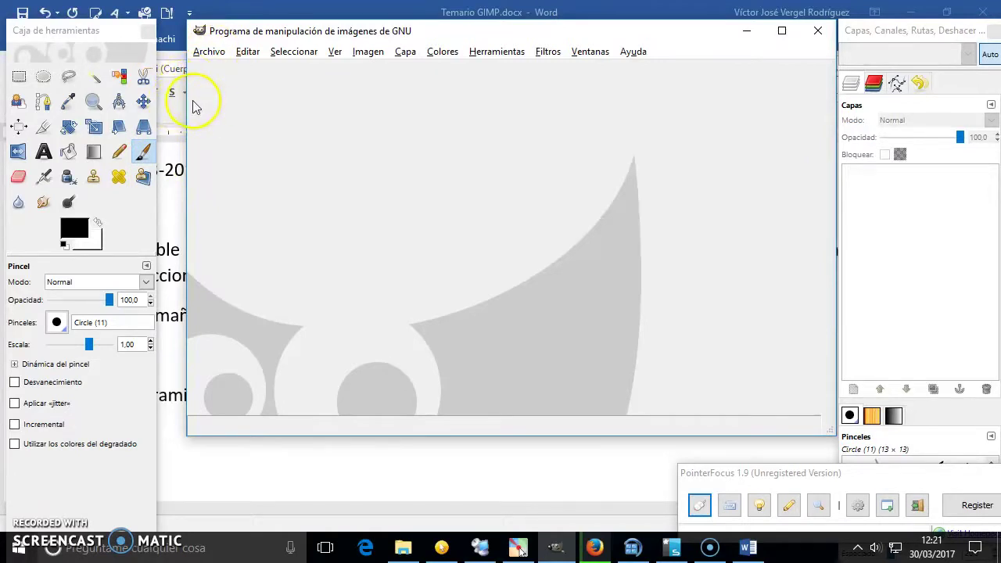
# Step: Widen the GIMP window and create a new blank 1000×800 pixel image
pyautogui.moveTo(184, 101); pyautogui.dragTo(167, 99)
pyautogui.click(191, 53)
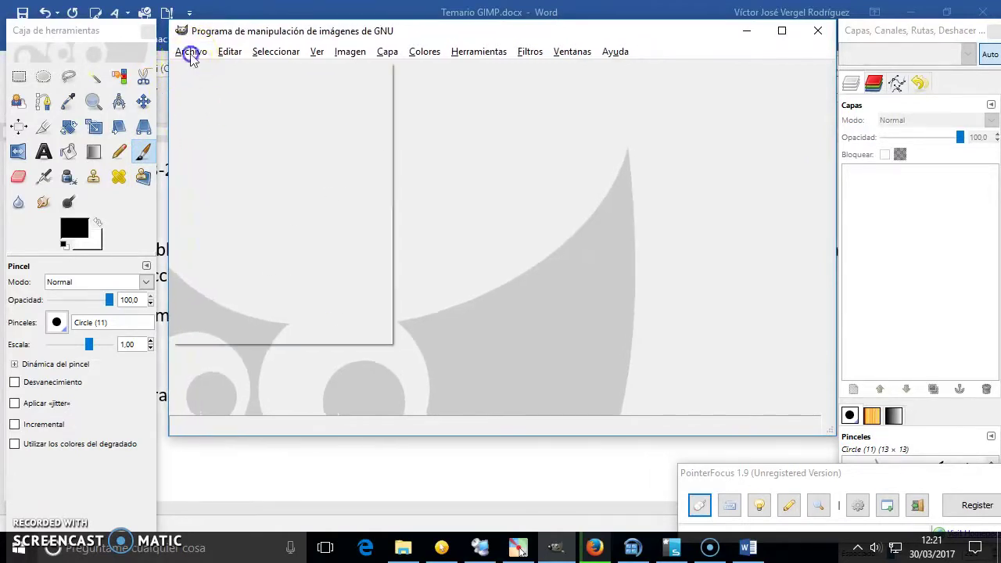
pyautogui.click(215, 70)
pyautogui.write('800')
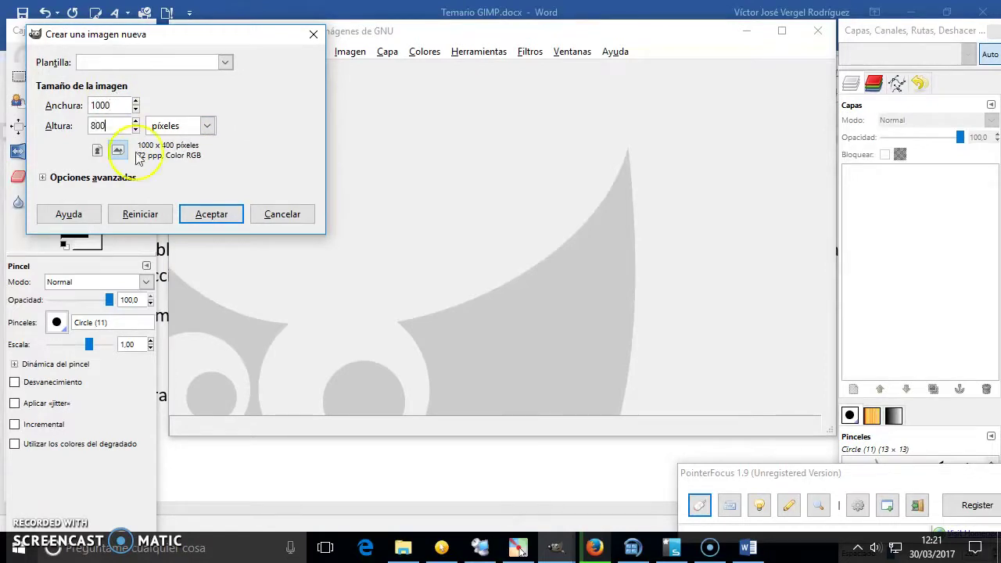
pyautogui.click(211, 213)
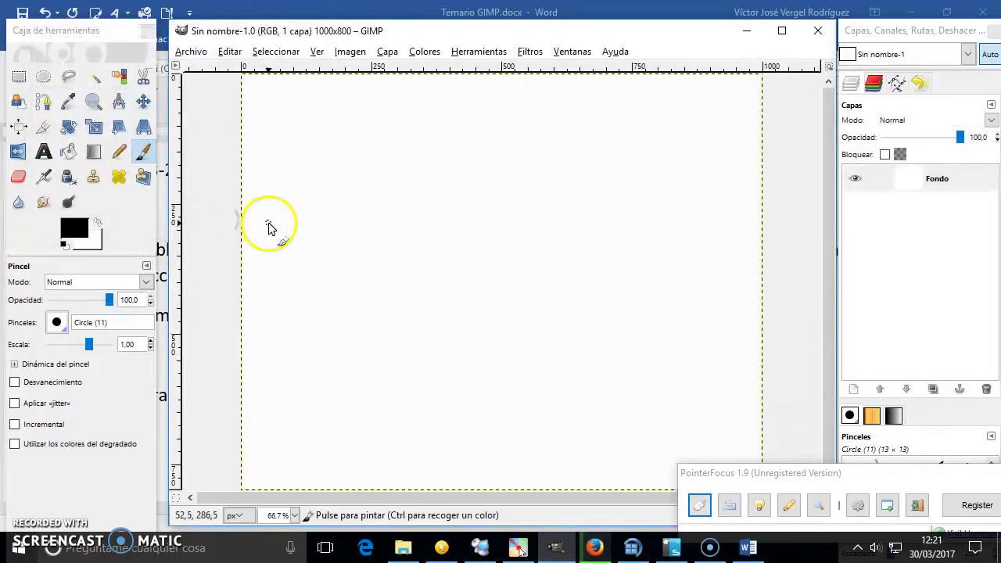
pyautogui.click(190, 52)
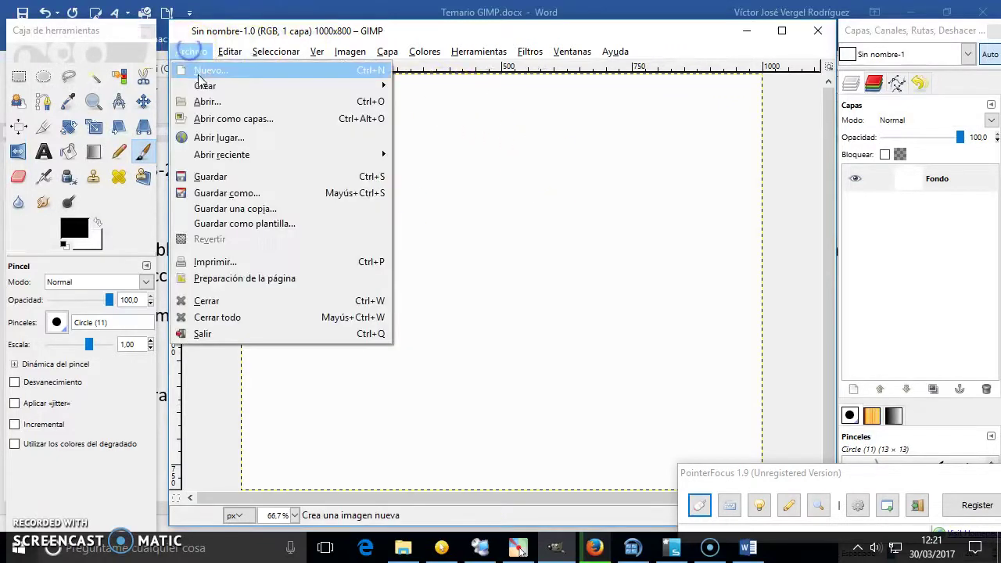
# Step: Minimize the Word notes document so the blank GIMP canvas shows
pyautogui.click(426, 11)
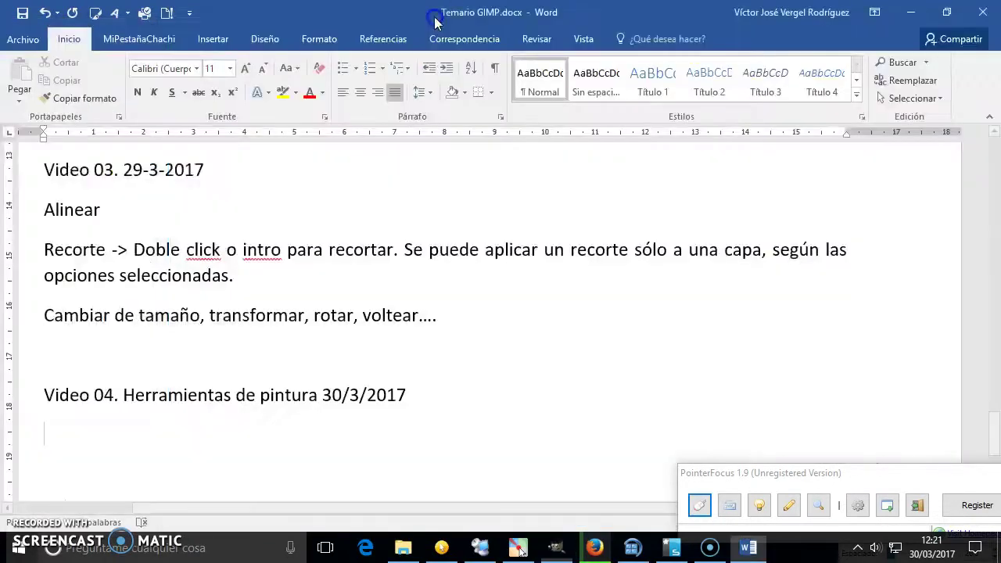
pyautogui.click(911, 12)
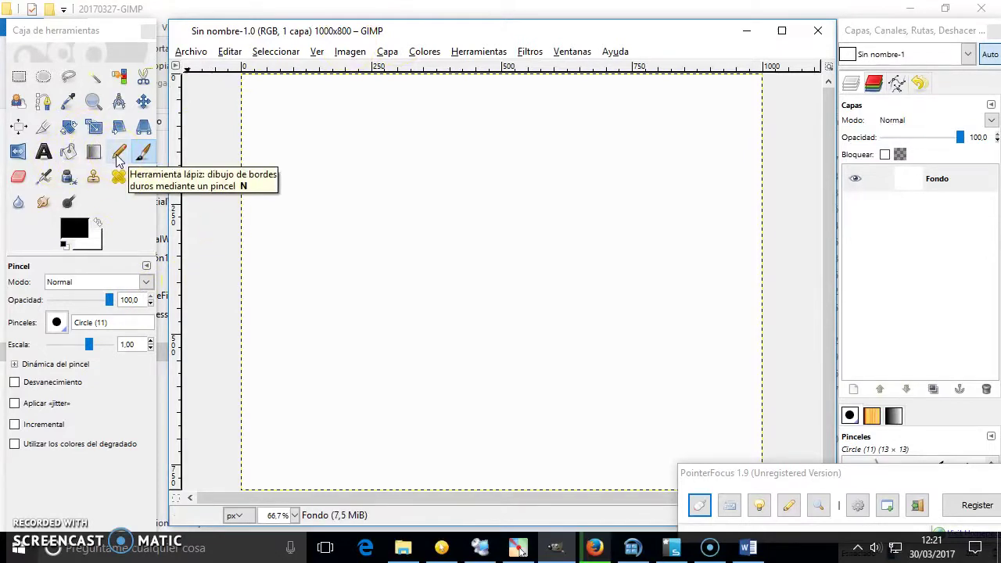
# Step: Activate the Pencil tool and show the Pinceles brush list with enlarged previews
pyautogui.click(117, 154)
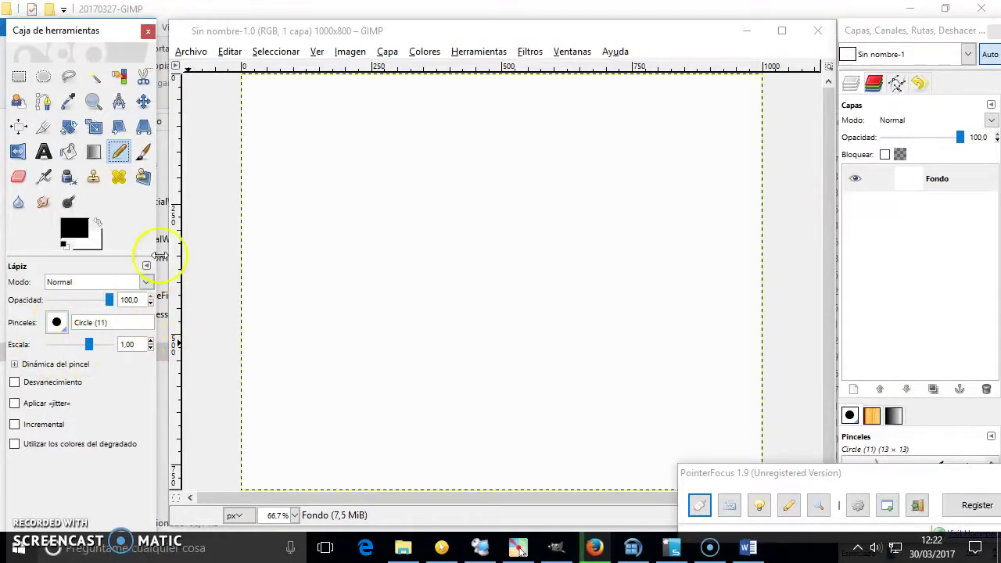
pyautogui.click(56, 324)
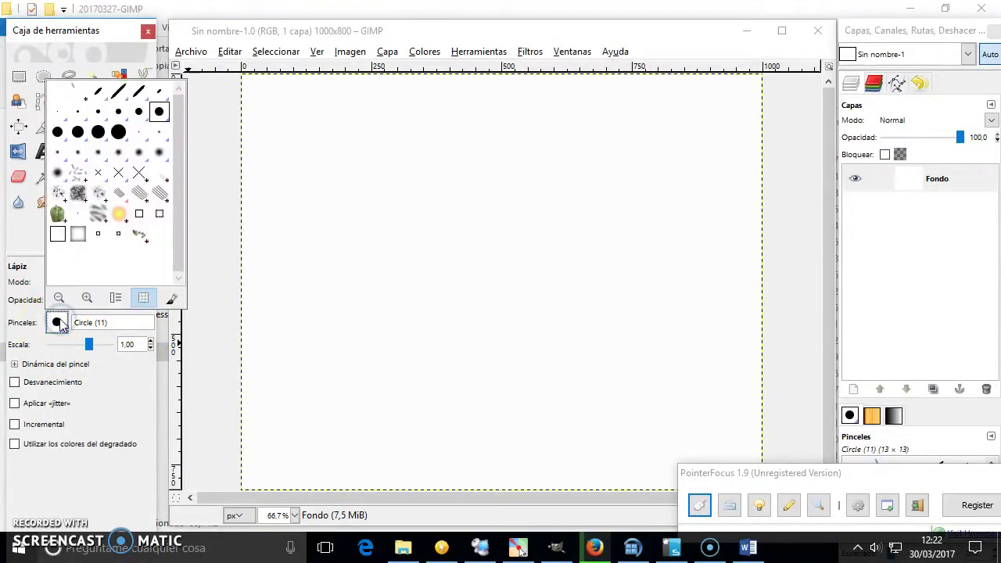
pyautogui.click(86, 298)
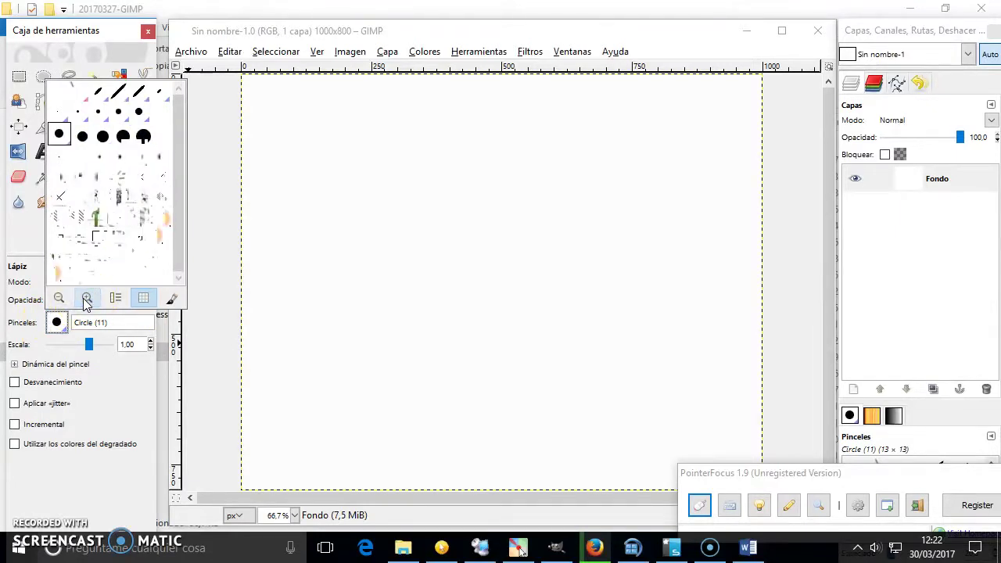
pyautogui.click(22, 325)
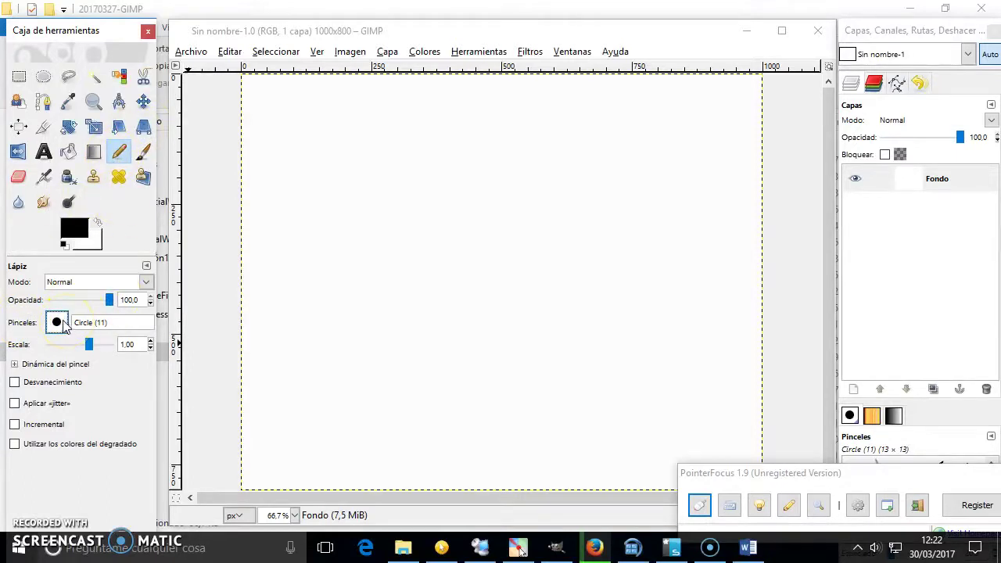
pyautogui.click(57, 323)
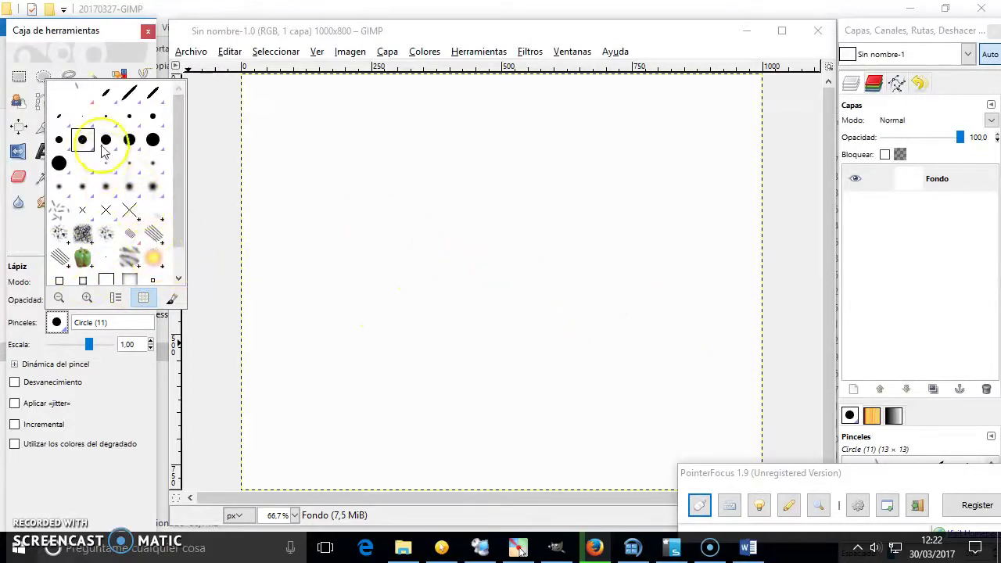
# Step: Test a thin Circle Fuzzy (03) line and a thick Circle (19) line, then undo them
pyautogui.click(83, 165)
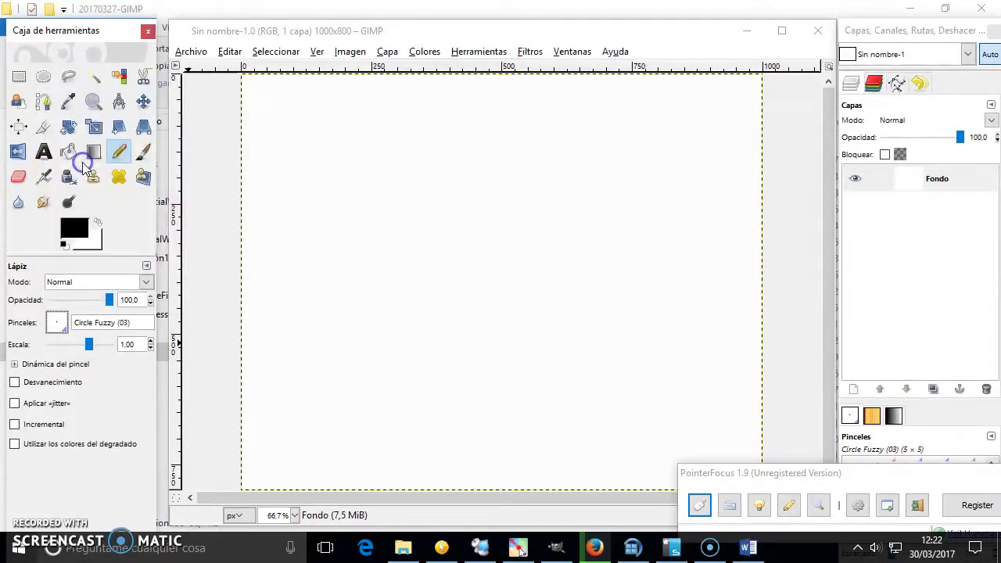
pyautogui.moveTo(378, 197); pyautogui.dragTo(602, 197)
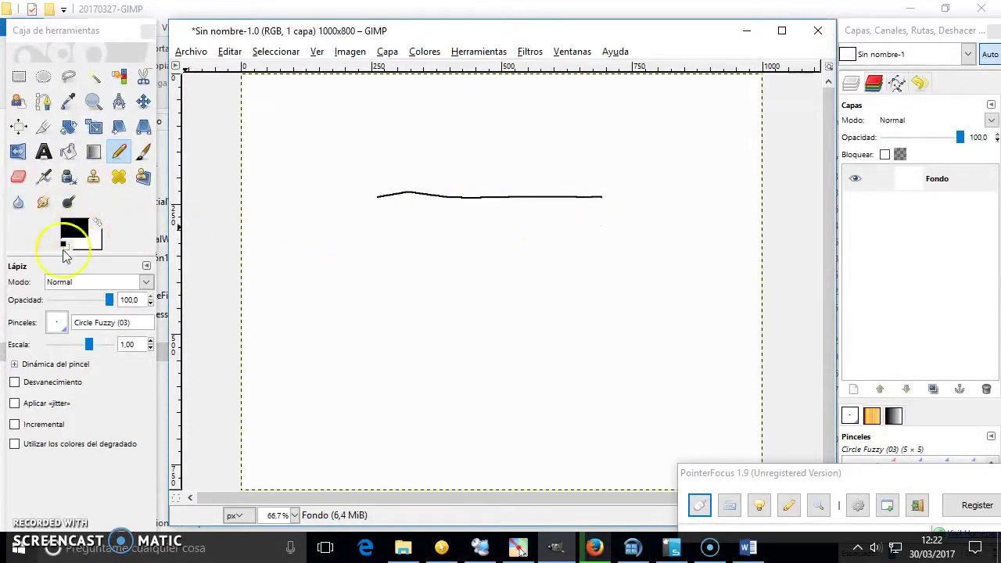
pyautogui.click(57, 325)
pyautogui.click(77, 161)
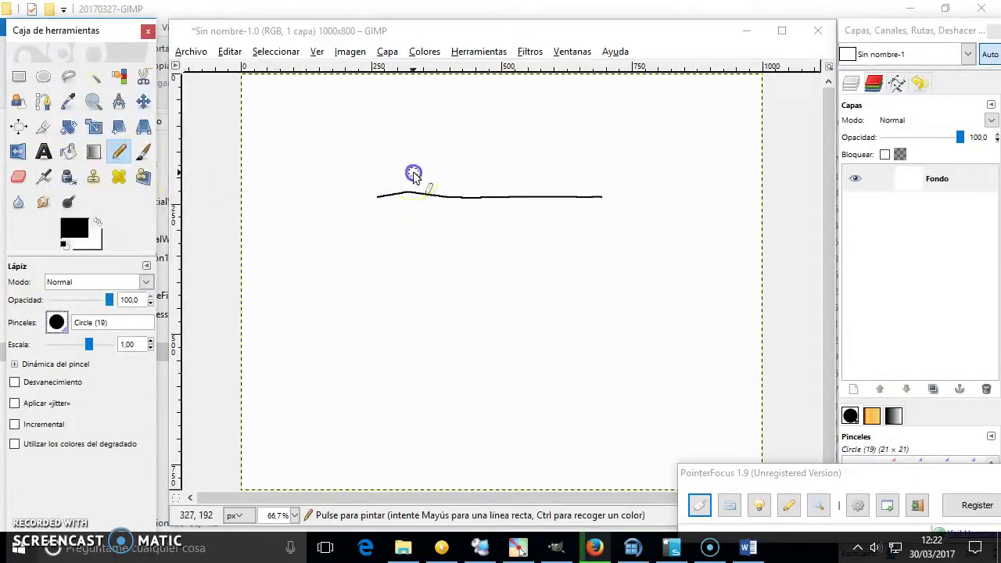
pyautogui.moveTo(410, 170); pyautogui.dragTo(615, 167)
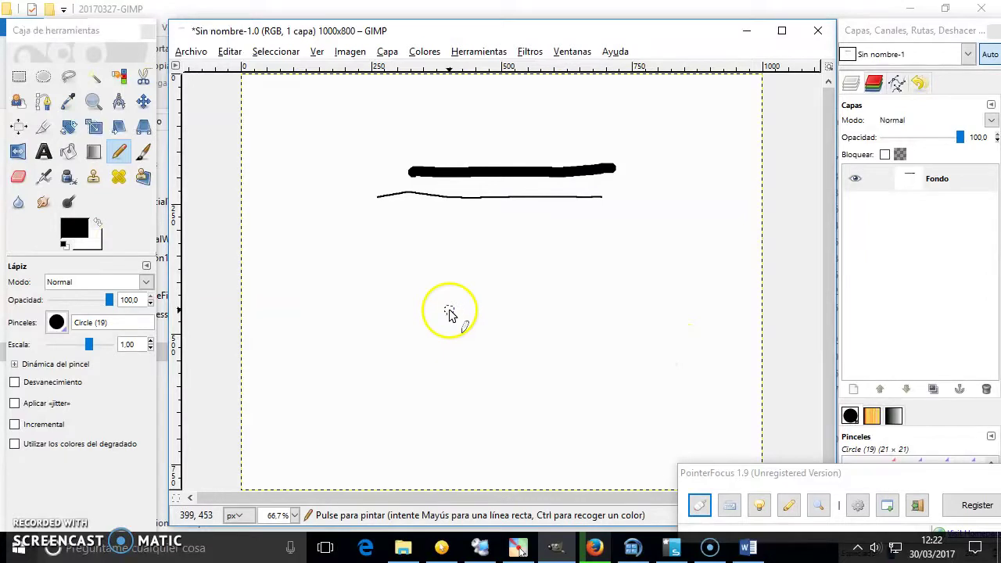
pyautogui.hotkey('ctrl', 'z')
pyautogui.hotkey('ctrl', 'z')
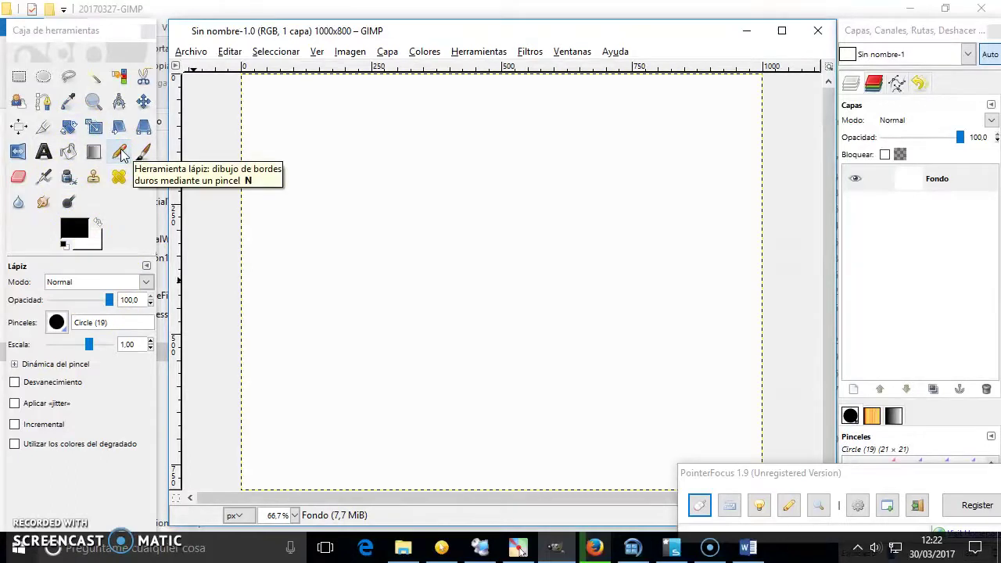
# Step: With the Circle Fuzzy (05) pencil, draw three mountains, peak snow lines and river banks
pyautogui.click(57, 323)
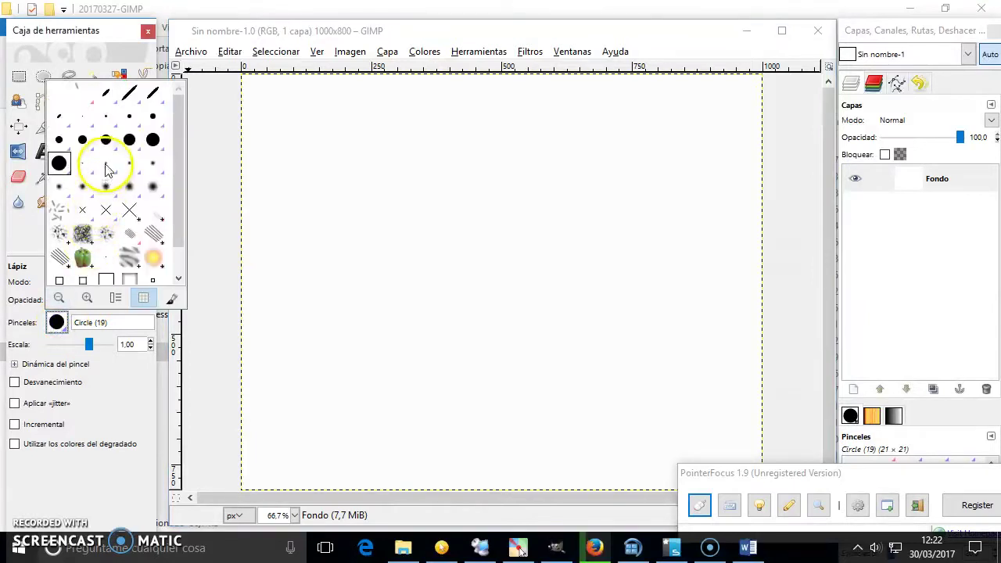
pyautogui.click(107, 170)
pyautogui.moveTo(243, 251)
pyautogui.mouseDown()
pyautogui.moveTo(329, 139)
pyautogui.moveTo(360, 253)
pyautogui.moveTo(393, 250)
pyautogui.moveTo(427, 165)
pyautogui.moveTo(464, 259)
pyautogui.moveTo(524, 286)
pyautogui.moveTo(592, 102)
pyautogui.moveTo(657, 286)
pyautogui.moveTo(717, 275)
pyautogui.moveTo(758, 249)
pyautogui.mouseUp()
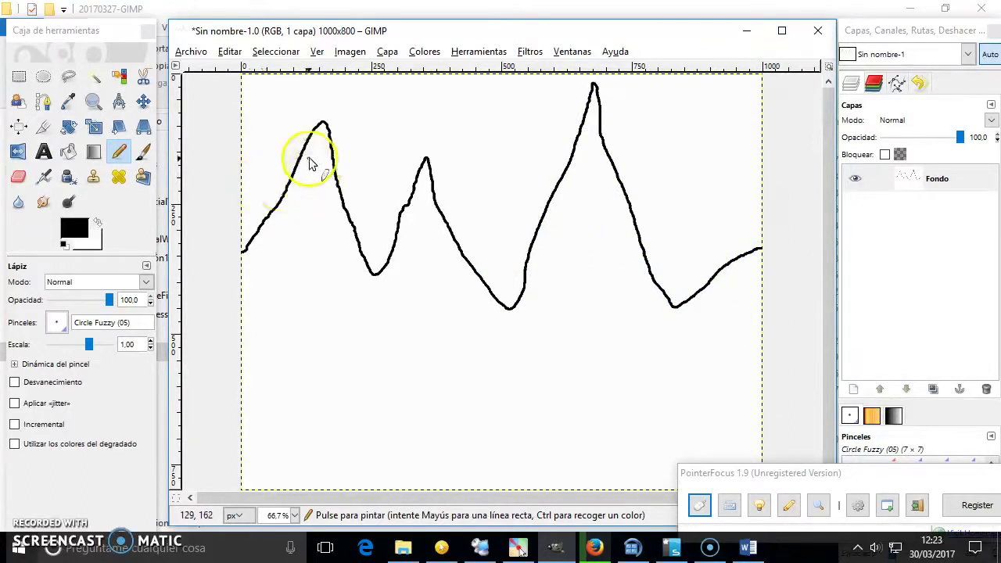
pyautogui.moveTo(302, 155); pyautogui.dragTo(327, 175)
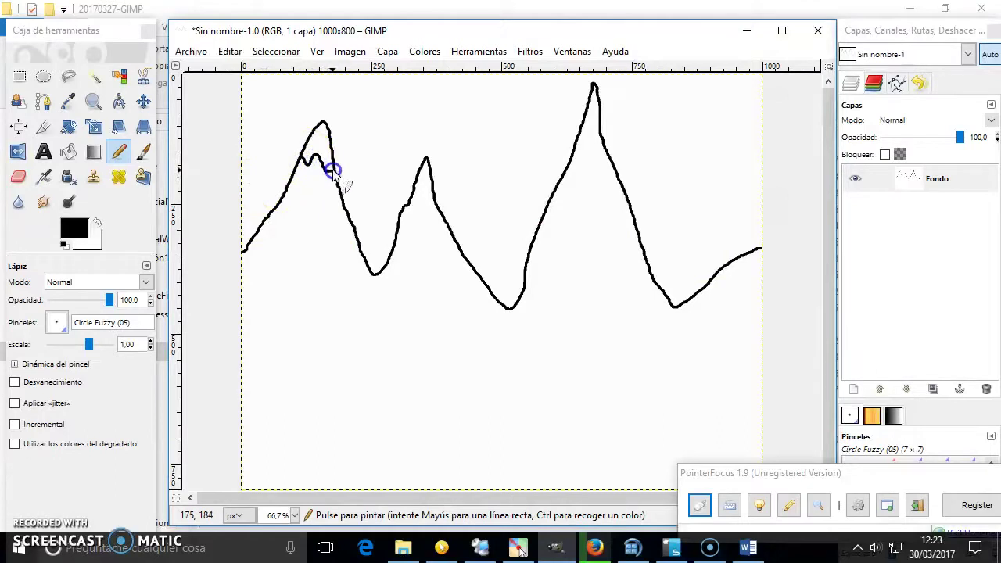
pyautogui.moveTo(404, 204); pyautogui.dragTo(413, 215)
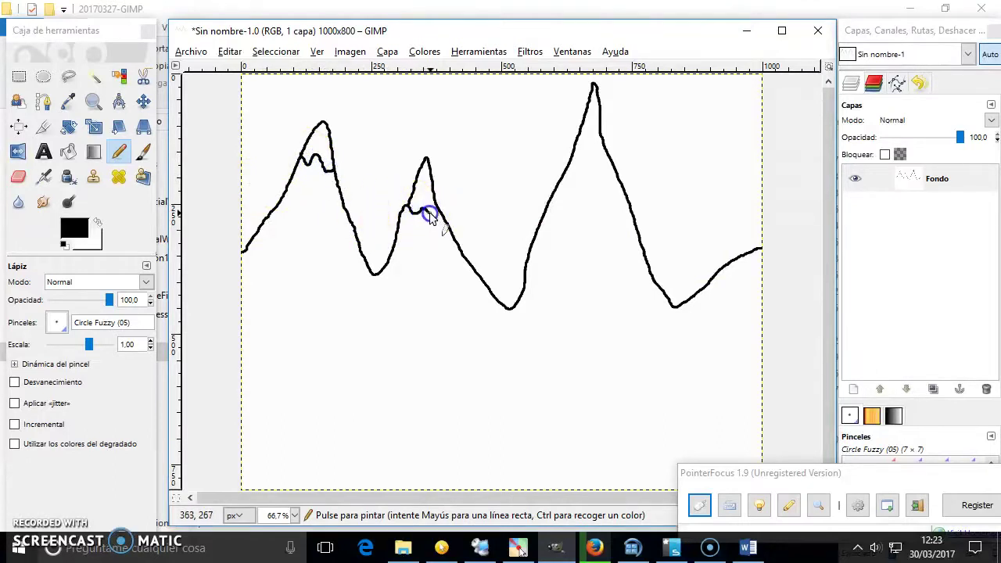
pyautogui.moveTo(567, 161)
pyautogui.mouseDown()
pyautogui.moveTo(581, 171)
pyautogui.moveTo(604, 150)
pyautogui.mouseUp()
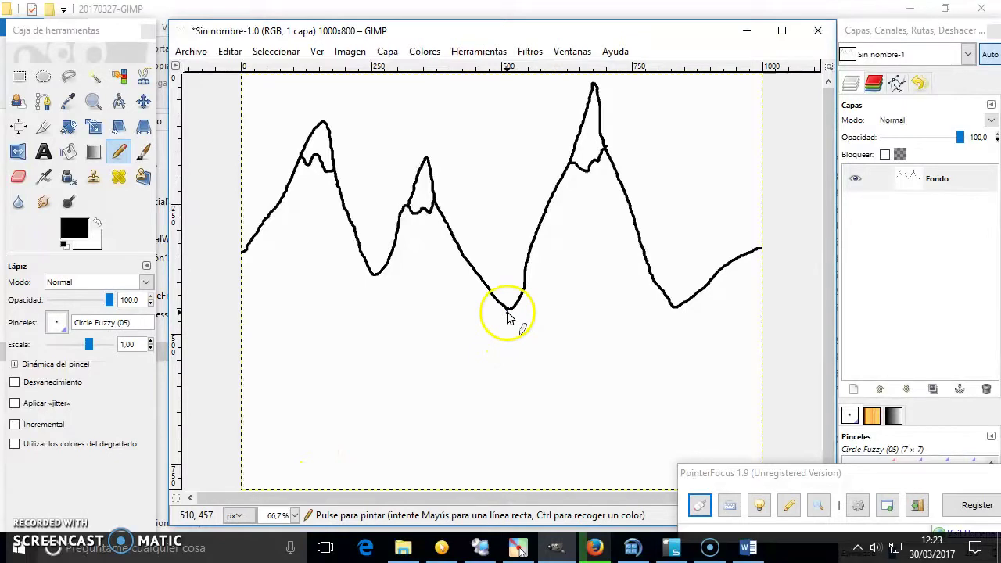
pyautogui.moveTo(506, 311); pyautogui.dragTo(432, 493)
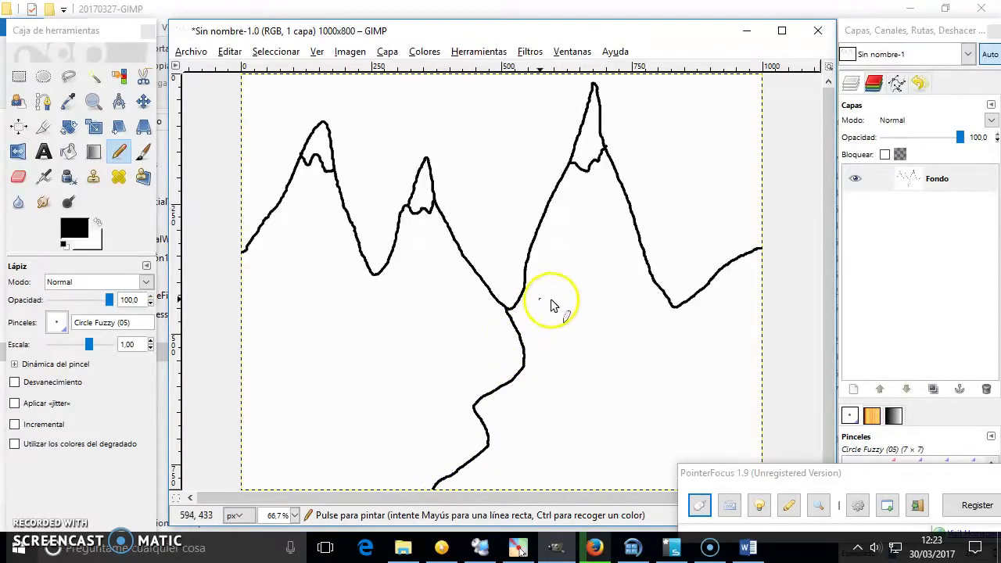
pyautogui.moveTo(508, 307); pyautogui.dragTo(529, 348)
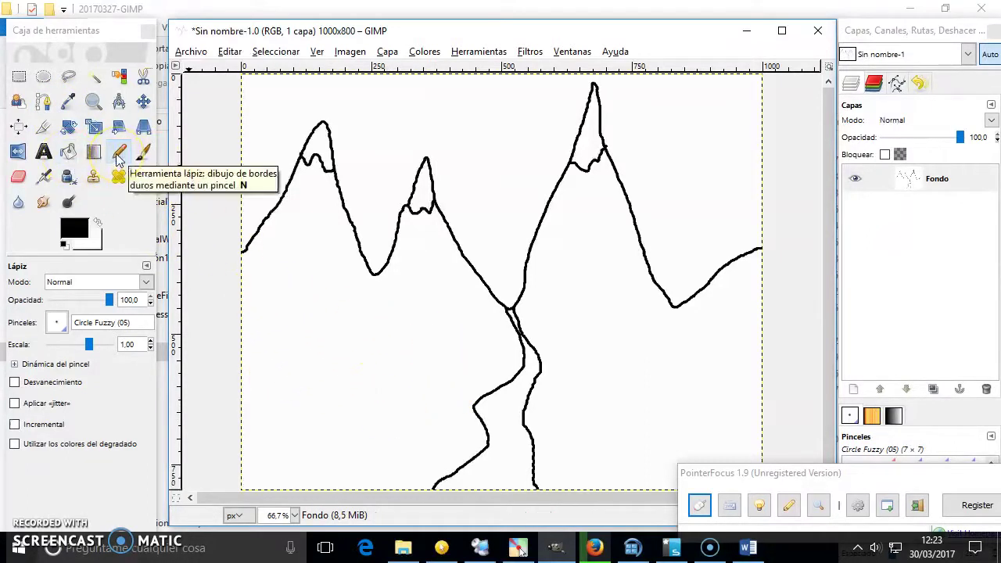
# Step: Switch the pencil to the Circle (01) brush and undo a short test stroke
pyautogui.click(57, 323)
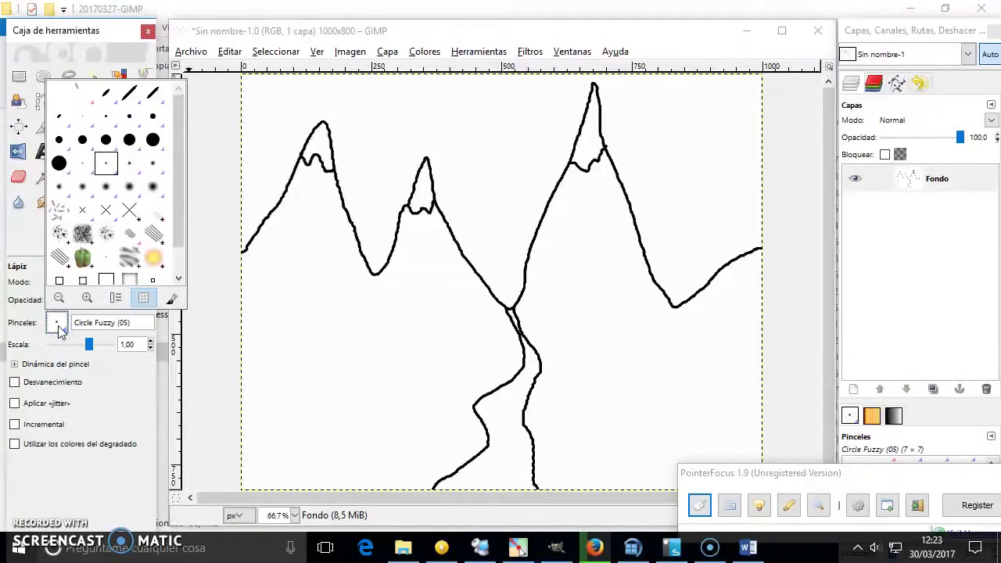
pyautogui.click(81, 164)
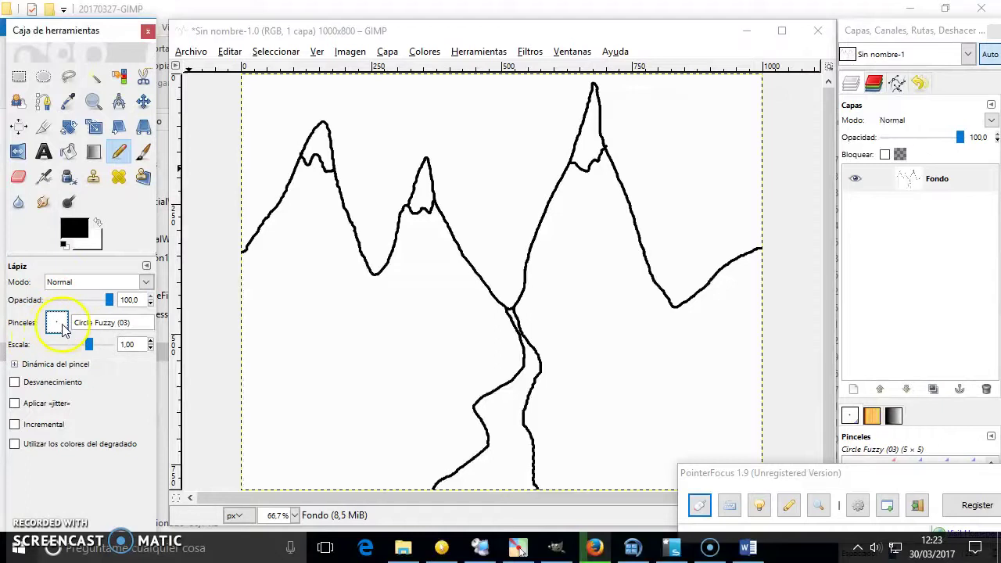
pyautogui.click(57, 323)
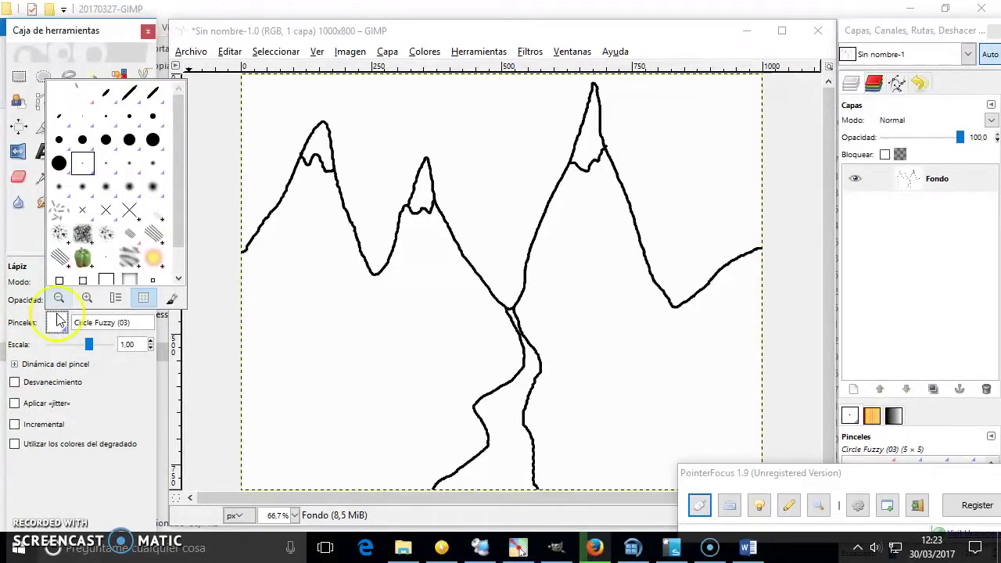
pyautogui.click(82, 116)
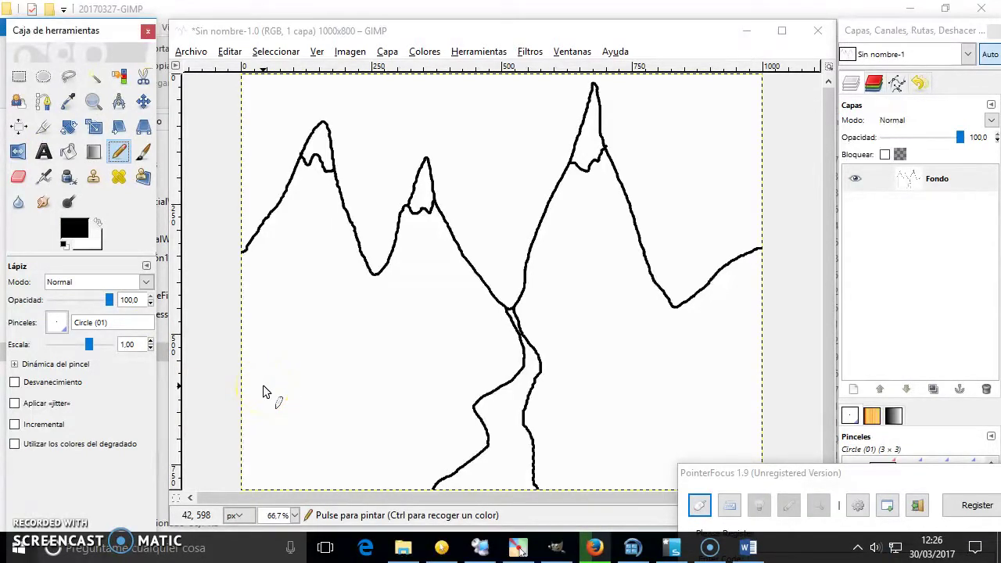
pyautogui.moveTo(263, 385); pyautogui.dragTo(301, 385)
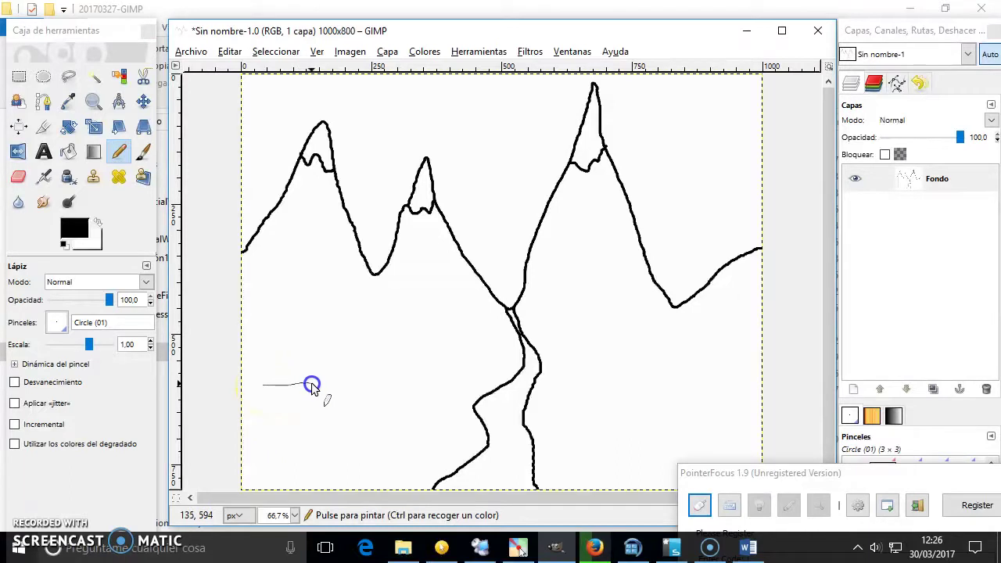
pyautogui.hotkey('ctrl', 'z')
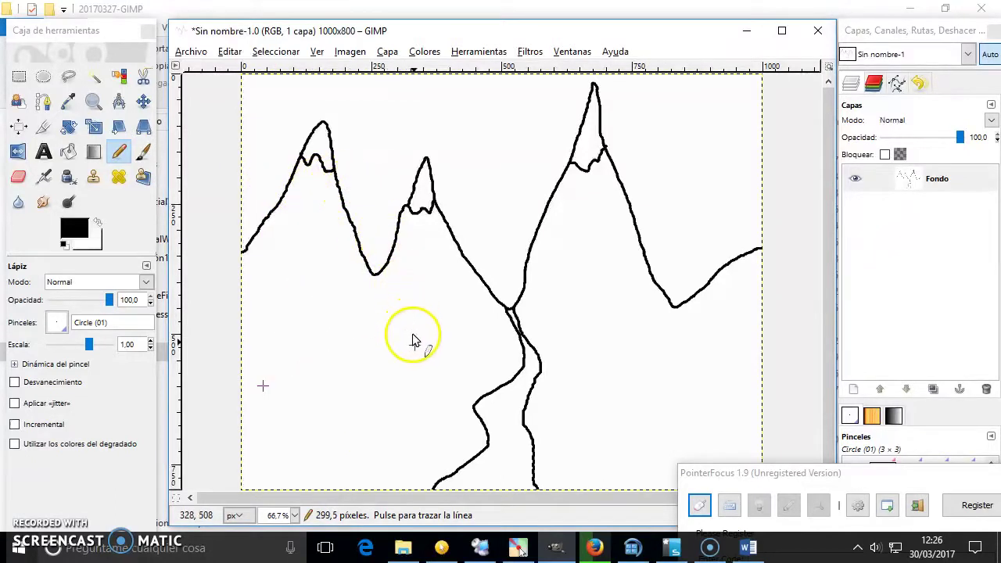
# Step: Draw the factory's base line, right wall and first sawtooth roof teeth
pyautogui.keyDown('shift'); pyautogui.click(393, 385); pyautogui.keyUp('shift')
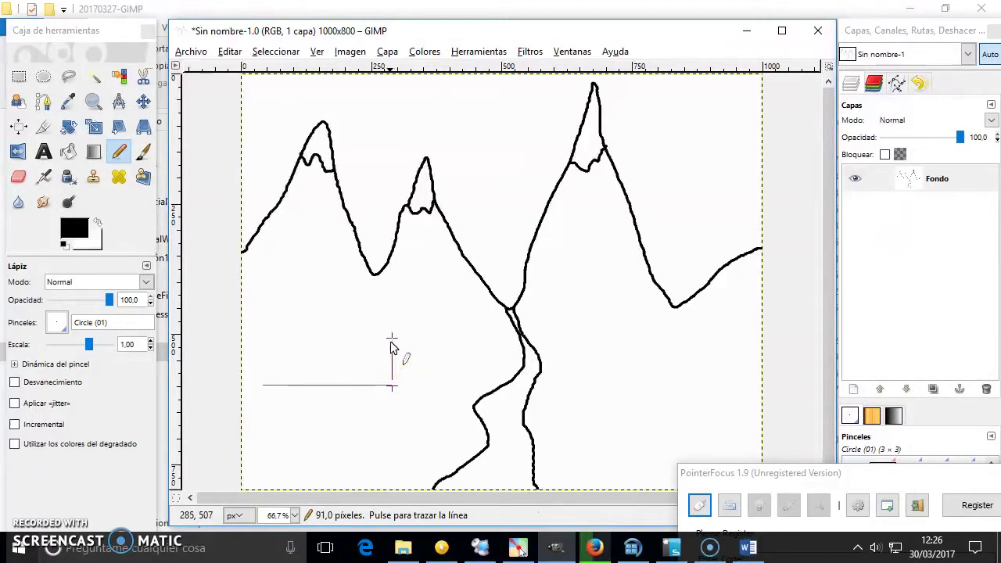
pyautogui.keyDown('shift'); pyautogui.click(392, 325); pyautogui.keyUp('shift')
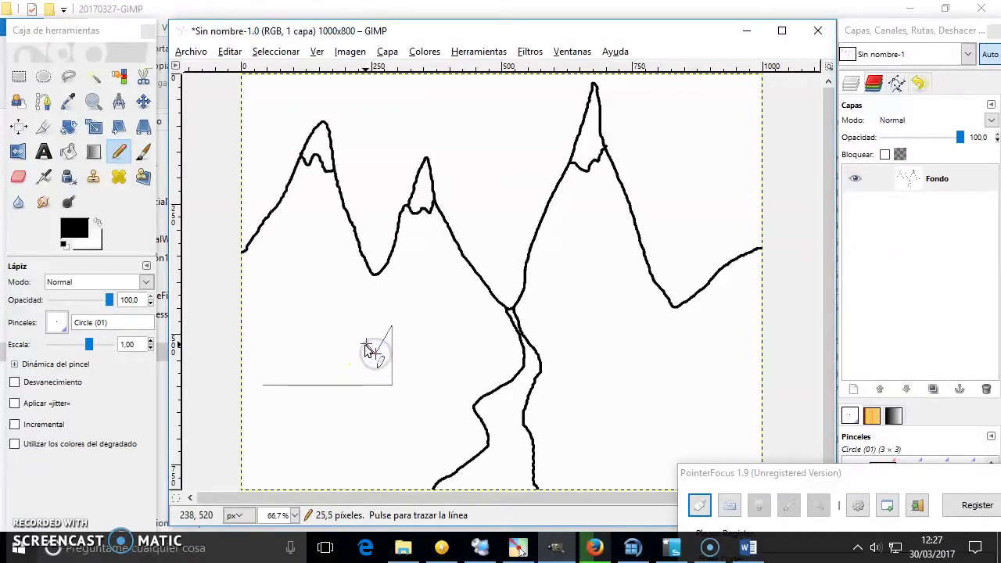
pyautogui.keyDown('shift'); pyautogui.click(376, 328); pyautogui.keyUp('shift')
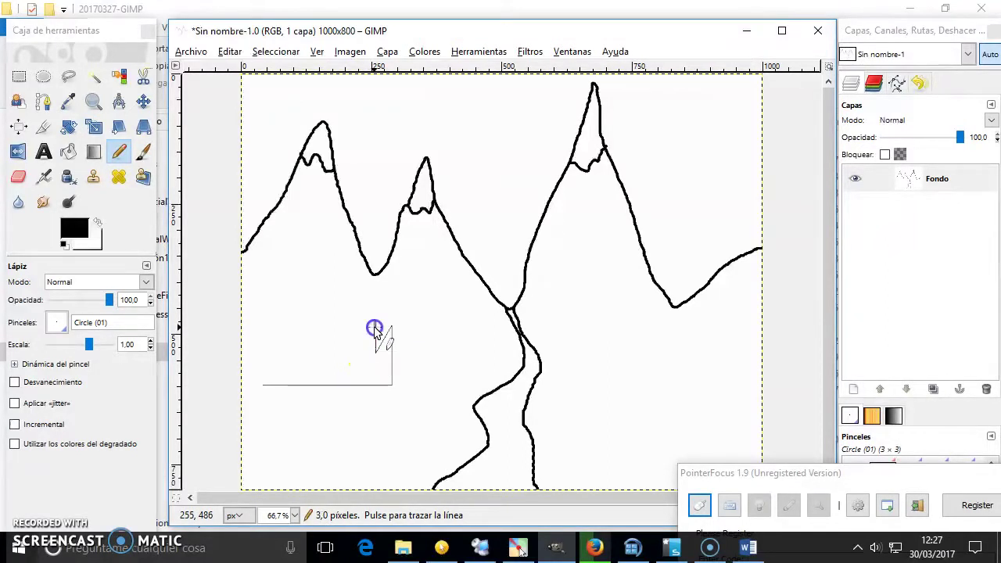
pyautogui.keyDown('shift'); pyautogui.click(361, 354); pyautogui.keyUp('shift')
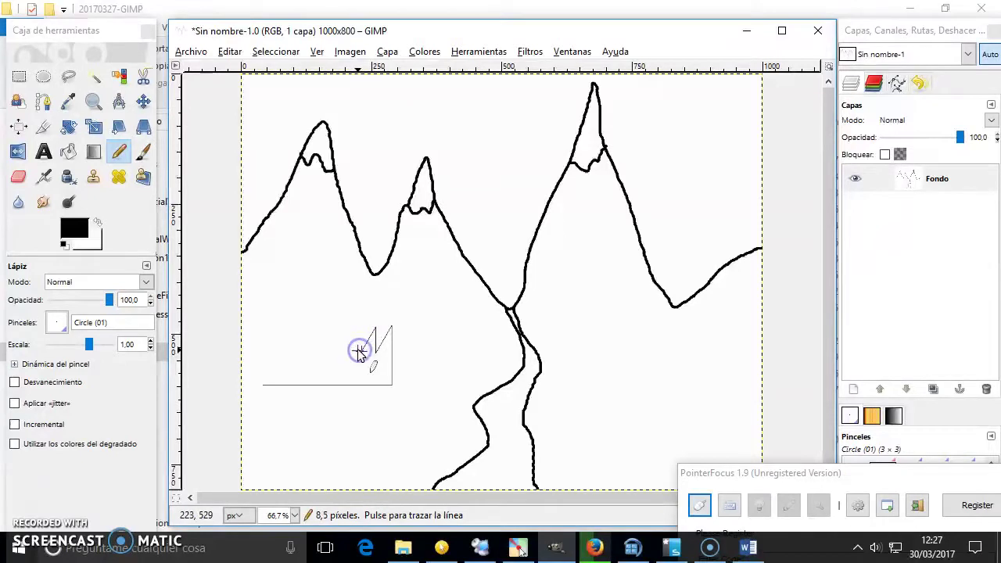
pyautogui.keyDown('shift'); pyautogui.click(361, 324); pyautogui.keyUp('shift')
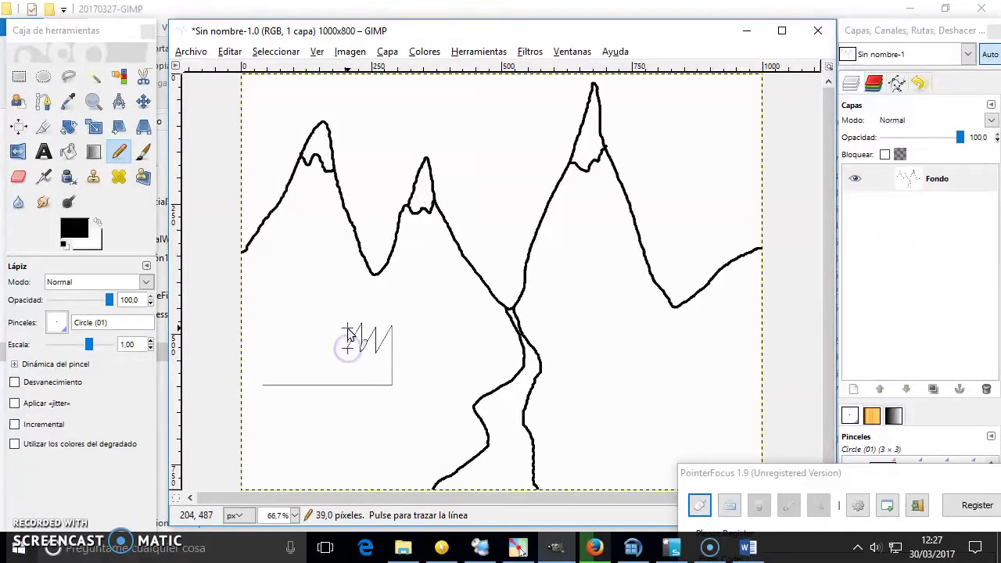
pyautogui.keyDown('shift'); pyautogui.click(347, 324); pyautogui.keyUp('shift')
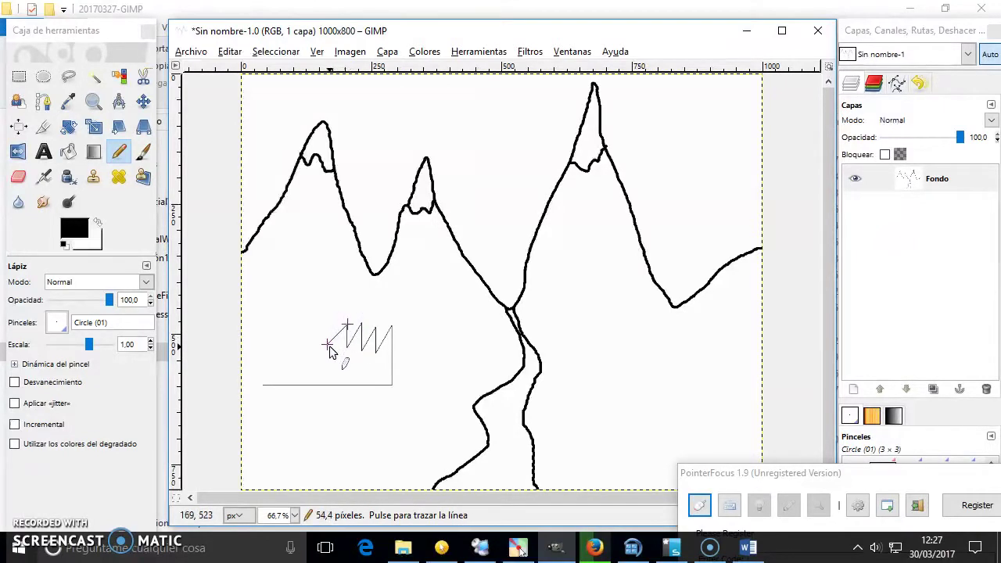
# Step: Continue the sawtooth roof with the remaining teeth toward the left
pyautogui.keyDown('shift'); pyautogui.click(332, 351); pyautogui.keyUp('shift')
pyautogui.keyDown('shift'); pyautogui.click(333, 324); pyautogui.keyUp('shift')
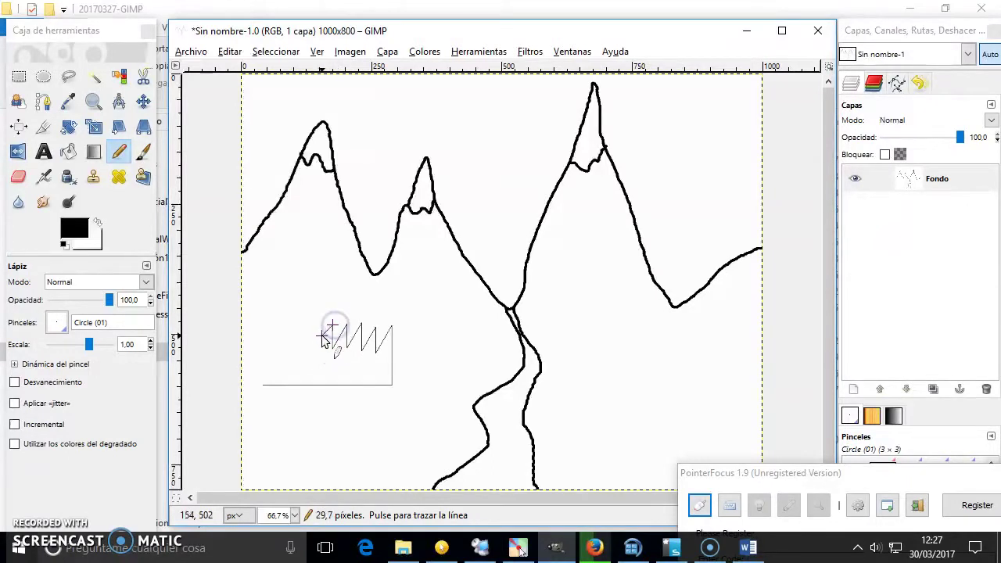
pyautogui.keyDown('shift'); pyautogui.click(318, 351); pyautogui.keyUp('shift')
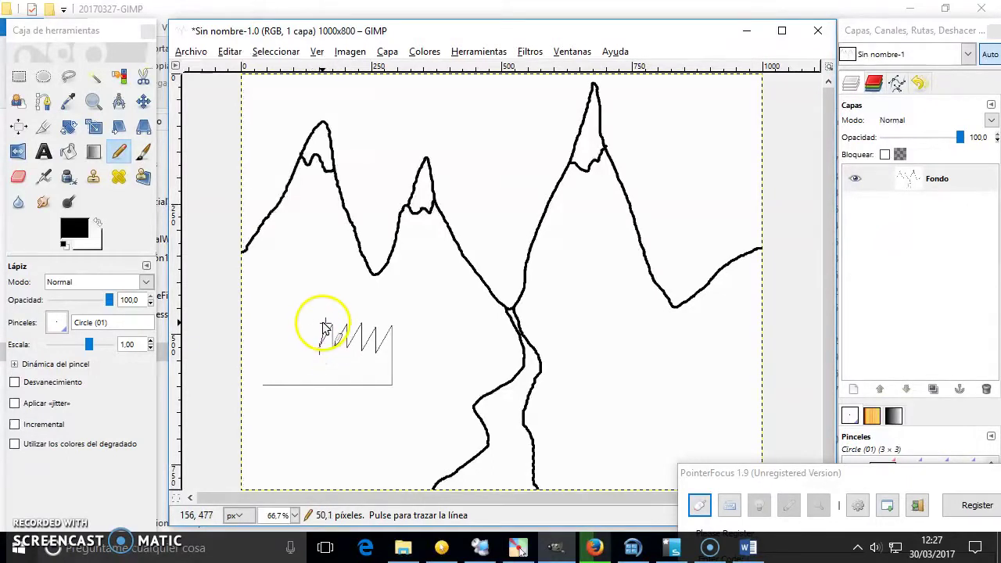
pyautogui.keyDown('shift'); pyautogui.click(320, 323); pyautogui.keyUp('shift')
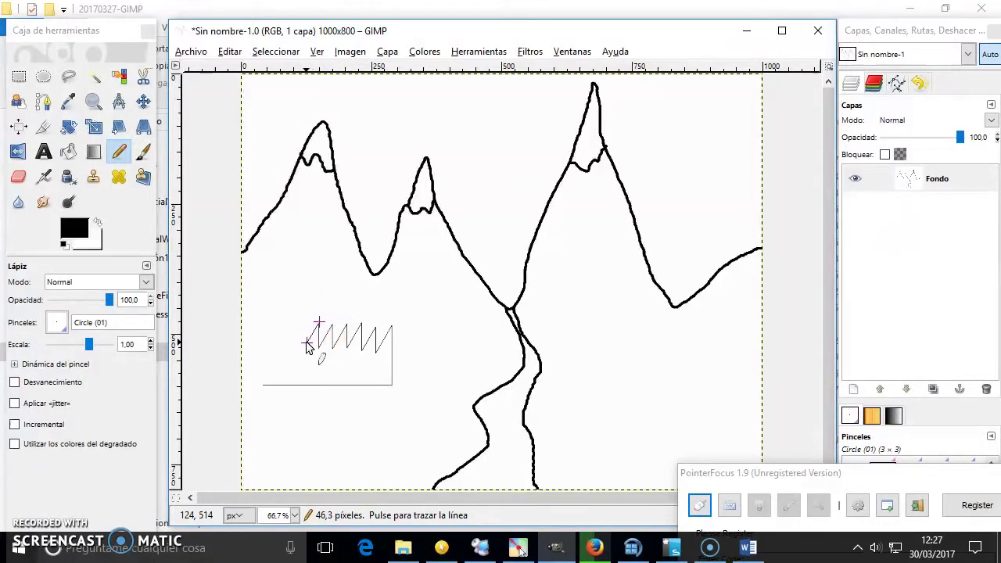
pyautogui.keyDown('shift'); pyautogui.click(305, 349); pyautogui.keyUp('shift')
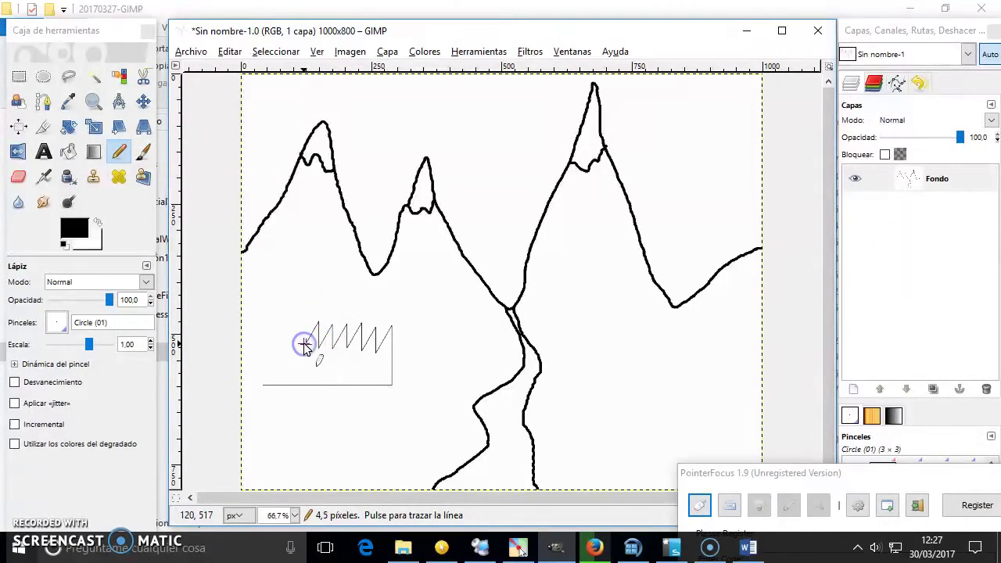
pyautogui.keyDown('shift'); pyautogui.click(290, 342); pyautogui.keyUp('shift')
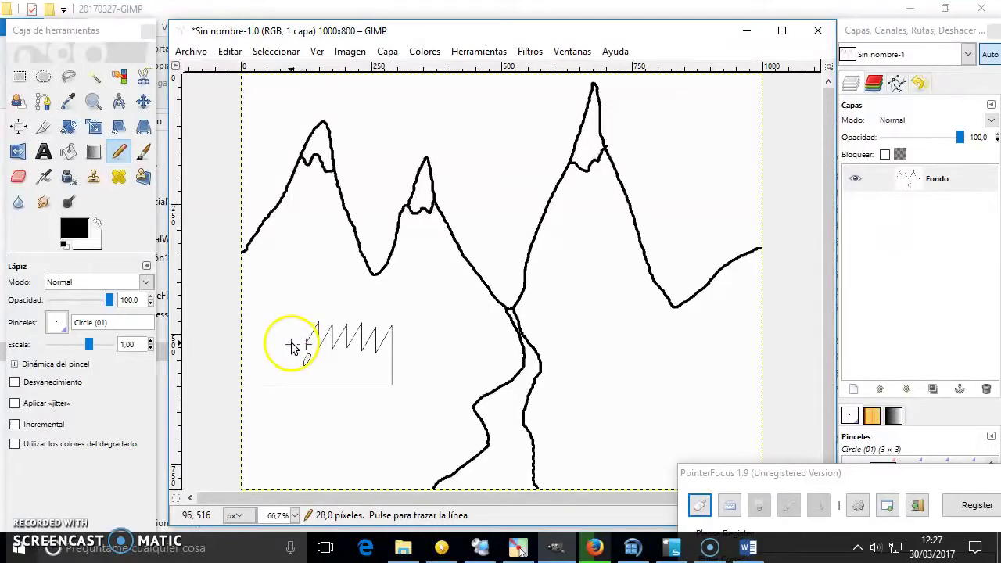
# Step: Outline the tall chimney, from its right side over the top down to the base
pyautogui.keyDown('shift'); pyautogui.click(291, 302); pyautogui.keyUp('shift')
pyautogui.keyDown('shift'); pyautogui.click(290, 289); pyautogui.keyUp('shift')
pyautogui.keyDown('shift'); pyautogui.click(264, 289); pyautogui.keyUp('shift')
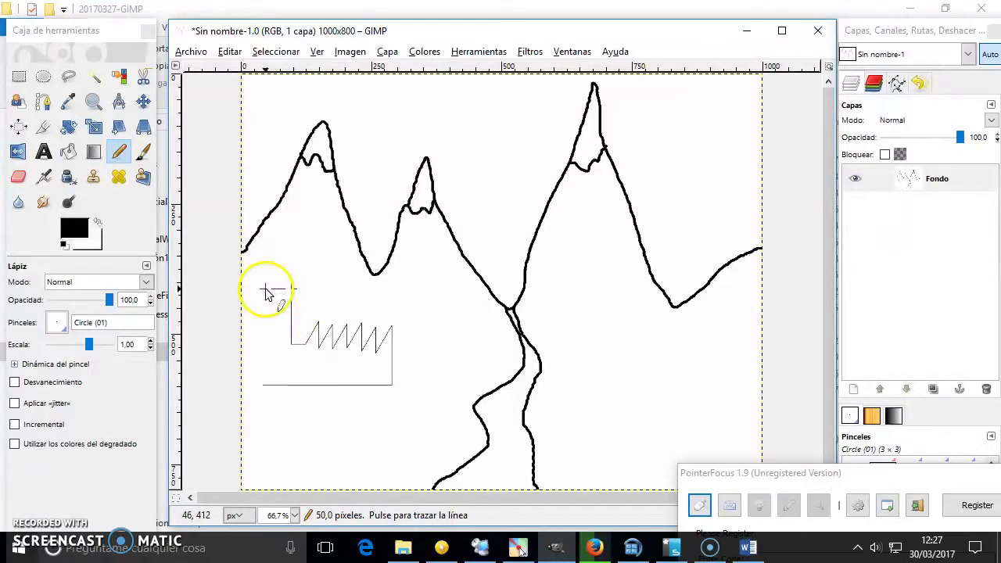
pyautogui.keyDown('shift'); pyautogui.click(264, 384); pyautogui.keyUp('shift')
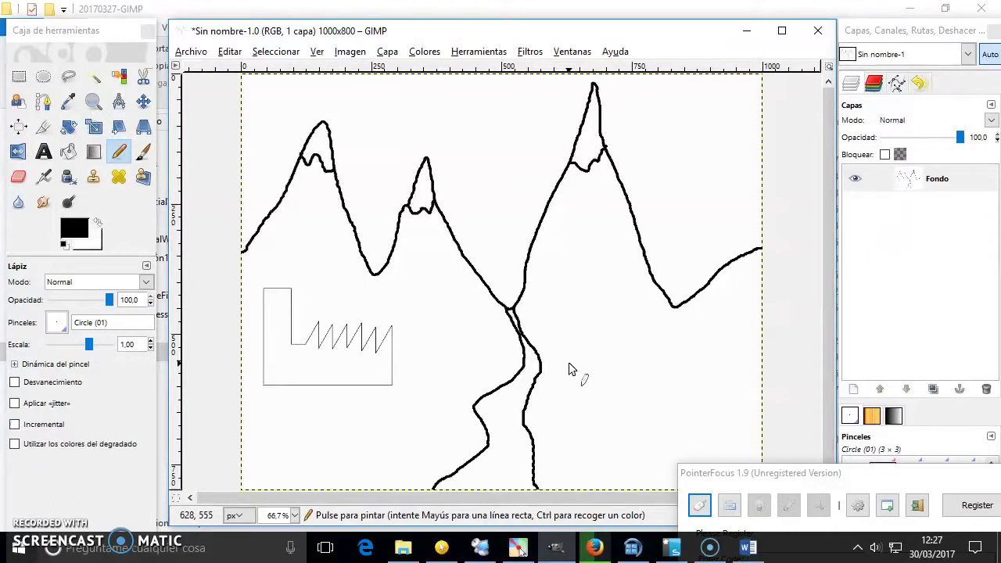
# Step: Draw two short horizontal lines across the chimney to mark a band near its top
pyautogui.moveTo(265, 301); pyautogui.dragTo(293, 300)
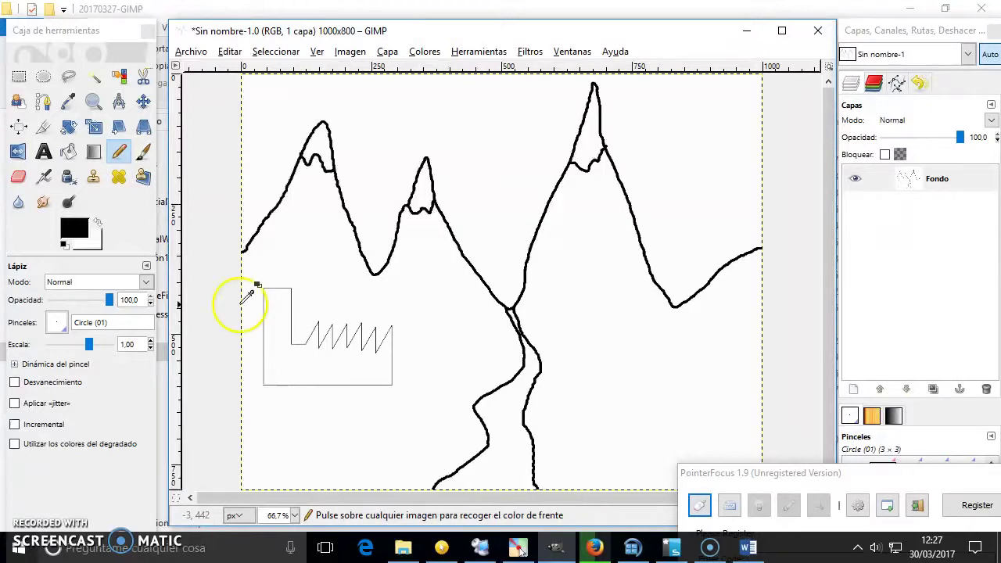
pyautogui.moveTo(264, 309); pyautogui.dragTo(289, 308)
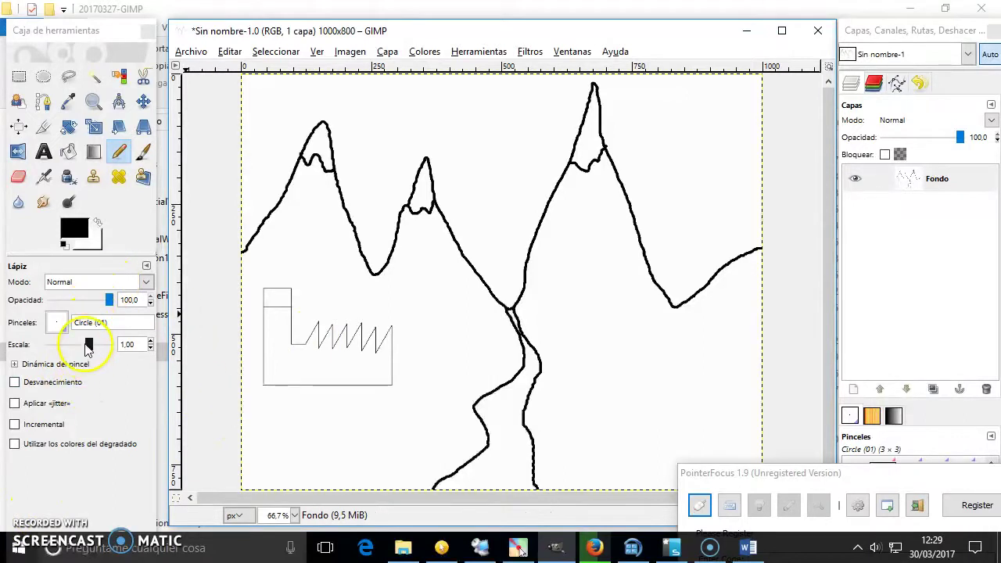
# Step: Bucket-fill the chimney's top band black, undoing a fill that spilled into the sky
pyautogui.click(68, 154)
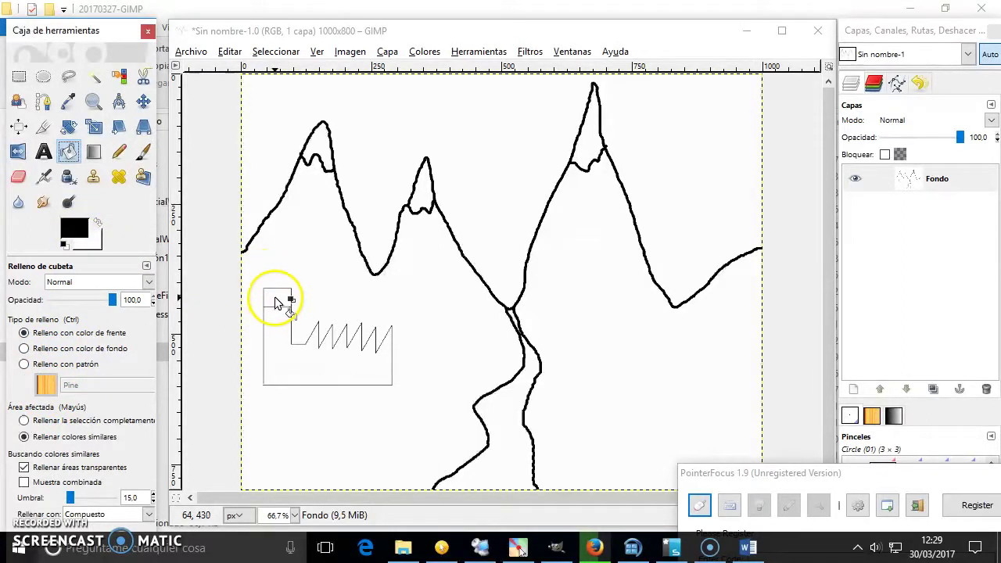
pyautogui.click(255, 284)
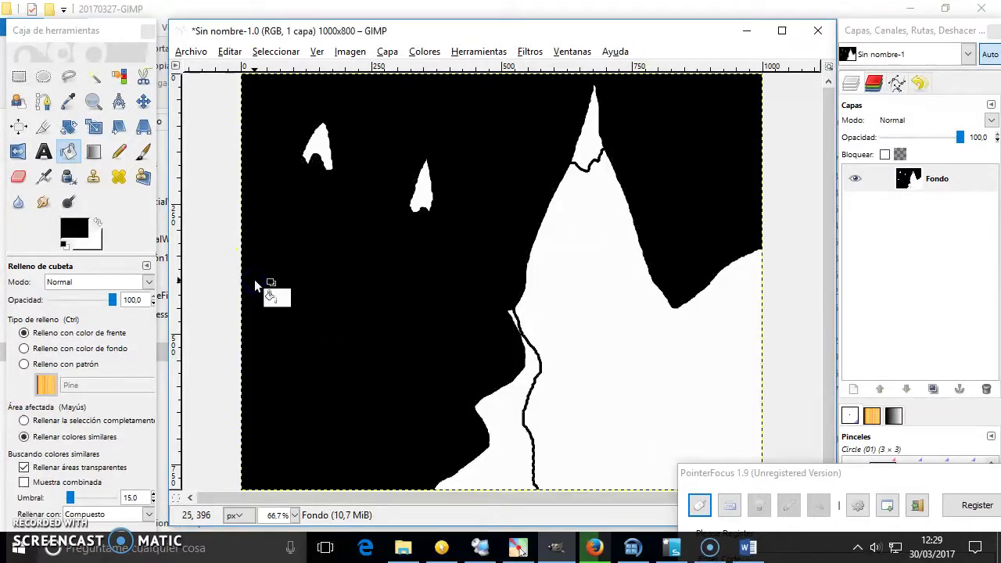
pyautogui.hotkey('ctrl', 'z')
pyautogui.hotkey('ctrl', 'z')
pyautogui.click(278, 295)
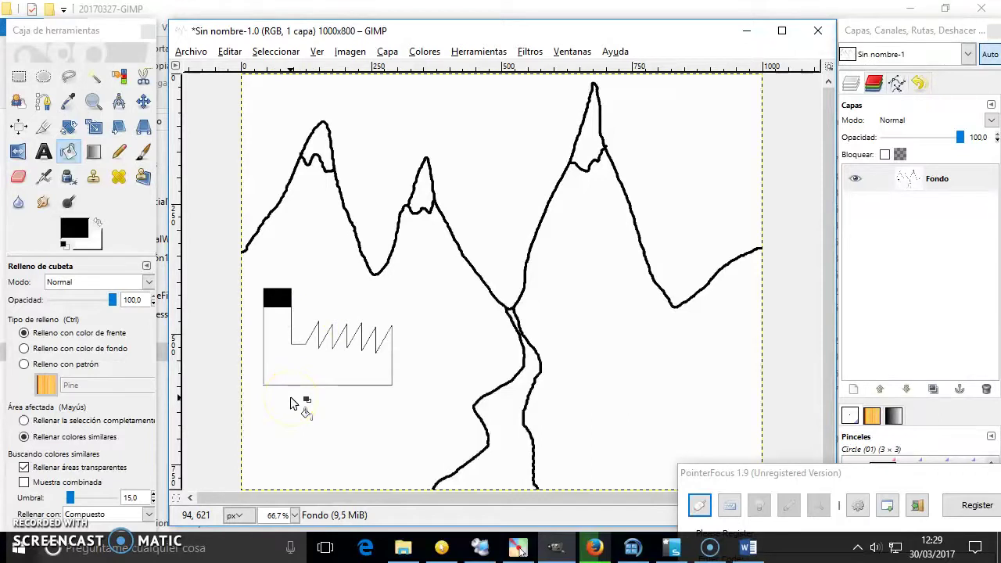
# Step: Select the Airbrush tool with the Galaxy, Big brush
pyautogui.click(45, 176)
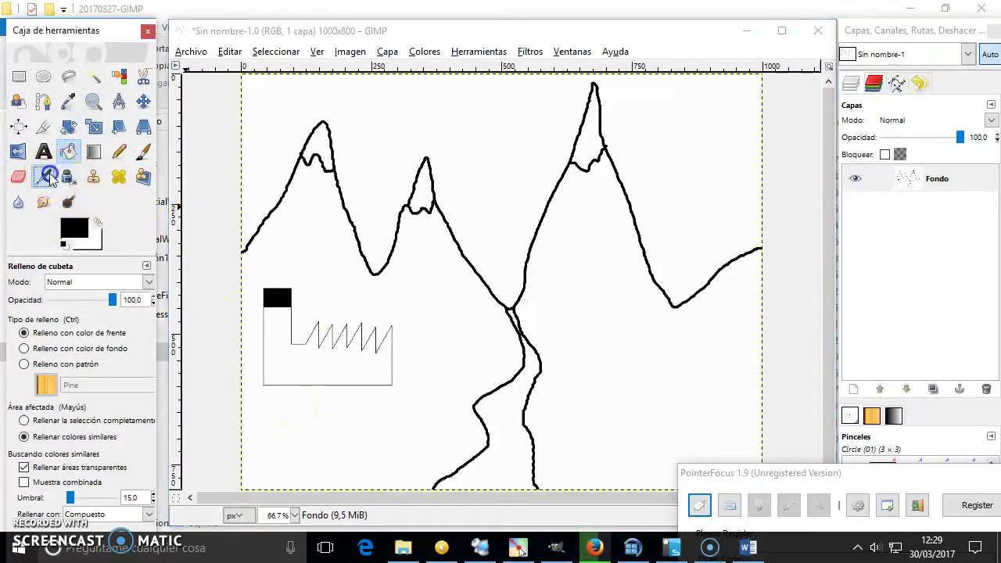
pyautogui.click(49, 177)
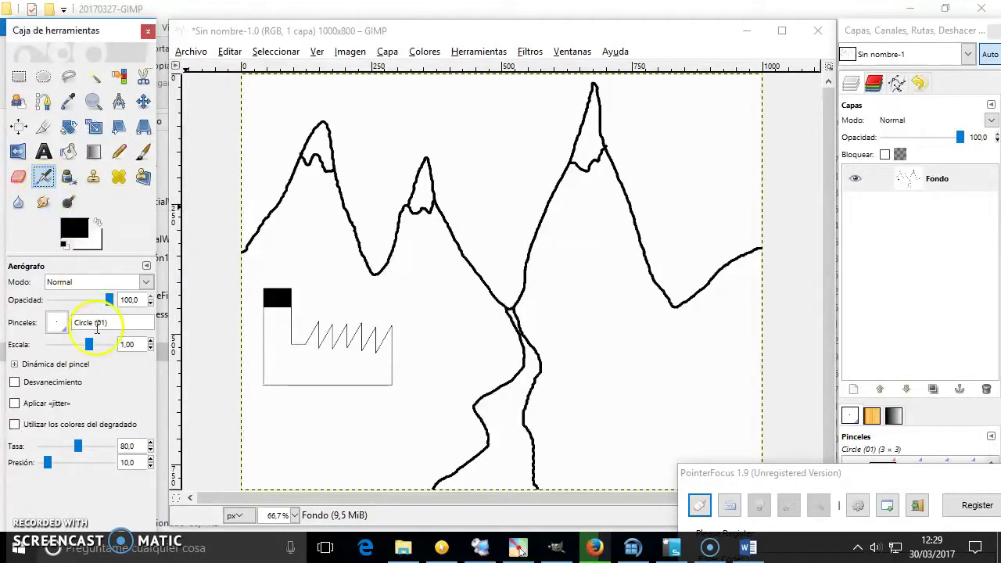
pyautogui.click(56, 323)
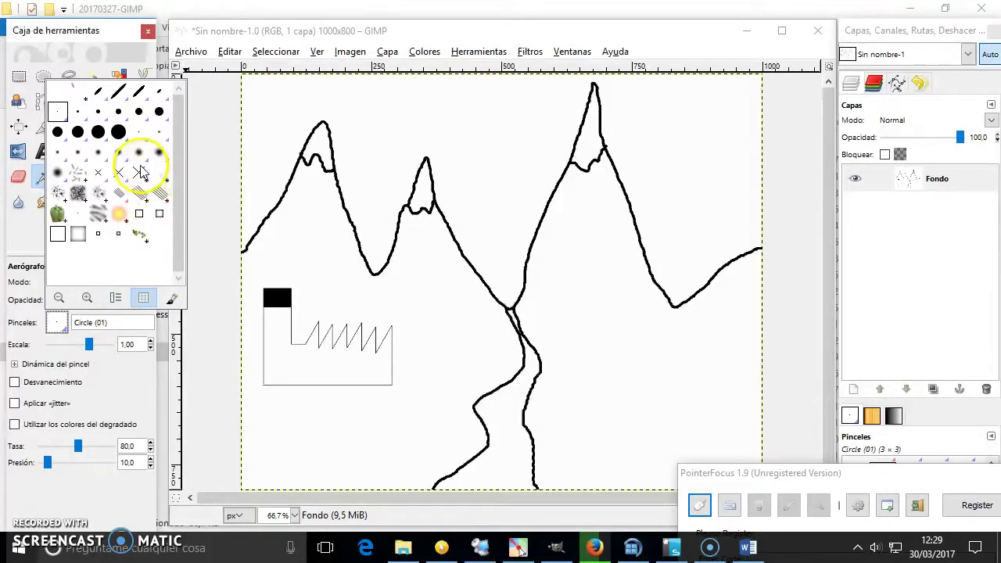
pyautogui.click(79, 194)
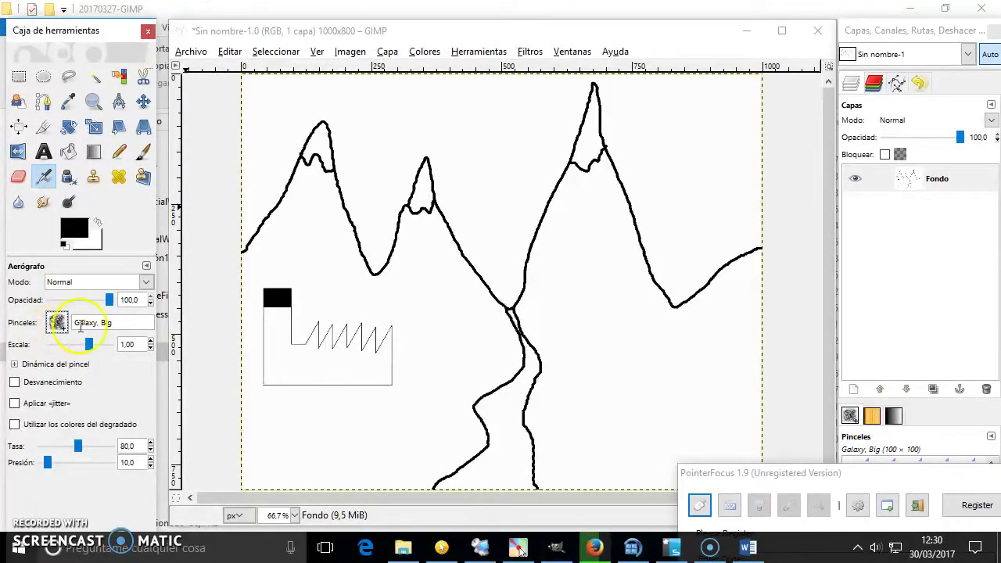
pyautogui.click(57, 322)
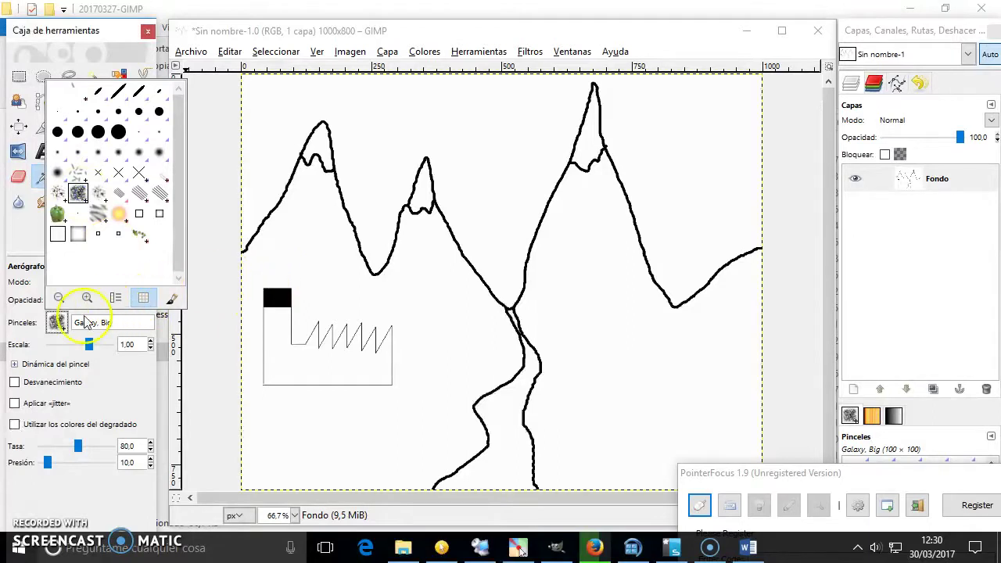
pyautogui.click(56, 324)
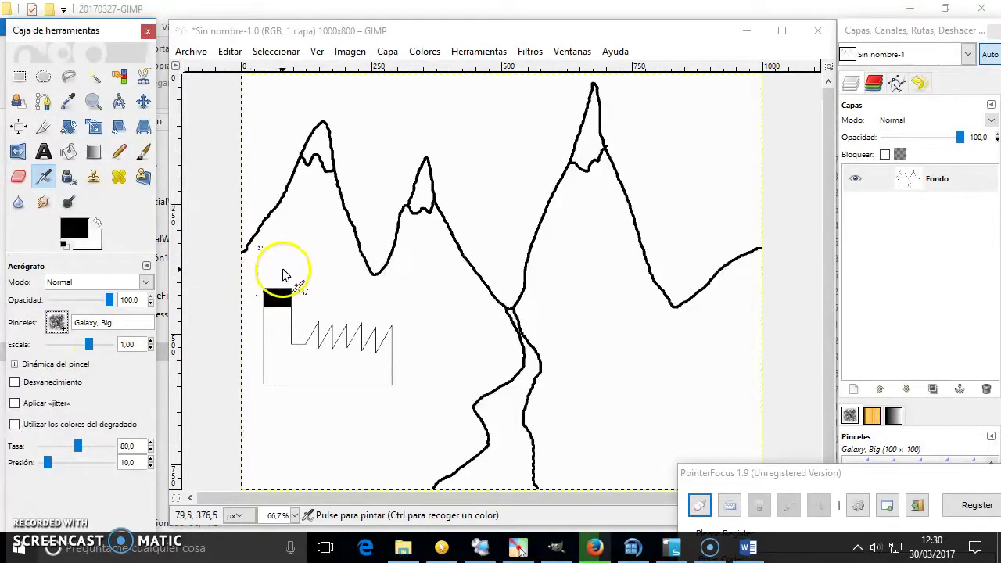
pyautogui.moveTo(283, 267)
pyautogui.mouseDown()
pyautogui.moveTo(300, 213)
pyautogui.moveTo(353, 158)
pyautogui.moveTo(443, 128)
pyautogui.moveTo(469, 97)
pyautogui.moveTo(512, 91)
pyautogui.moveTo(391, 147)
pyautogui.moveTo(294, 228)
pyautogui.moveTo(521, 112)
pyautogui.moveTo(585, 94)
pyautogui.moveTo(438, 98)
pyautogui.moveTo(380, 118)
pyautogui.moveTo(283, 207)
pyautogui.moveTo(289, 271)
pyautogui.moveTo(283, 253)
pyautogui.moveTo(320, 127)
pyautogui.moveTo(344, 109)
pyautogui.moveTo(387, 117)
pyautogui.mouseUp()
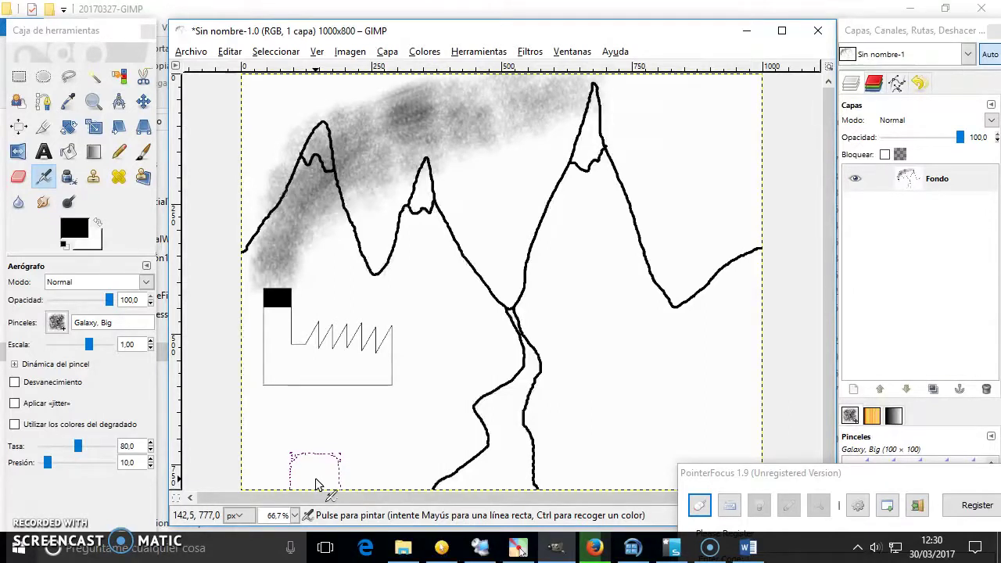
pyautogui.hotkey('ctrl', 'z')
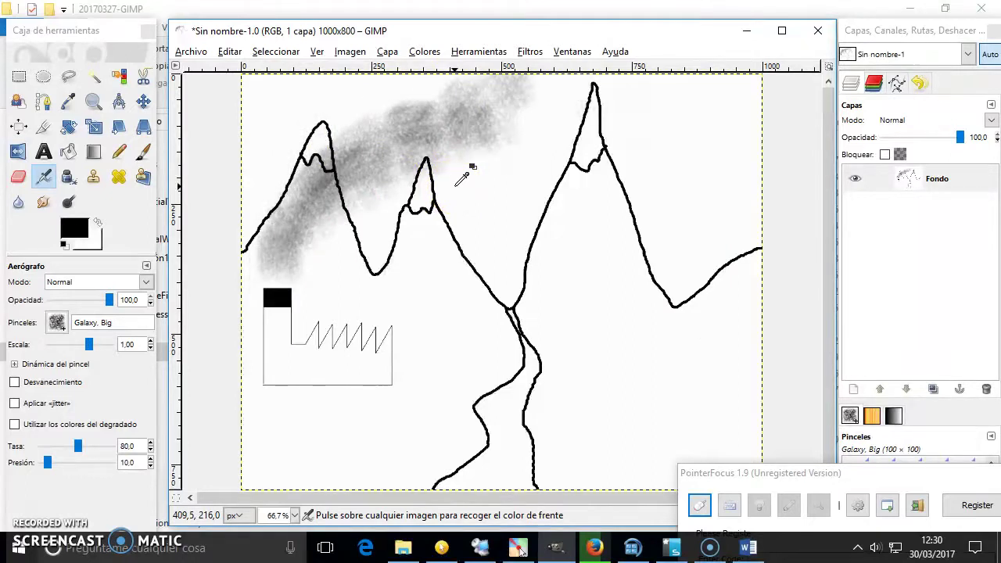
pyautogui.hotkey('ctrl', 'z')
pyautogui.hotkey('ctrl', 'z')
pyautogui.hotkey('ctrl', 'z')
pyautogui.hotkey('ctrl', 'z')
pyautogui.hotkey('ctrl', 'z')
pyautogui.hotkey('ctrl', 'z')
pyautogui.hotkey('ctrl', 'z')
pyautogui.hotkey('ctrl', 'z')
pyautogui.hotkey('ctrl', 'z')
pyautogui.hotkey('ctrl', 'z')
pyautogui.hotkey('ctrl', 'z')
pyautogui.hotkey('ctrl', 'z')
pyautogui.hotkey('ctrl', 'z')
pyautogui.hotkey('ctrl', 'z')
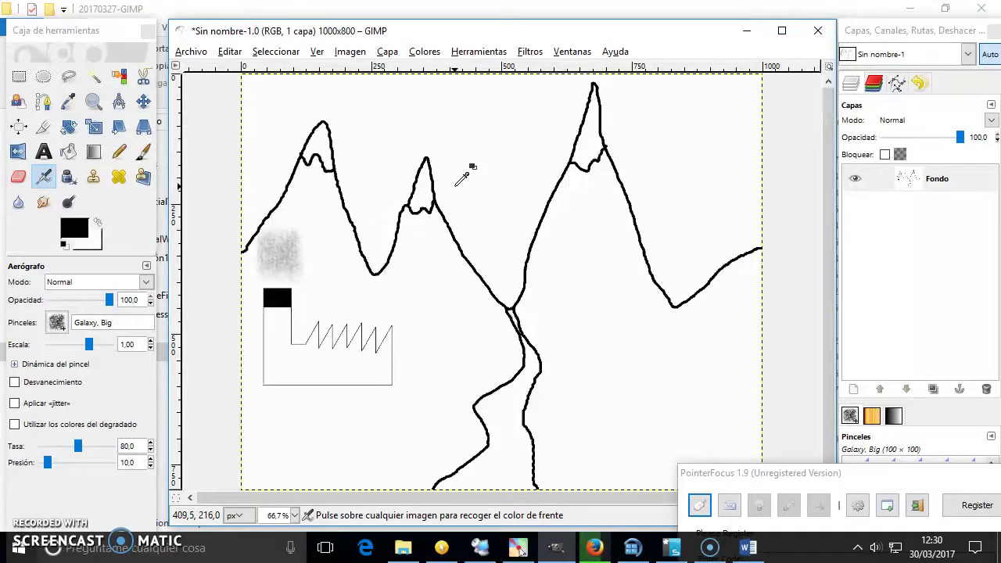
pyautogui.hotkey('ctrl', 'z')
pyautogui.hotkey('ctrl', 'z')
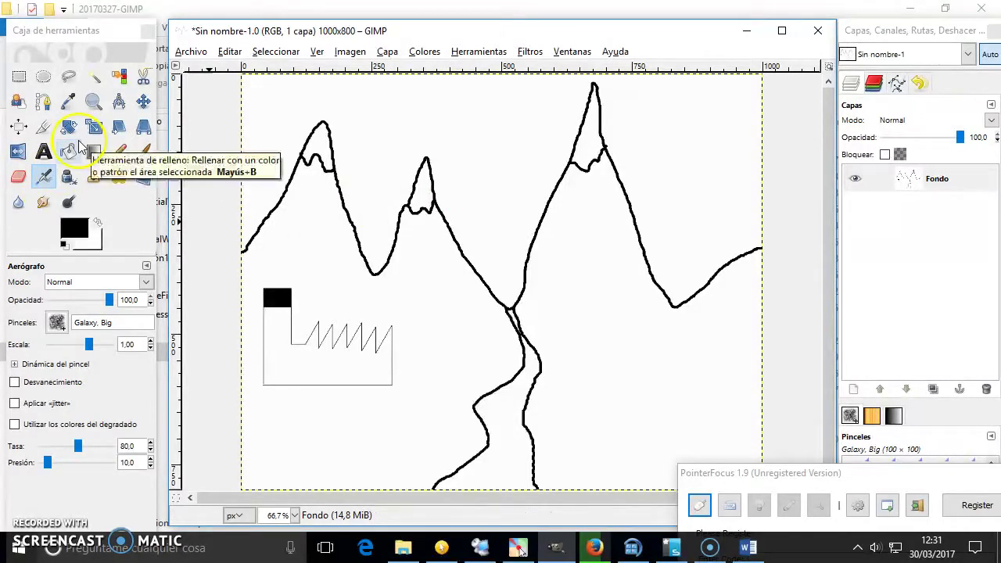
# Step: Cut the factory drawing out of the background with a rectangular selection
pyautogui.click(19, 76)
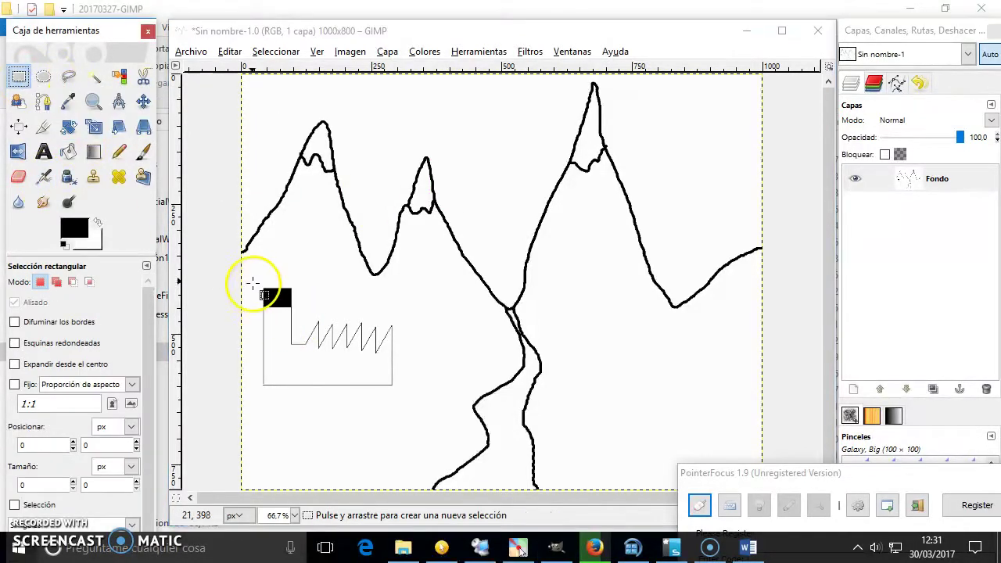
pyautogui.moveTo(251, 278); pyautogui.dragTo(423, 408)
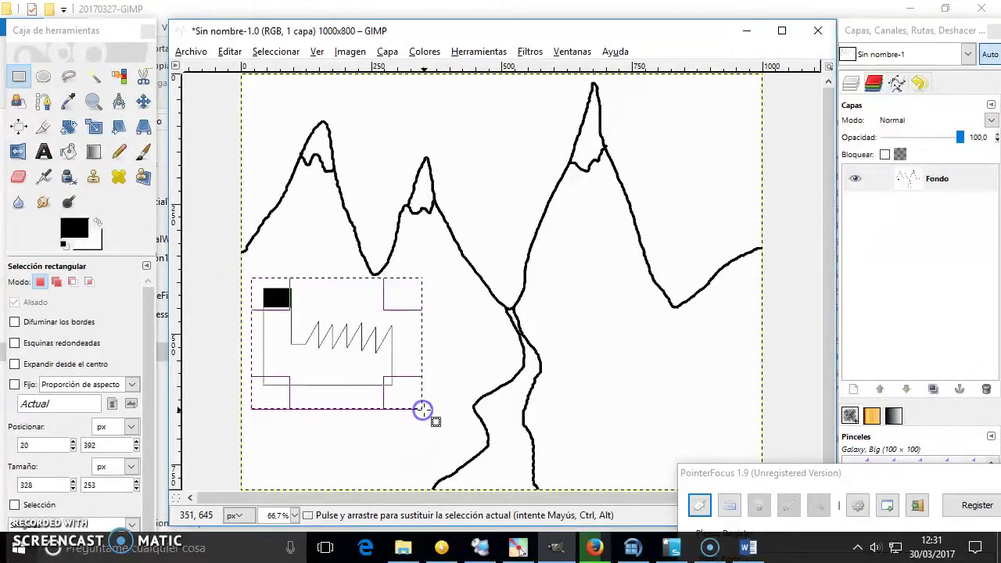
pyautogui.click(230, 52)
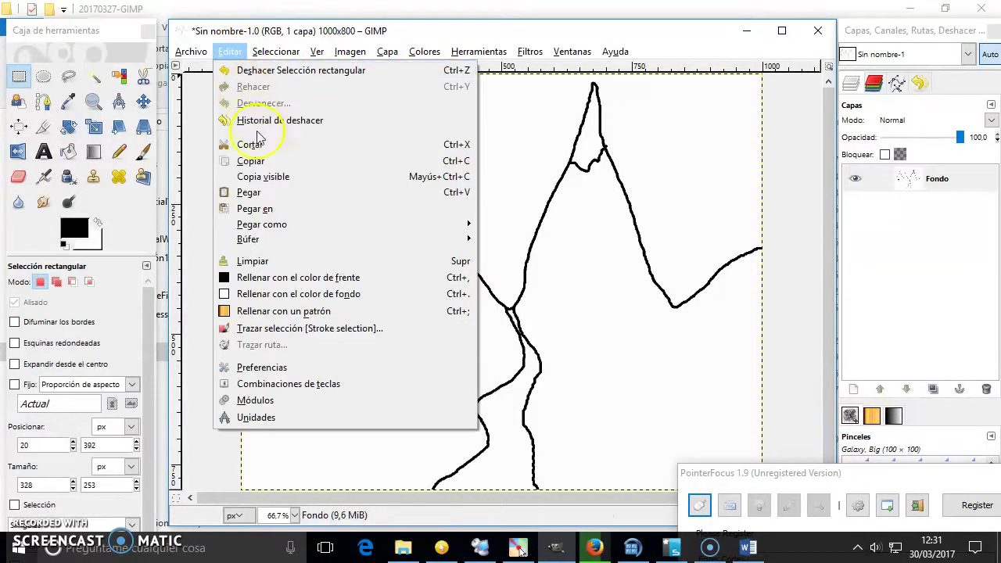
pyautogui.click(249, 145)
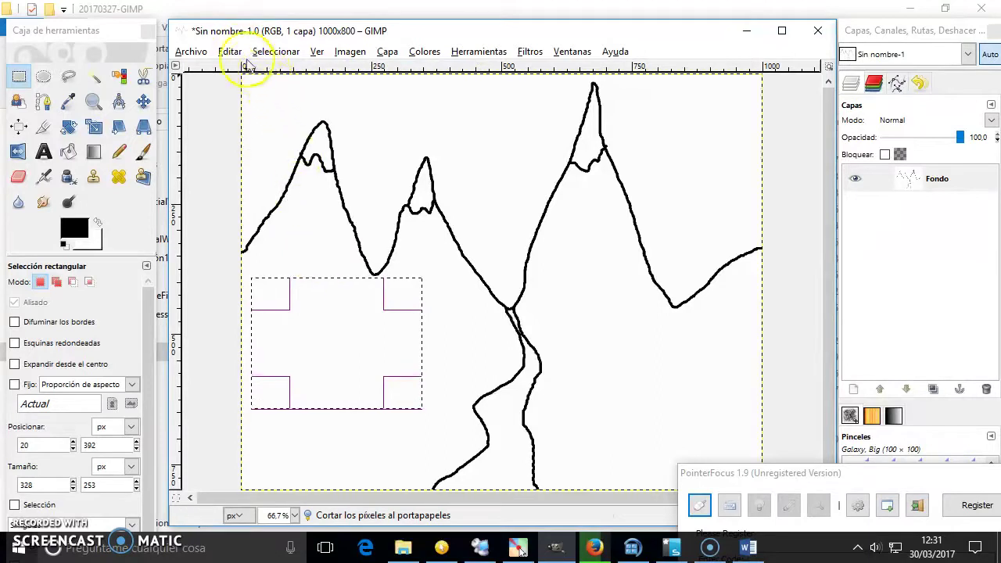
# Step: Paste the factory as a new layer and start renaming that layer
pyautogui.click(232, 52)
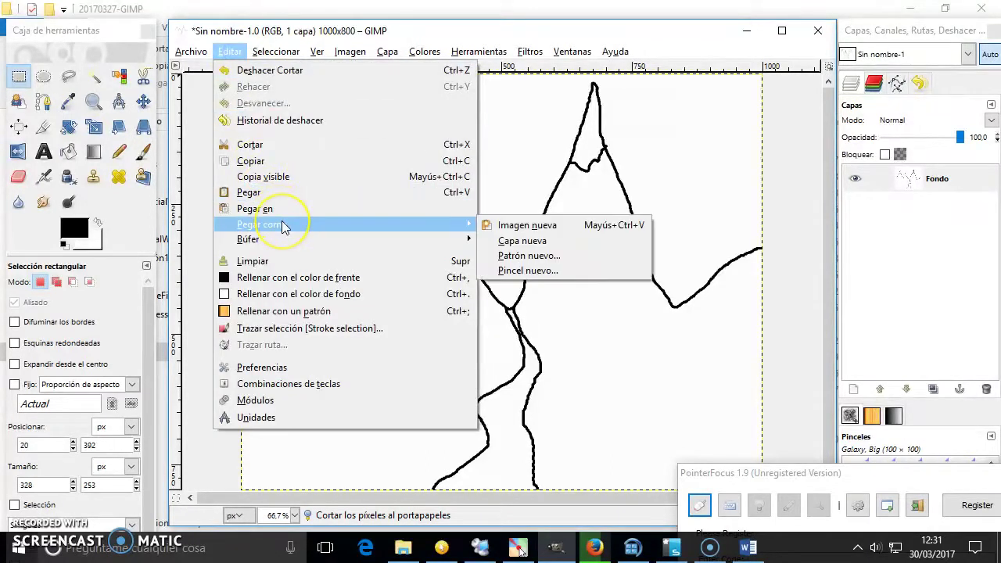
pyautogui.click(557, 238)
pyautogui.doubleClick(947, 179)
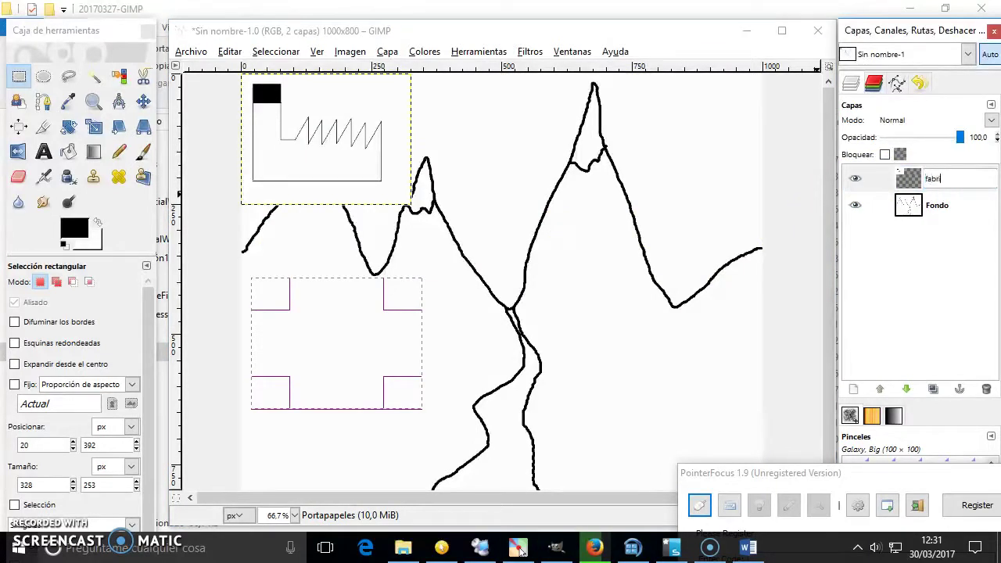
pyautogui.click(962, 260)
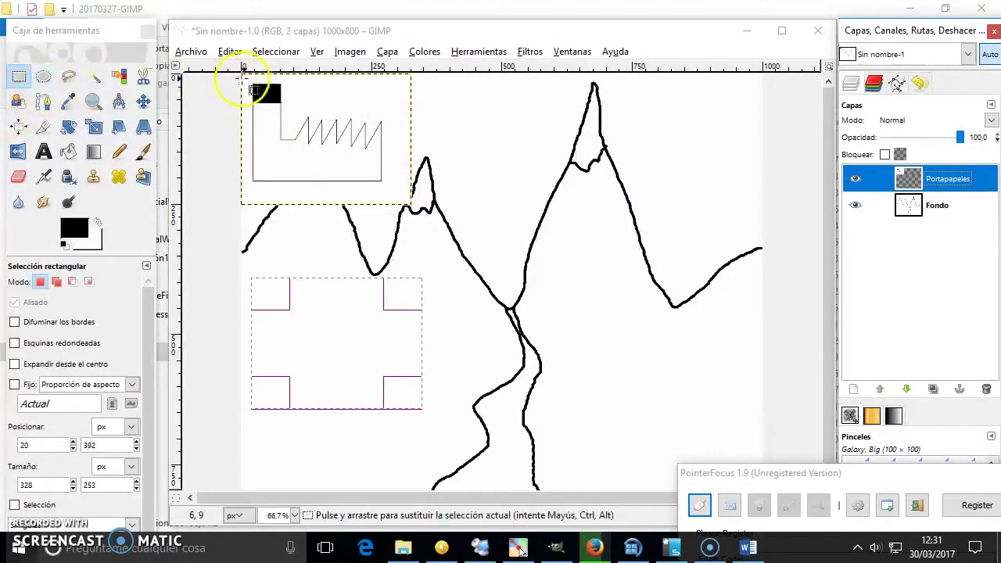
# Step: Move the factory to the lower left of the landscape and name its layer fabrica
pyautogui.click(143, 102)
pyautogui.moveTo(302, 130); pyautogui.dragTo(311, 358)
pyautogui.moveTo(310, 369); pyautogui.dragTo(306, 367)
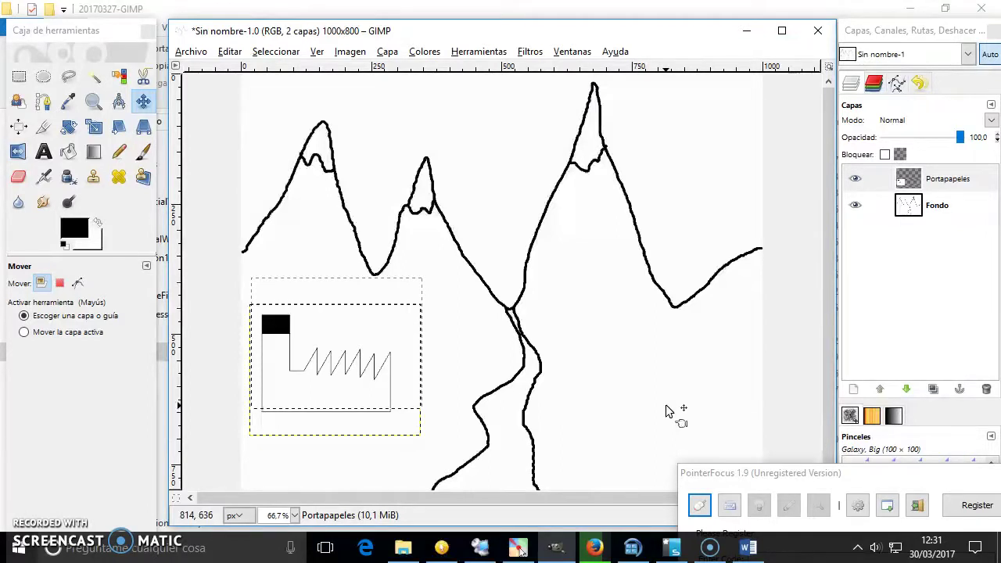
pyautogui.doubleClick(947, 178)
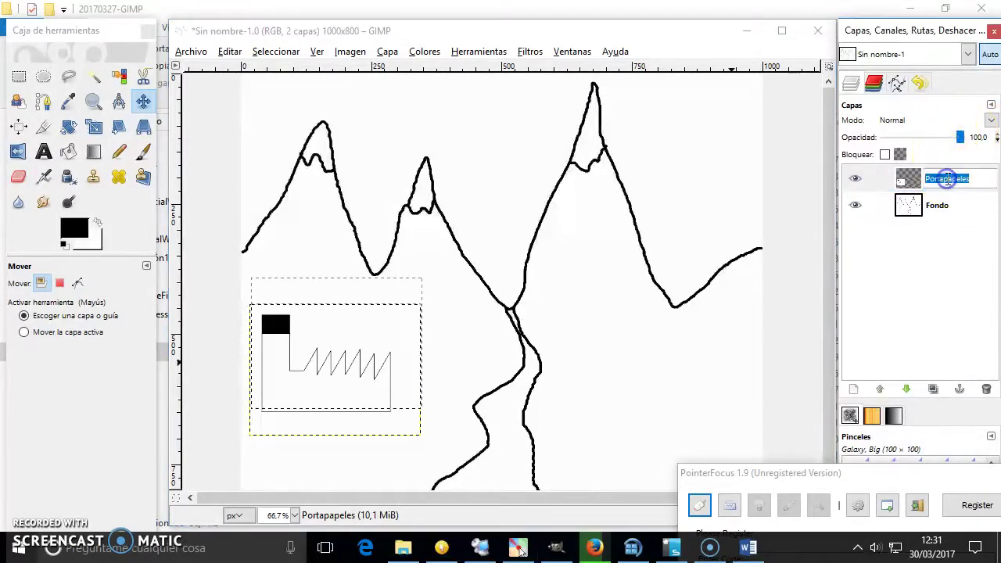
pyautogui.write('fabrica')
pyautogui.press('Return')
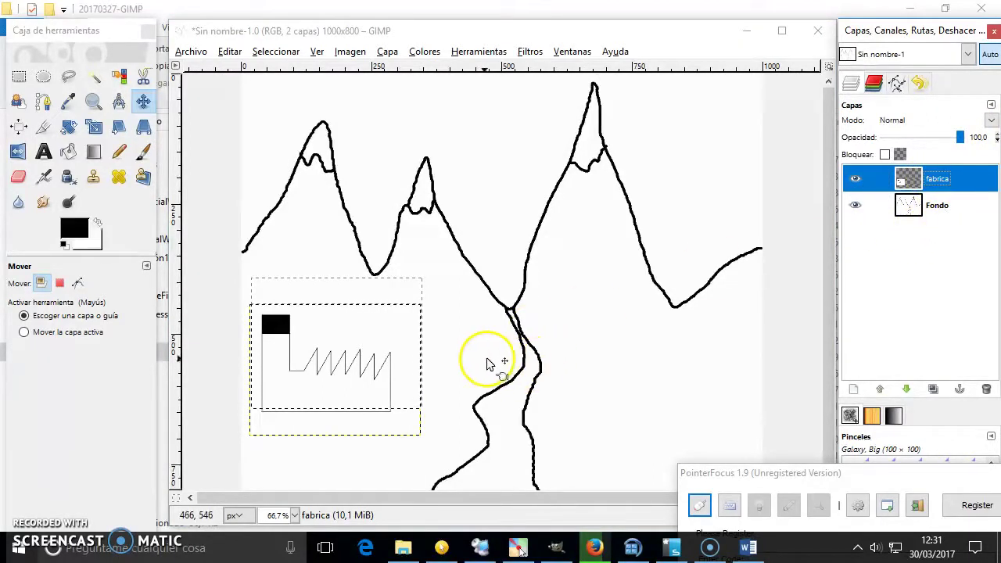
# Step: Clear the selection entirely and make the Fondo background layer active
pyautogui.click(267, 50)
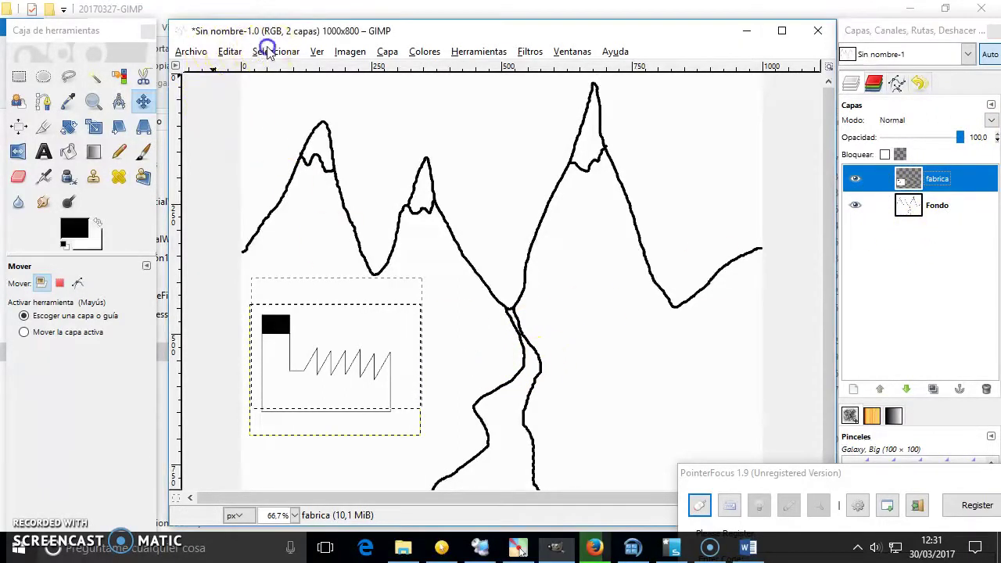
pyautogui.click(291, 104)
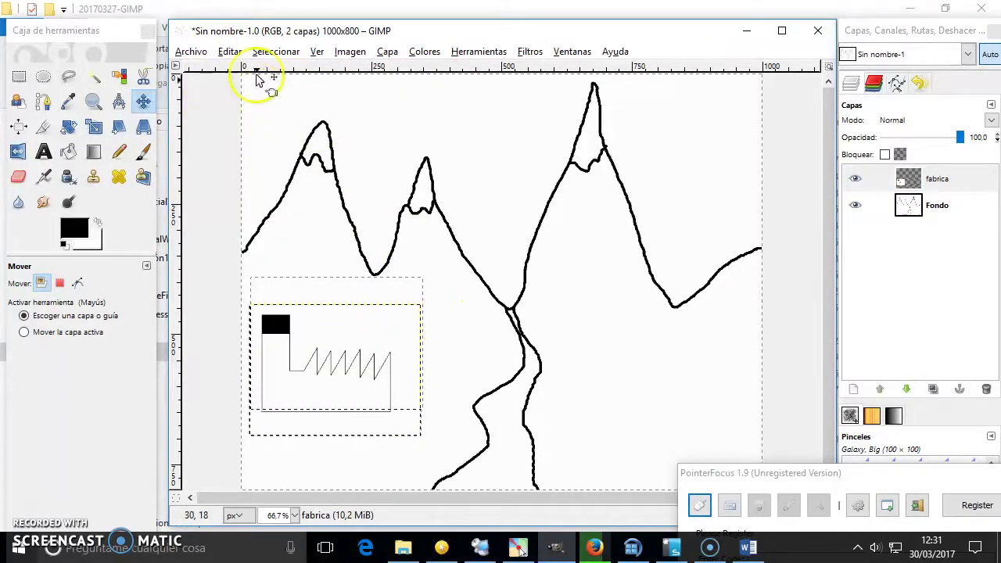
pyautogui.click(270, 53)
pyautogui.click(283, 92)
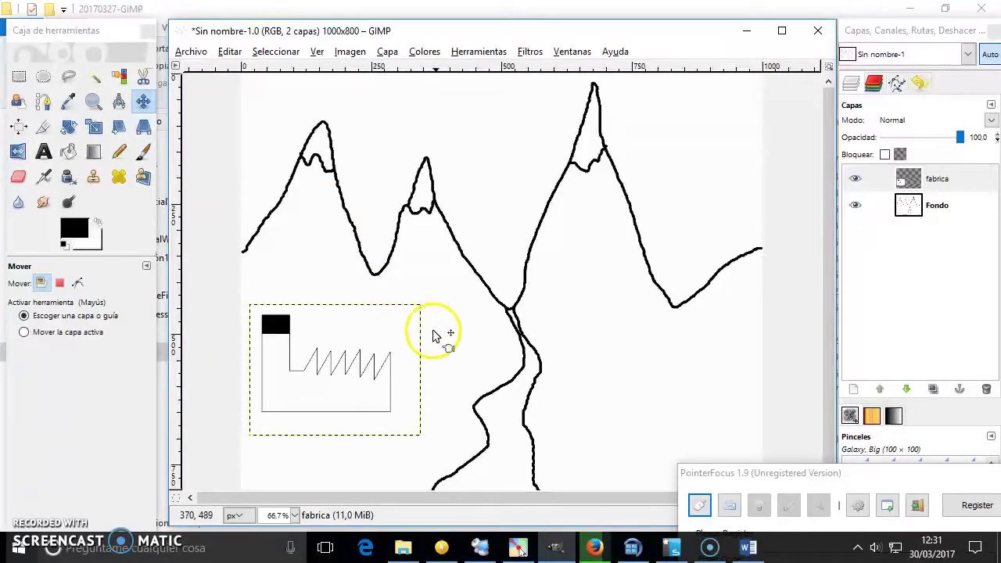
pyautogui.click(937, 205)
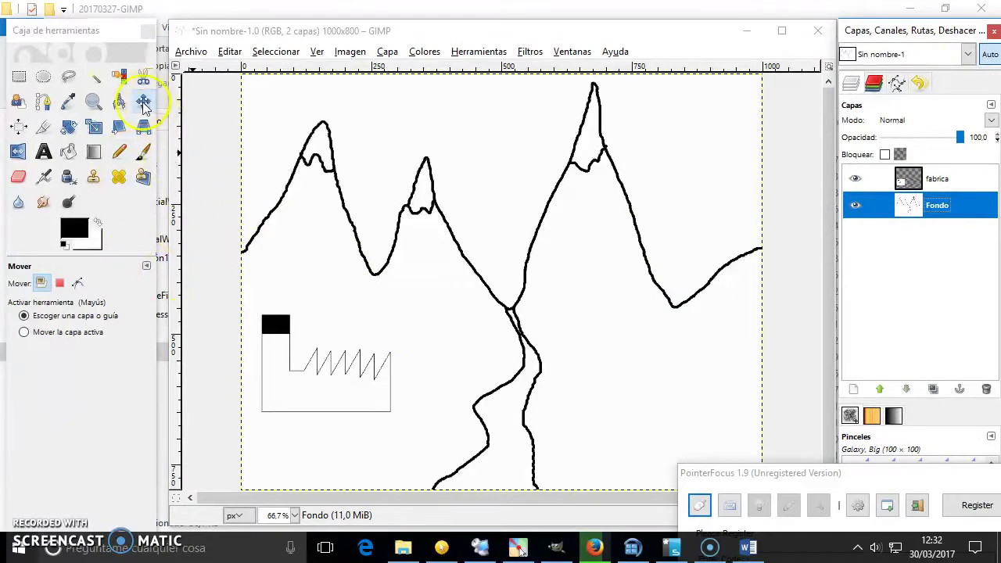
# Step: Set Bucket Fill to fill with the Sky pattern, targeting the Fondo layer
pyautogui.click(69, 153)
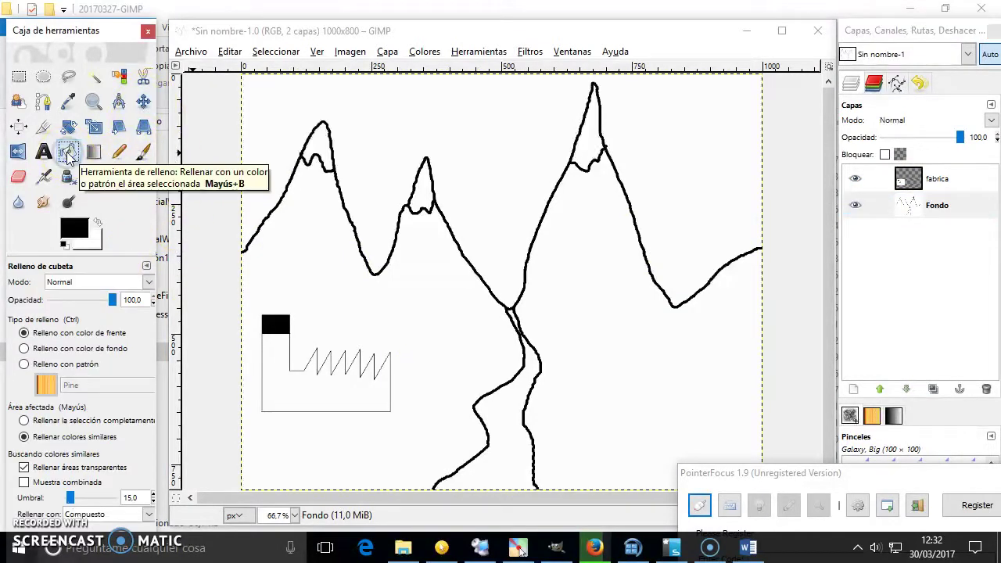
pyautogui.click(50, 385)
pyautogui.click(47, 383)
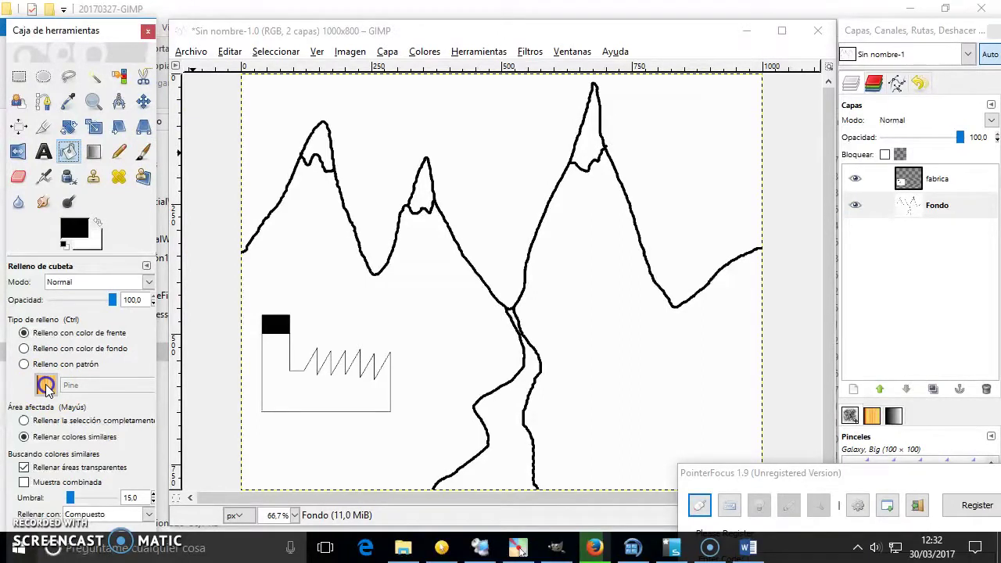
pyautogui.click(45, 366)
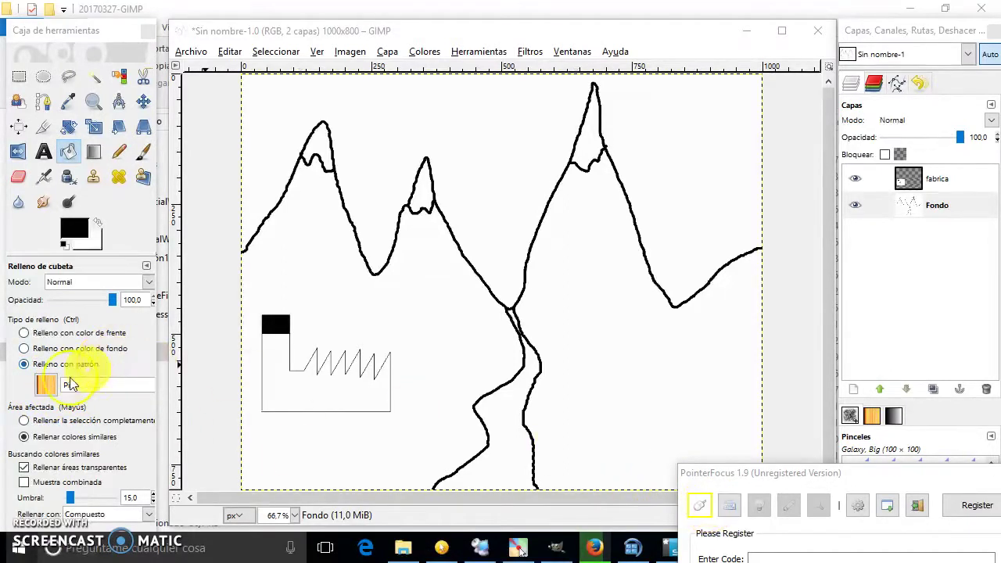
pyautogui.click(47, 389)
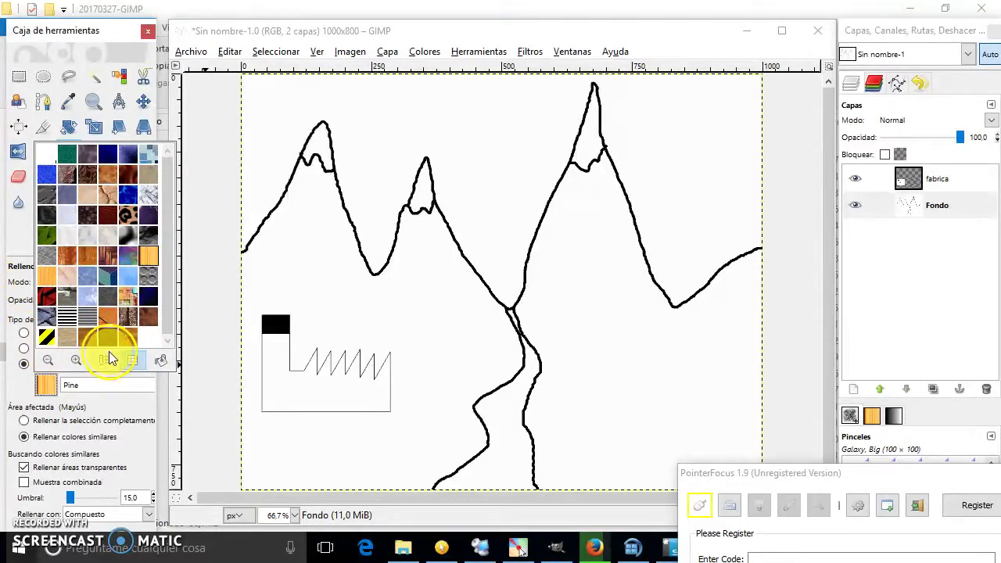
pyautogui.click(92, 295)
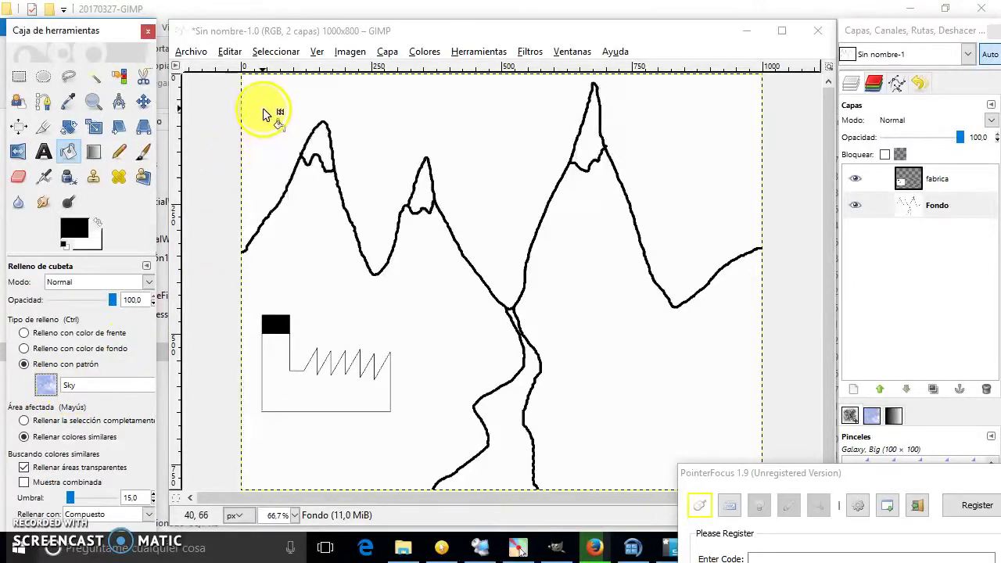
pyautogui.click(967, 209)
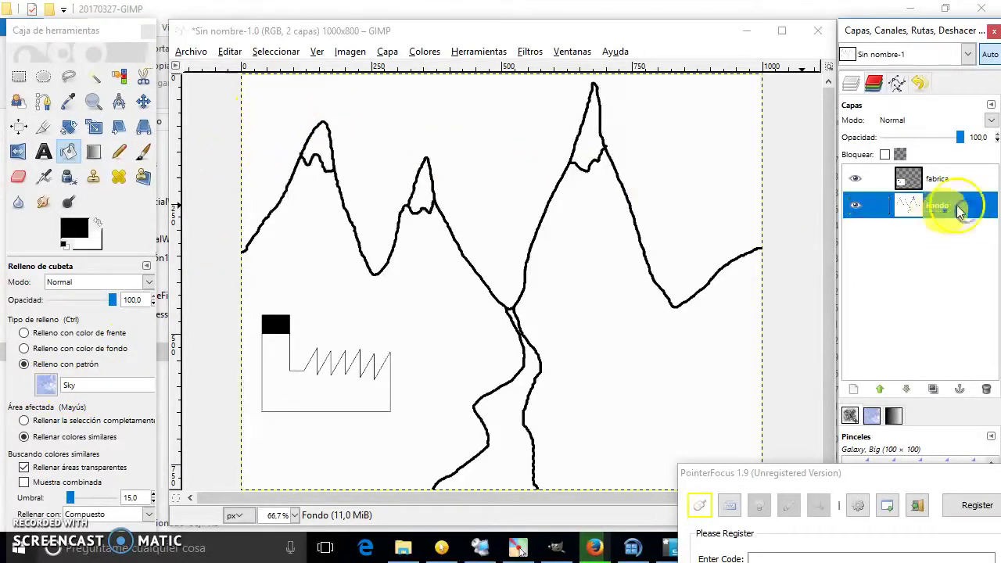
pyautogui.click(482, 108)
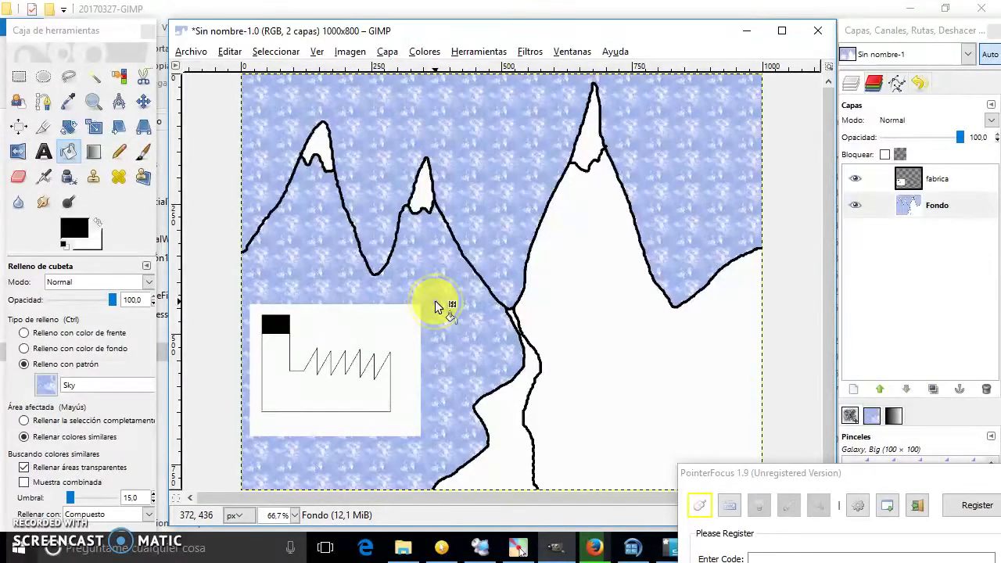
pyautogui.hotkey('ctrl', 'z')
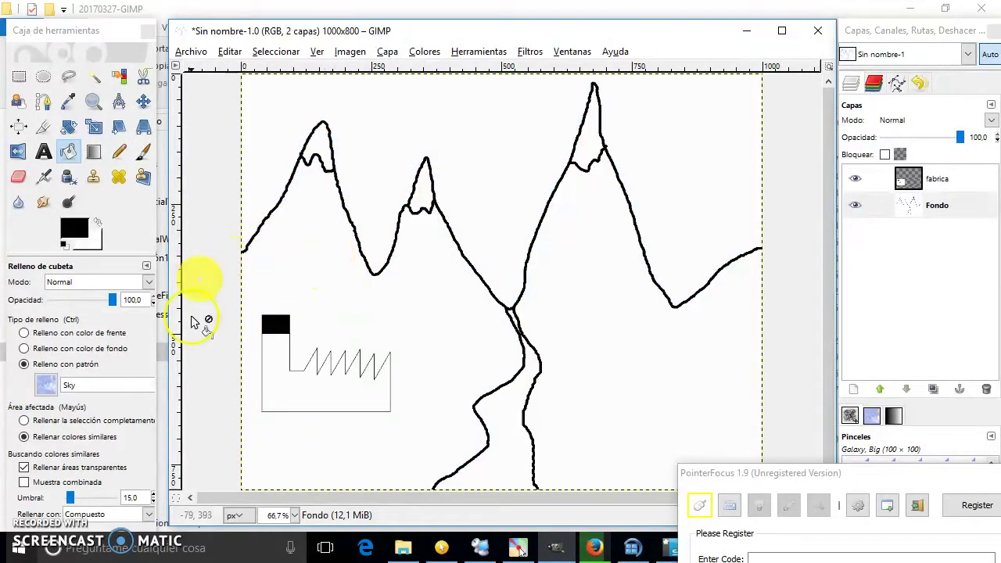
pyautogui.click(94, 101)
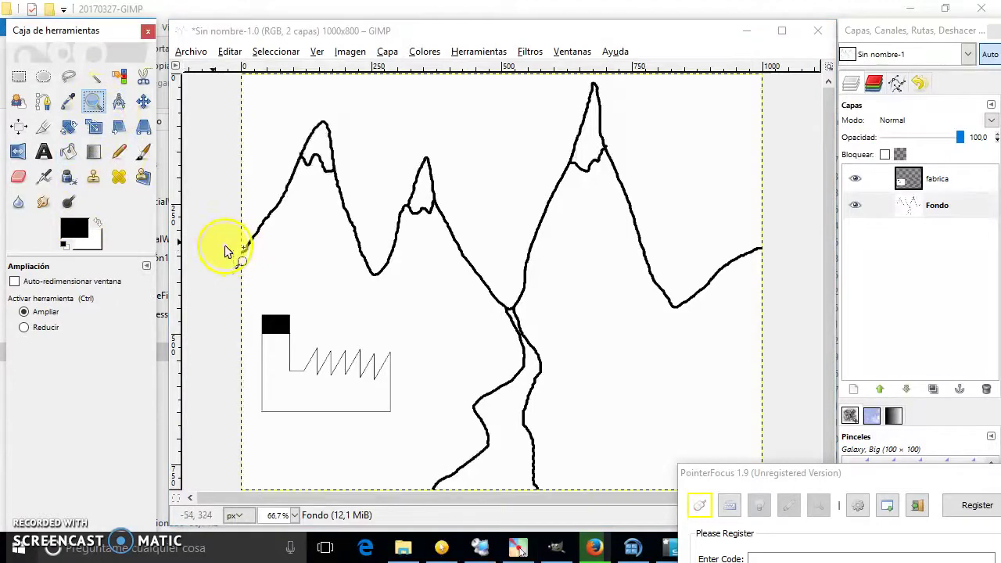
pyautogui.moveTo(301, 284); pyautogui.dragTo(181, 202)
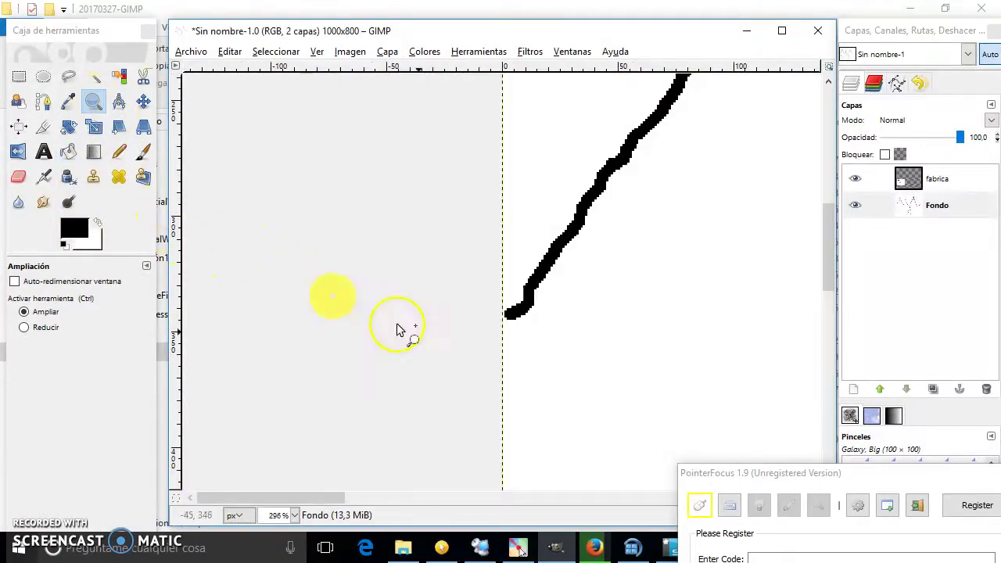
pyautogui.moveTo(570, 250); pyautogui.dragTo(447, 352)
pyautogui.moveTo(603, 319); pyautogui.dragTo(451, 265)
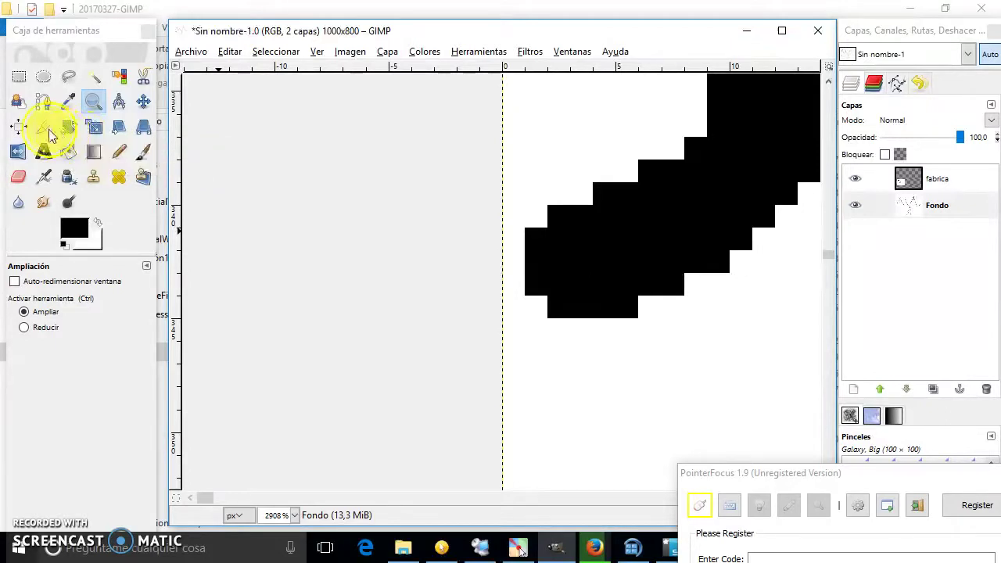
pyautogui.click(119, 151)
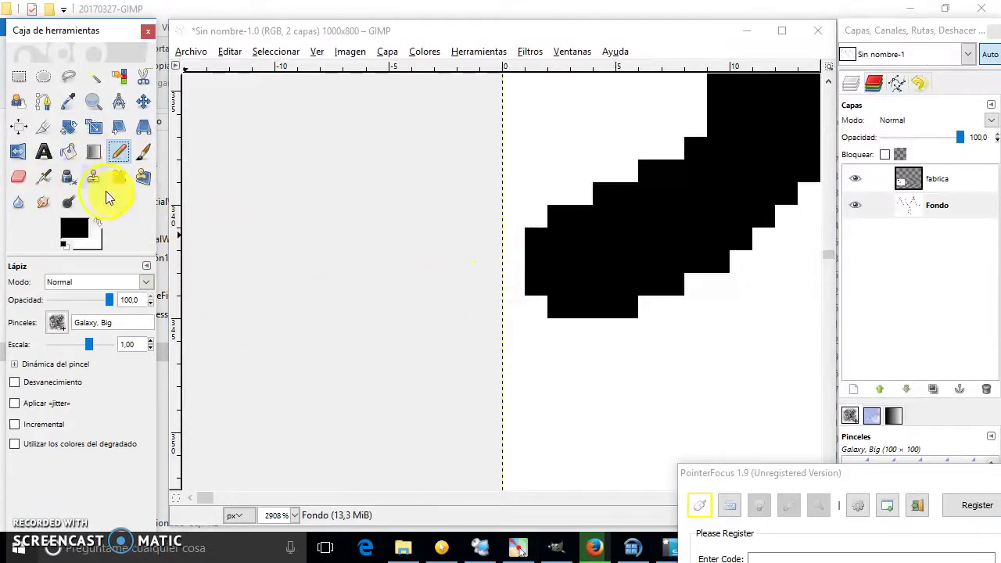
pyautogui.click(56, 322)
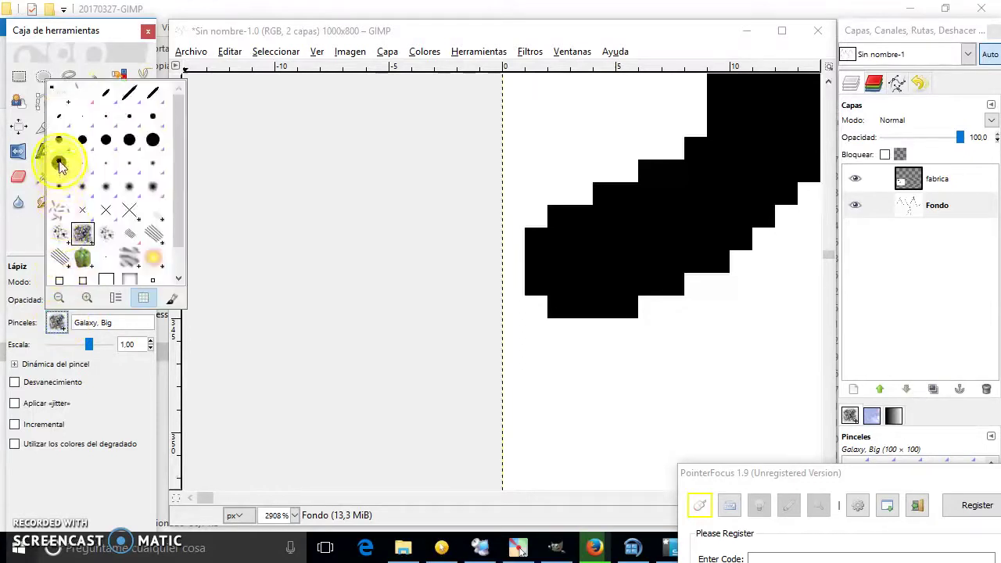
pyautogui.click(58, 131)
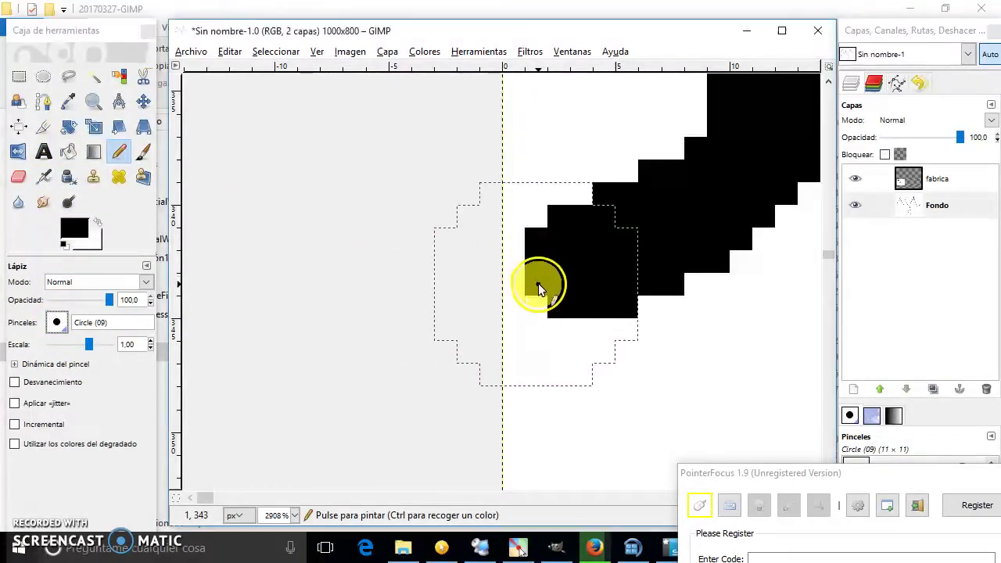
pyautogui.click(537, 284)
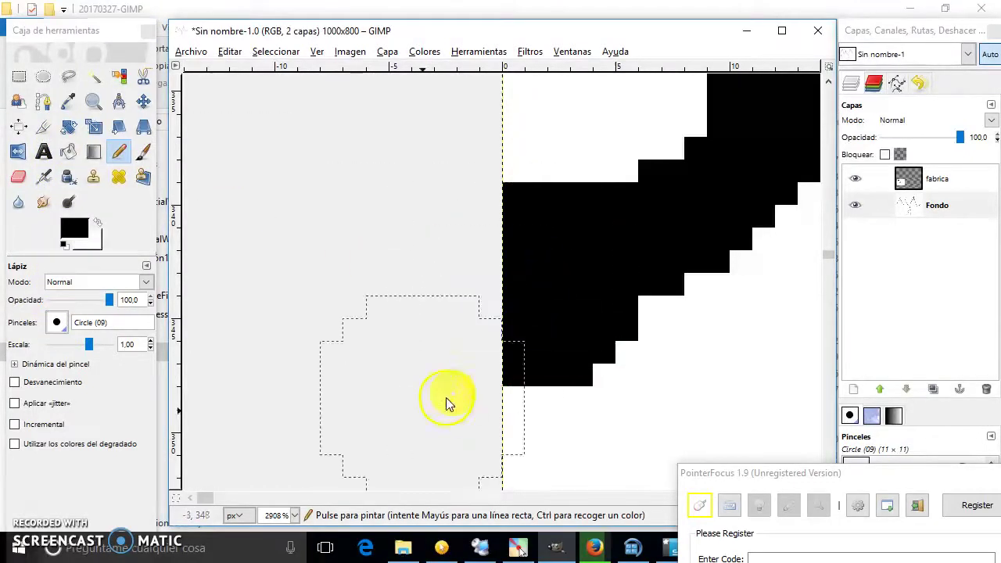
pyautogui.click(68, 152)
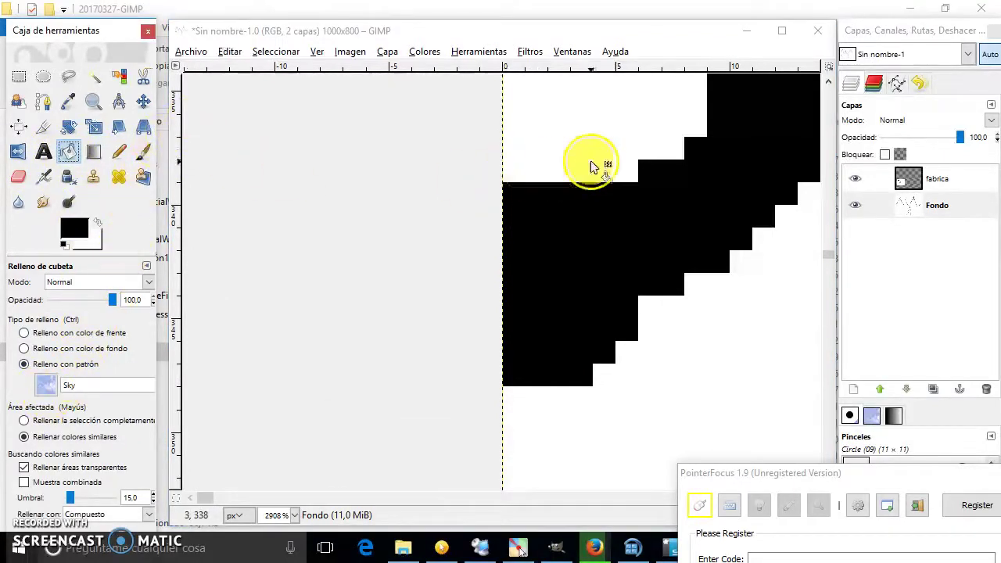
pyautogui.hotkey('ctrl', 'z')
pyautogui.hotkey('ctrl', 'z')
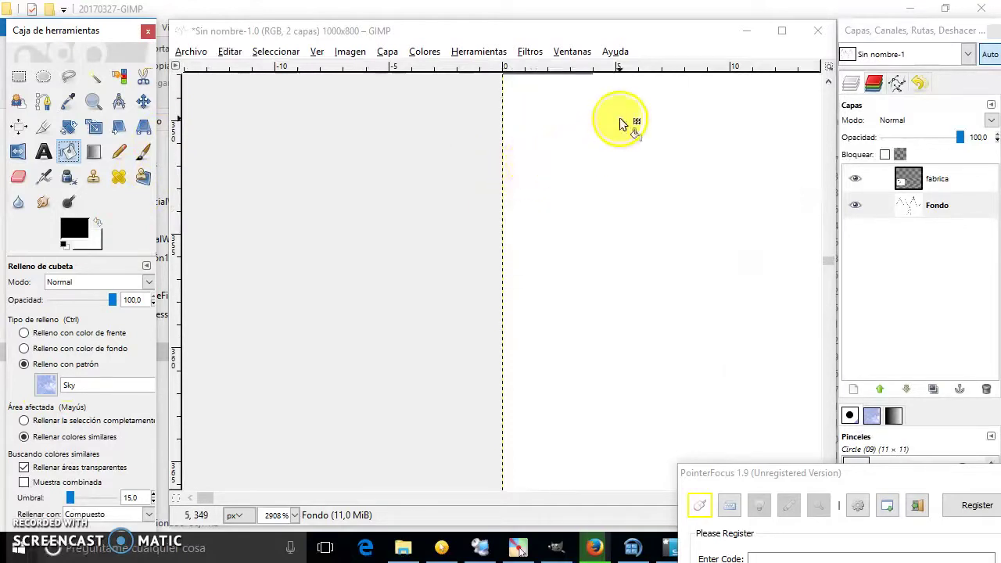
pyautogui.scroll(-3, 632, 133)
pyautogui.scroll(-3, 632, 146)
pyautogui.scroll(-4, 628, 152)
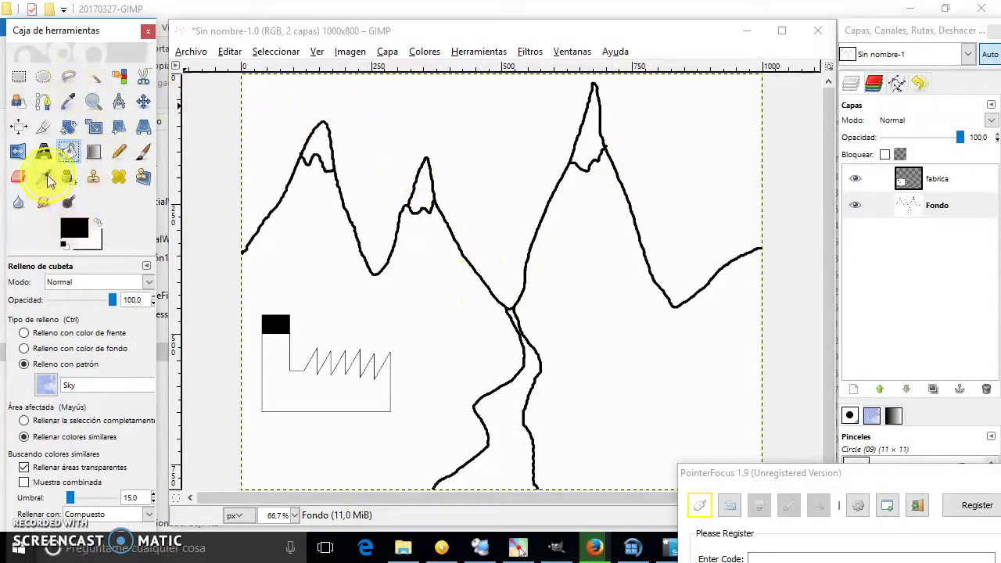
# Step: Fill the area above the mountain outline with the Sky pattern
pyautogui.click(269, 118)
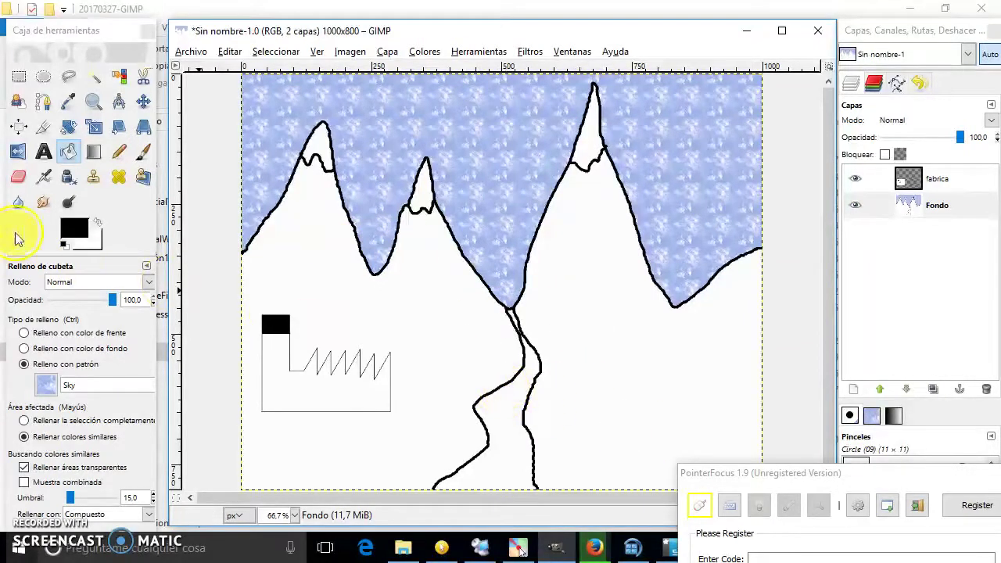
pyautogui.click(49, 386)
pyautogui.click(53, 390)
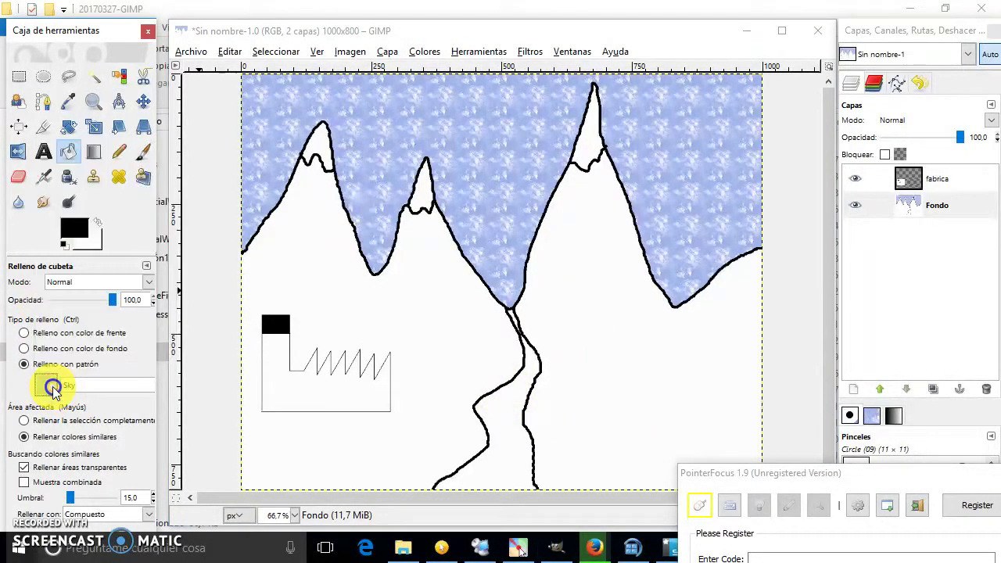
pyautogui.click(53, 386)
pyautogui.click(53, 387)
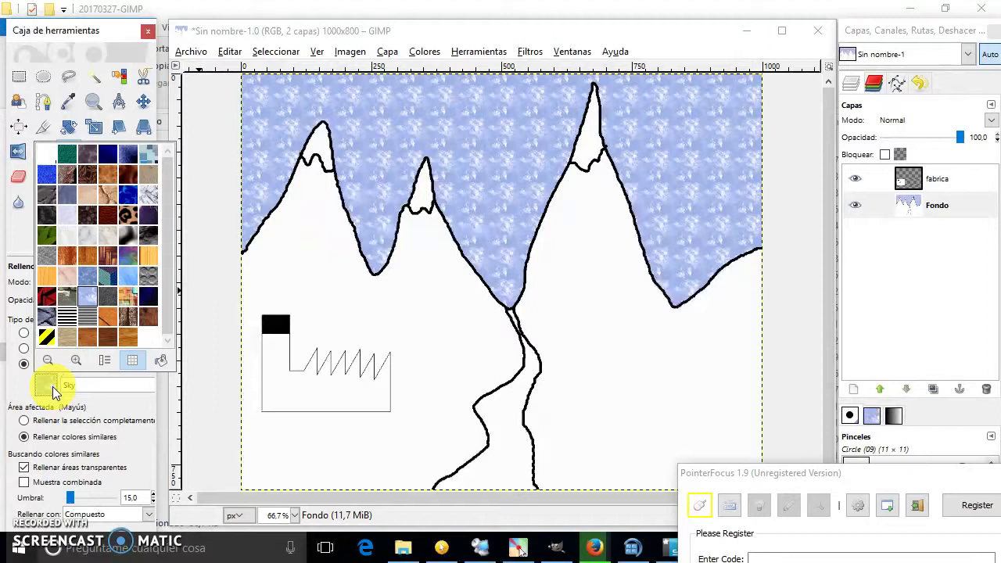
# Step: Fill the river and its narrow upper channel with the Rain pattern
pyautogui.click(129, 298)
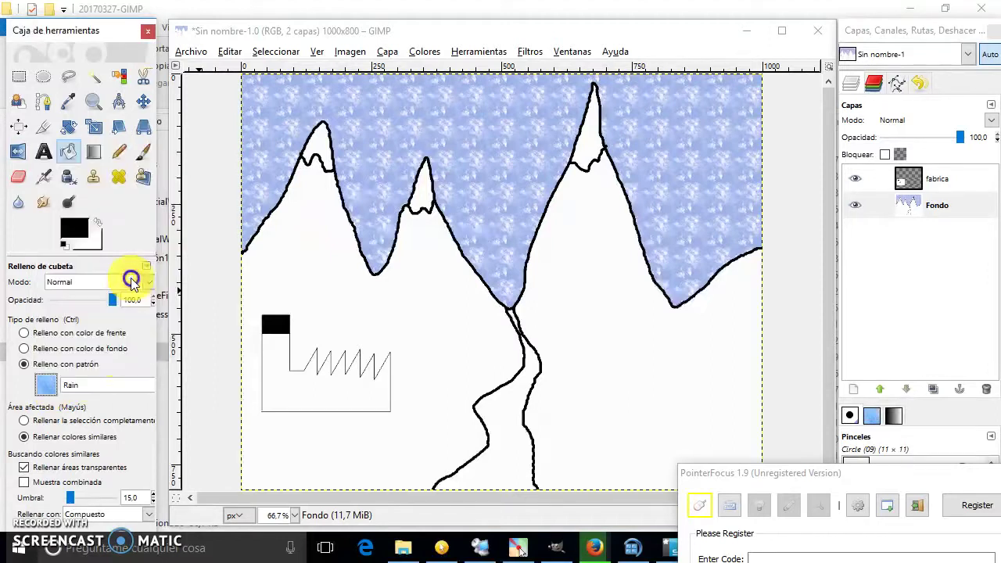
pyautogui.click(486, 440)
pyautogui.moveTo(671, 548)
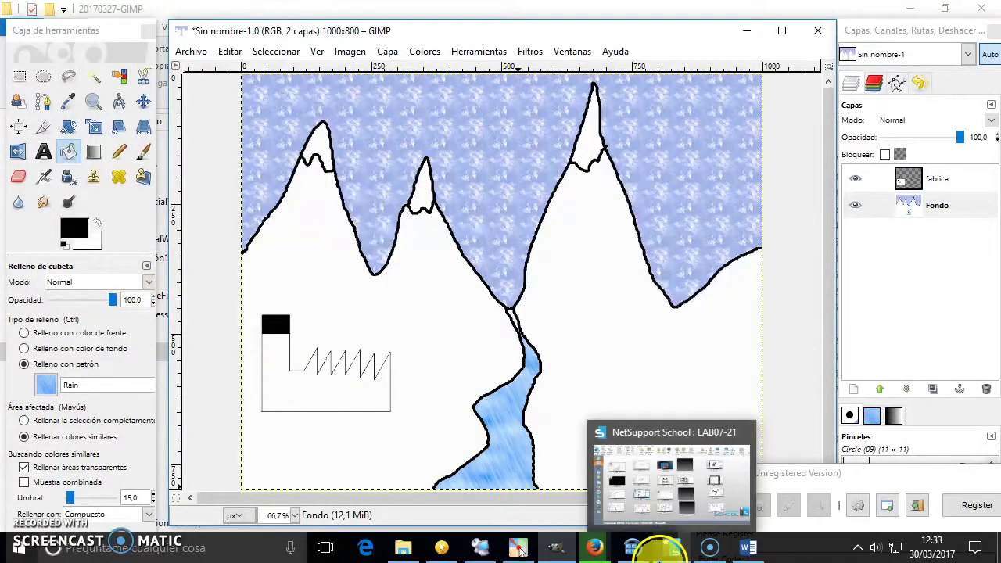
pyautogui.click(512, 317)
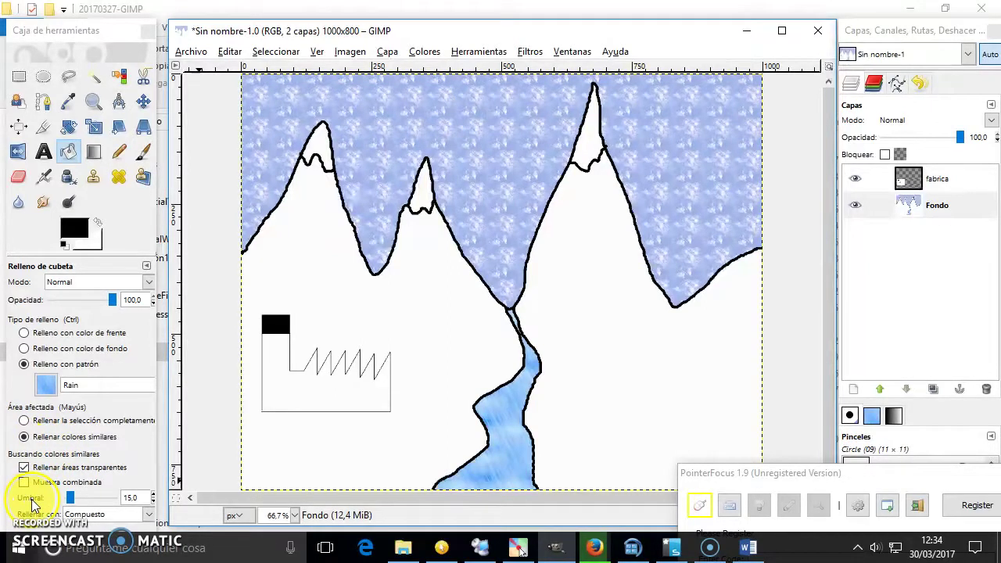
# Step: Switch to the Airbrush with the Galaxy, Big brush
pyautogui.press('a')
pyautogui.click(57, 323)
pyautogui.click(83, 205)
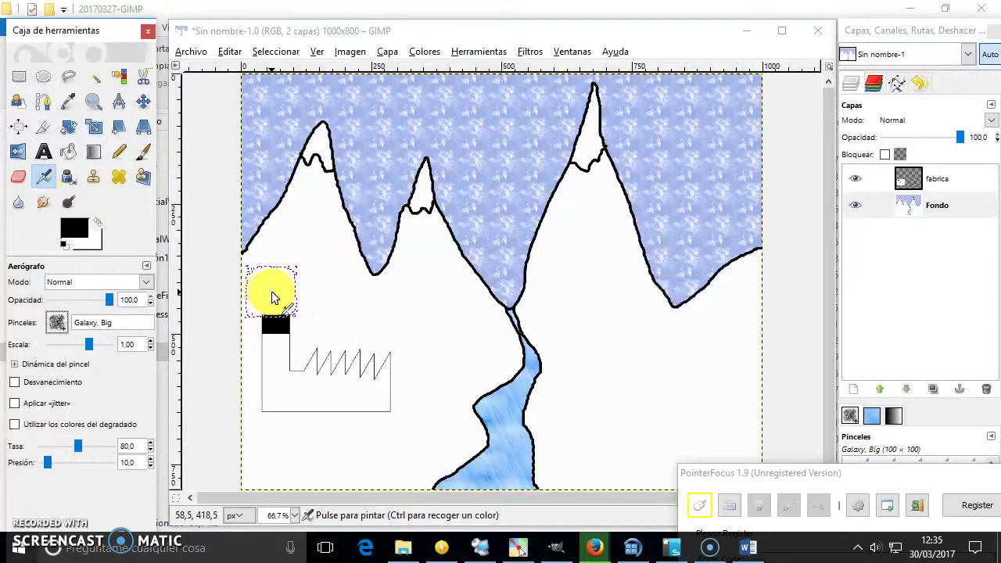
# Step: Spray trial smoke strokes above the factory, then undo all three
pyautogui.moveTo(278, 295)
pyautogui.mouseDown()
pyautogui.moveTo(300, 266)
pyautogui.moveTo(308, 307)
pyautogui.mouseUp()
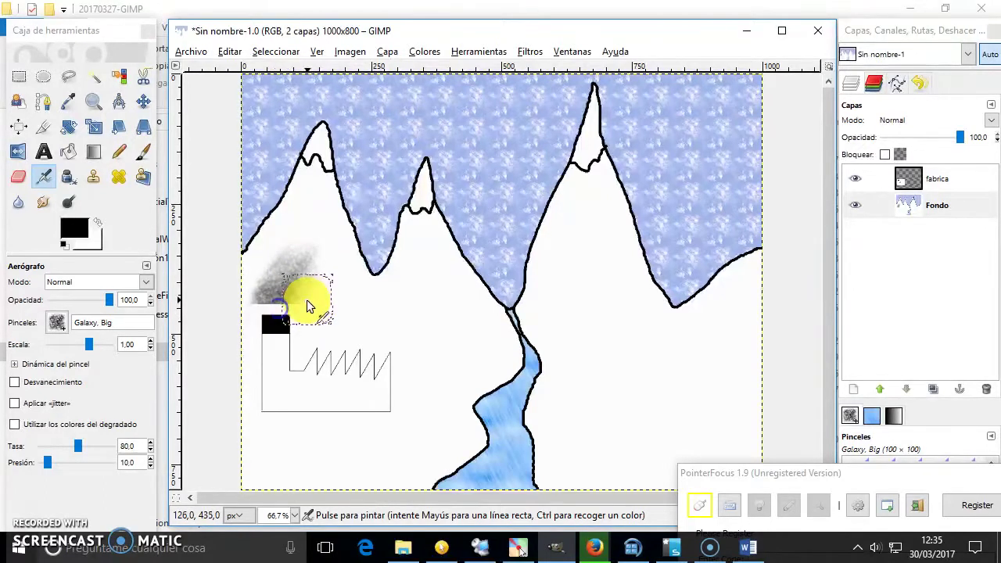
pyautogui.moveTo(313, 299)
pyautogui.mouseDown()
pyautogui.moveTo(288, 298)
pyautogui.moveTo(328, 229)
pyautogui.moveTo(474, 147)
pyautogui.moveTo(547, 123)
pyautogui.mouseUp()
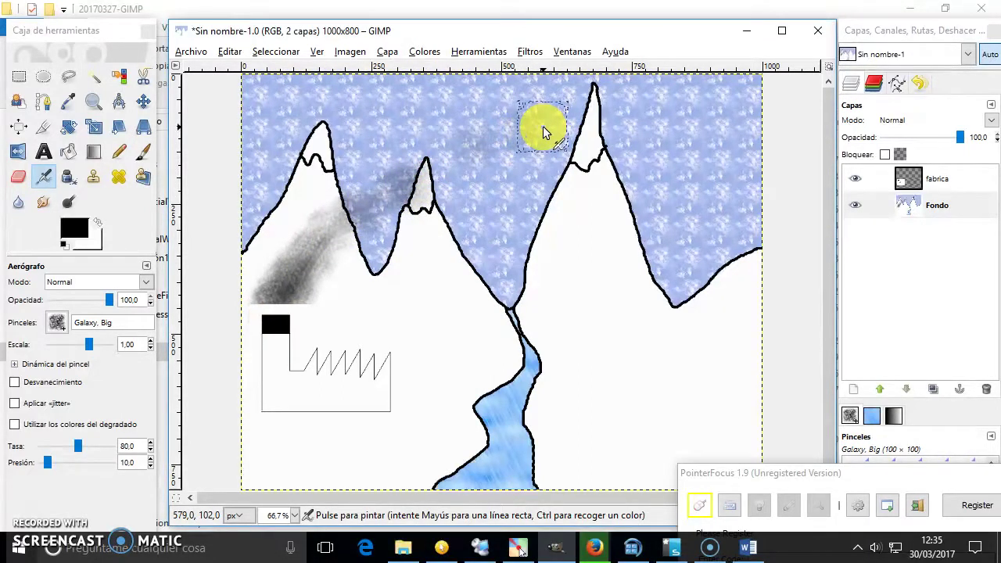
pyautogui.hotkey('ctrl', 'z')
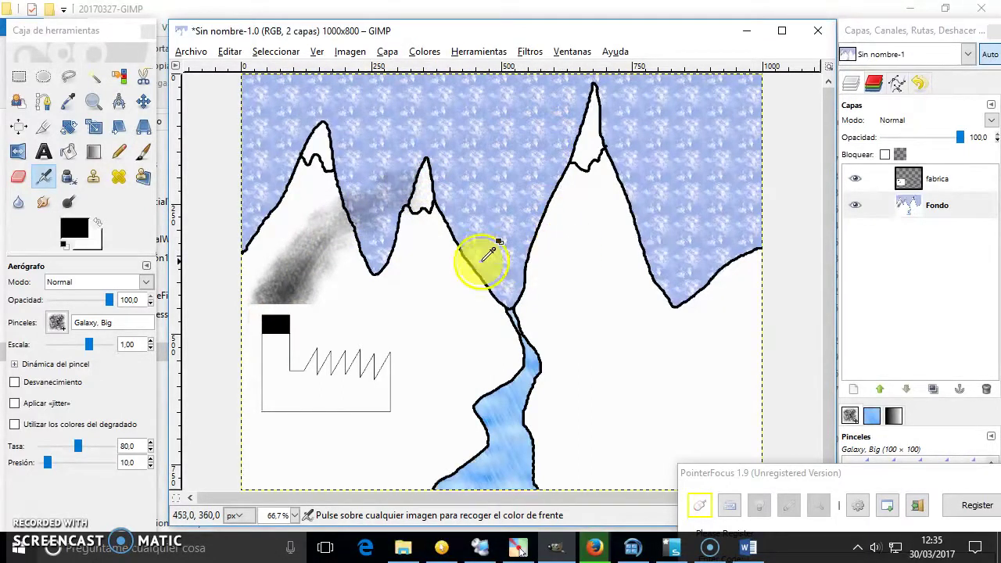
pyautogui.hotkey('ctrl', 'z')
pyautogui.hotkey('ctrl', 'z')
pyautogui.hotkey('ctrl', 'z')
pyautogui.hotkey('ctrl', 'z')
pyautogui.hotkey('ctrl', 'z')
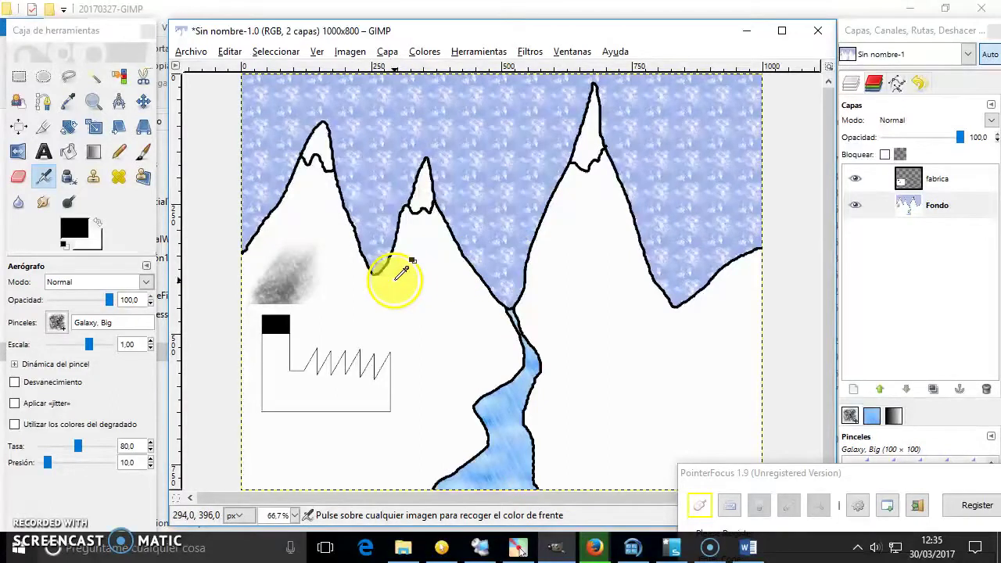
pyautogui.hotkey('ctrl', 'z')
pyautogui.hotkey('ctrl', 'z')
pyautogui.hotkey('ctrl', 'z')
pyautogui.hotkey('ctrl', 'z')
pyautogui.hotkey('ctrl', 'z')
pyautogui.hotkey('ctrl', 'z')
pyautogui.hotkey('ctrl', 'z')
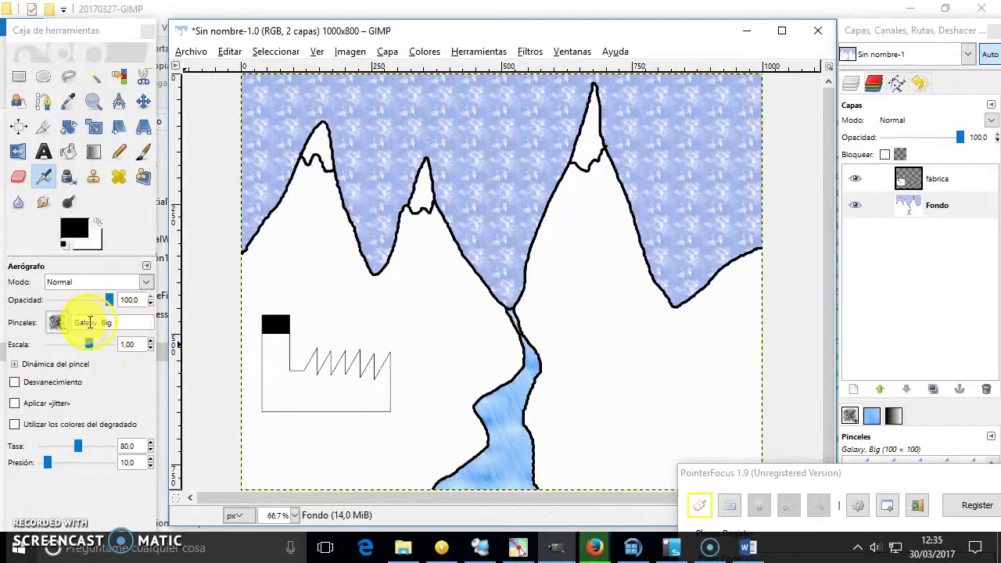
# Step: Make the fabrica layer active, cancelling the Canvas Size dialog without resizing
pyautogui.click(64, 320)
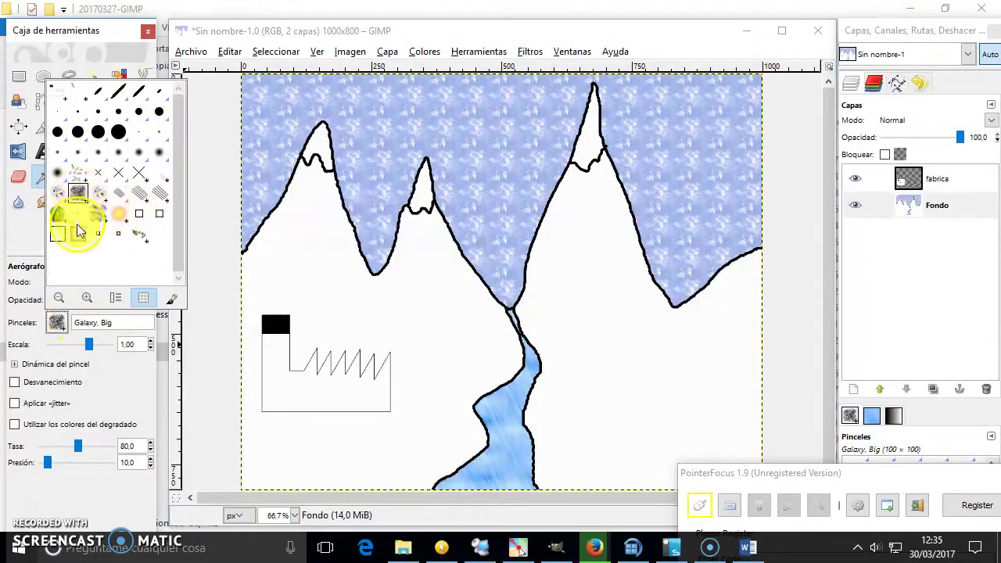
pyautogui.click(59, 323)
pyautogui.click(951, 203)
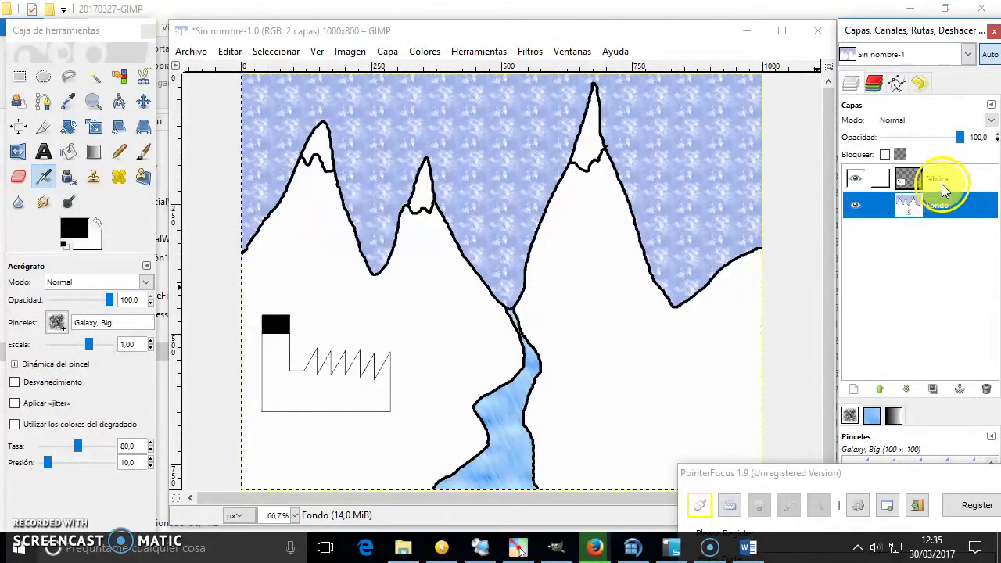
pyautogui.click(943, 180)
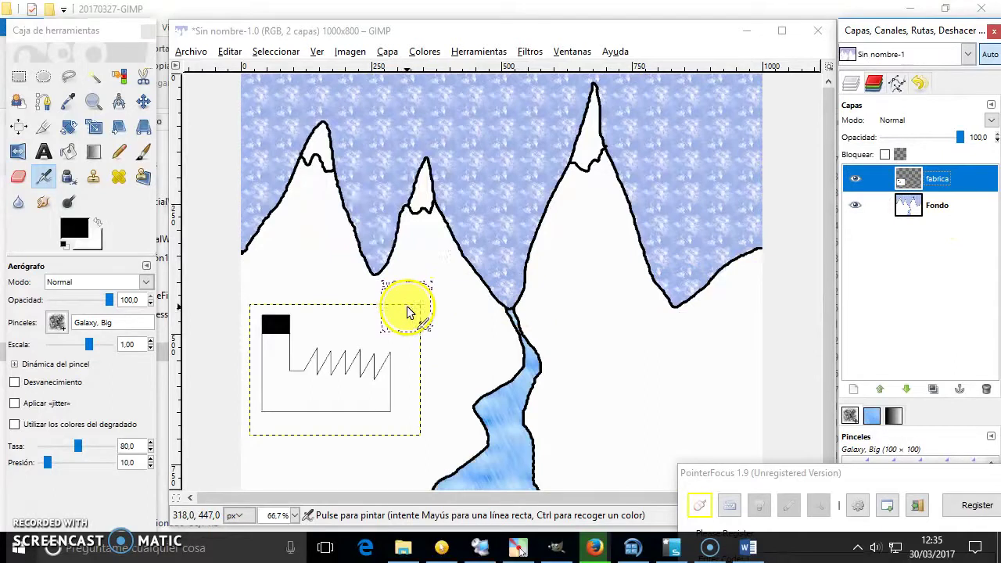
pyautogui.click(286, 55)
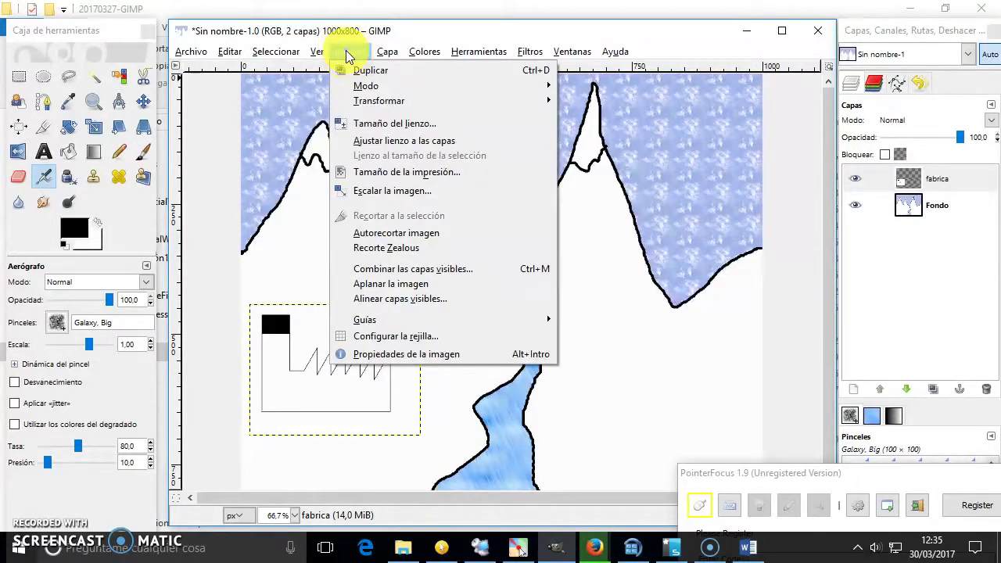
pyautogui.click(400, 125)
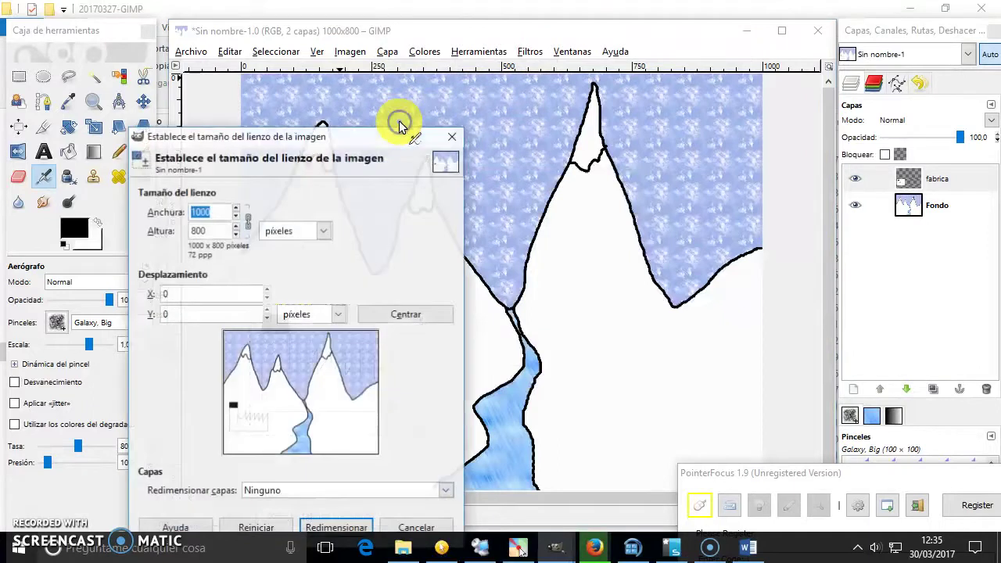
pyautogui.click(440, 139)
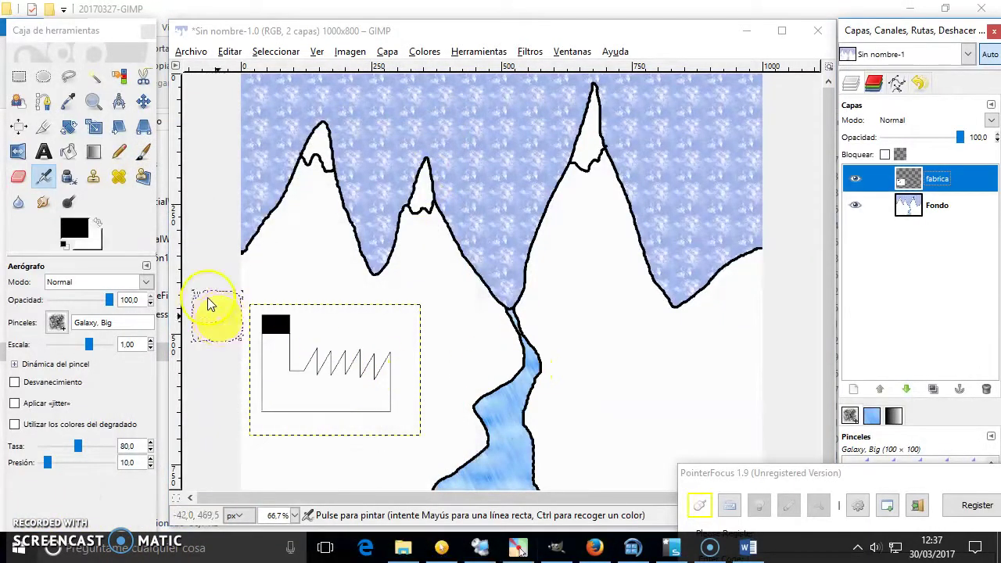
pyautogui.moveTo(953, 192)
pyautogui.mouseDown()
pyautogui.moveTo(931, 215)
pyautogui.moveTo(961, 208)
pyautogui.mouseUp()
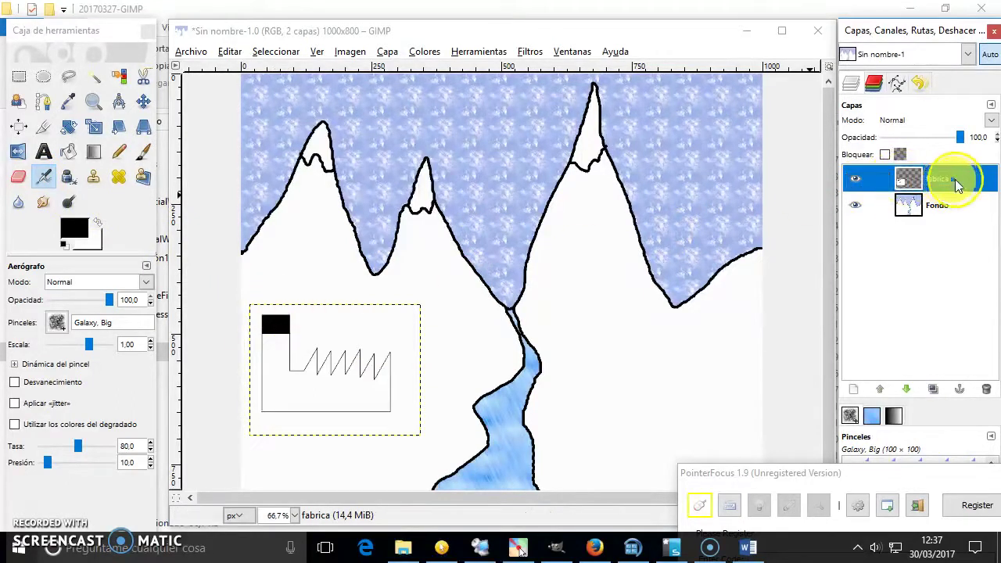
pyautogui.click(289, 299)
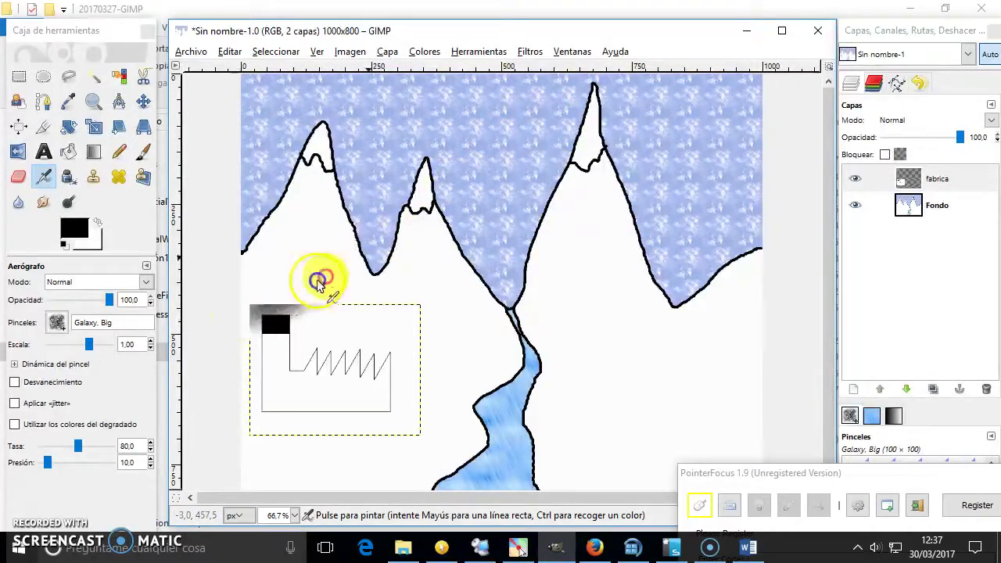
pyautogui.click(300, 318)
pyautogui.moveTo(328, 322); pyautogui.dragTo(438, 328)
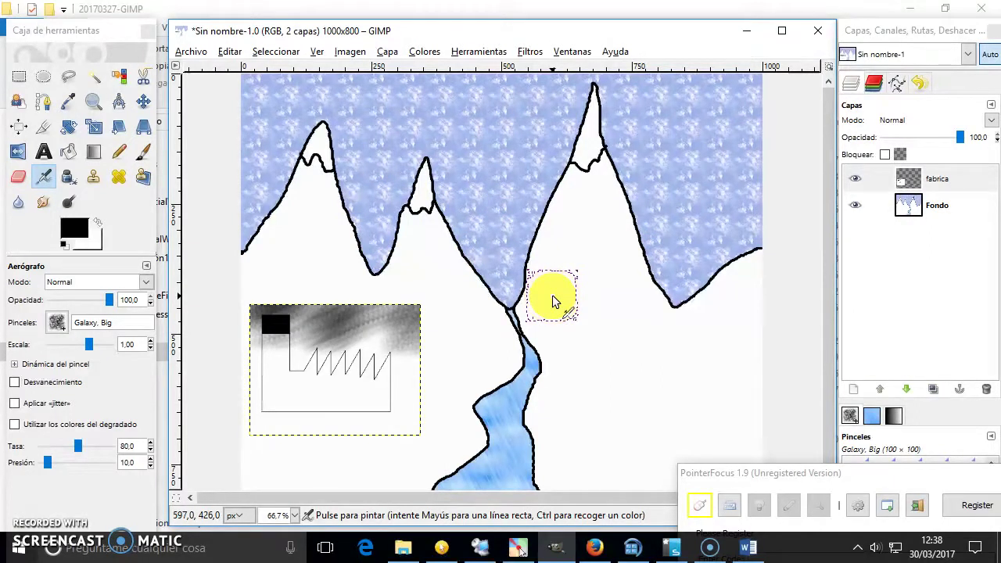
pyautogui.hotkey('ctrl', 'z')
pyautogui.hotkey('ctrl', 'z')
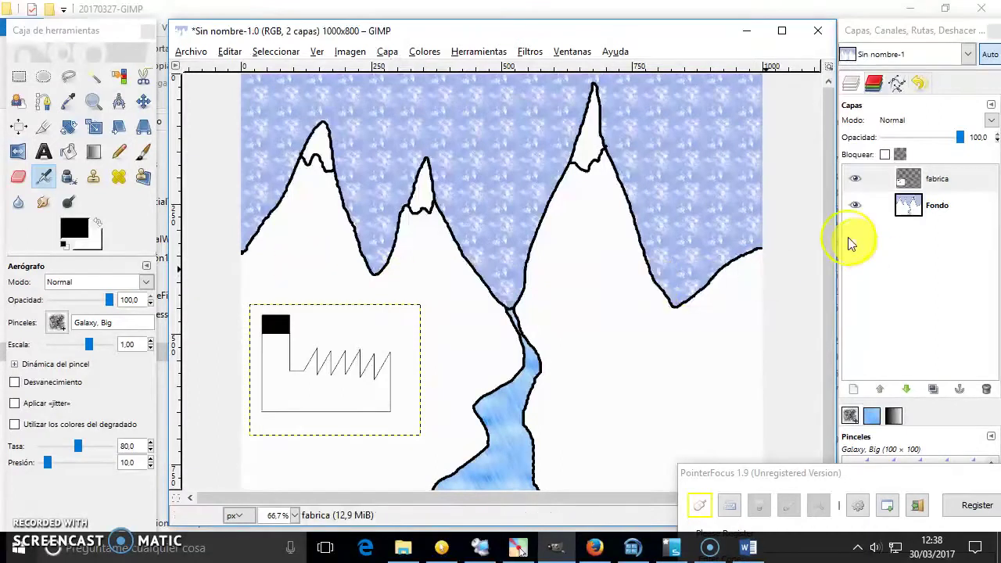
pyautogui.click(923, 205)
pyautogui.moveTo(331, 286)
pyautogui.mouseDown()
pyautogui.moveTo(271, 292)
pyautogui.moveTo(423, 229)
pyautogui.moveTo(286, 246)
pyautogui.moveTo(269, 335)
pyautogui.moveTo(297, 291)
pyautogui.mouseUp()
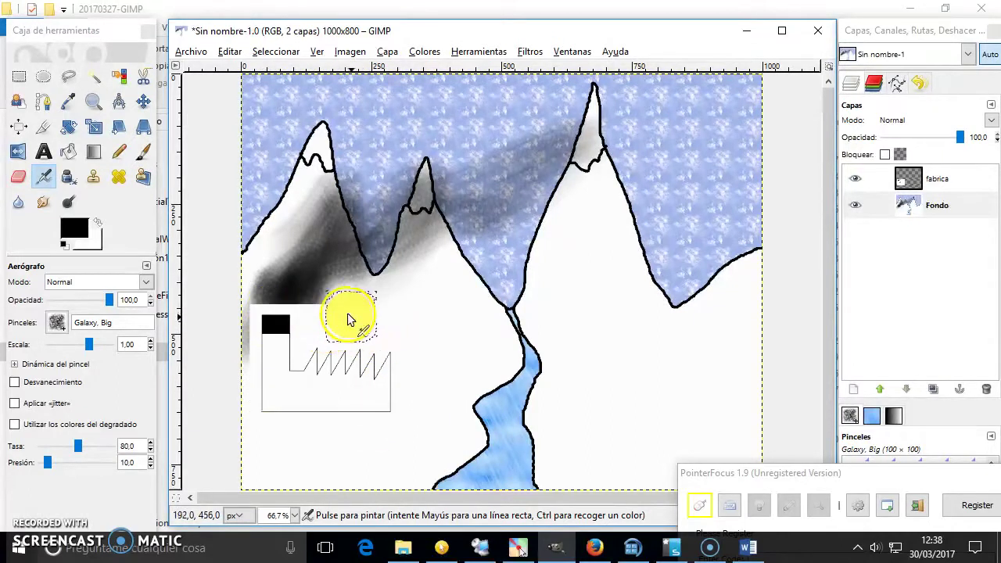
pyautogui.hotkey('ctrl', 'z')
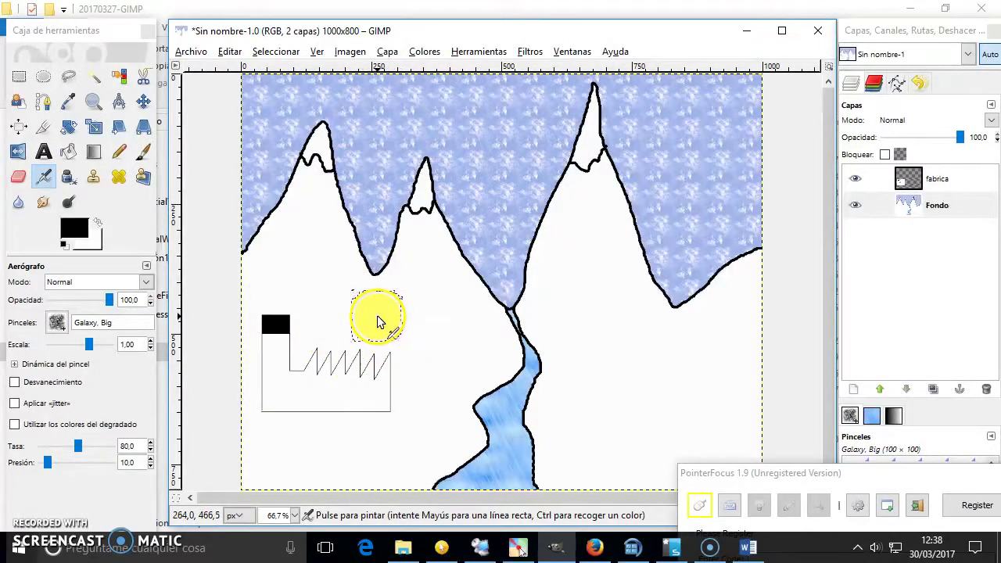
# Step: Resize fabrica to image size and airbrush a smoke plume from the chimney over the mountains
pyautogui.click(931, 178)
pyautogui.rightClick(934, 173)
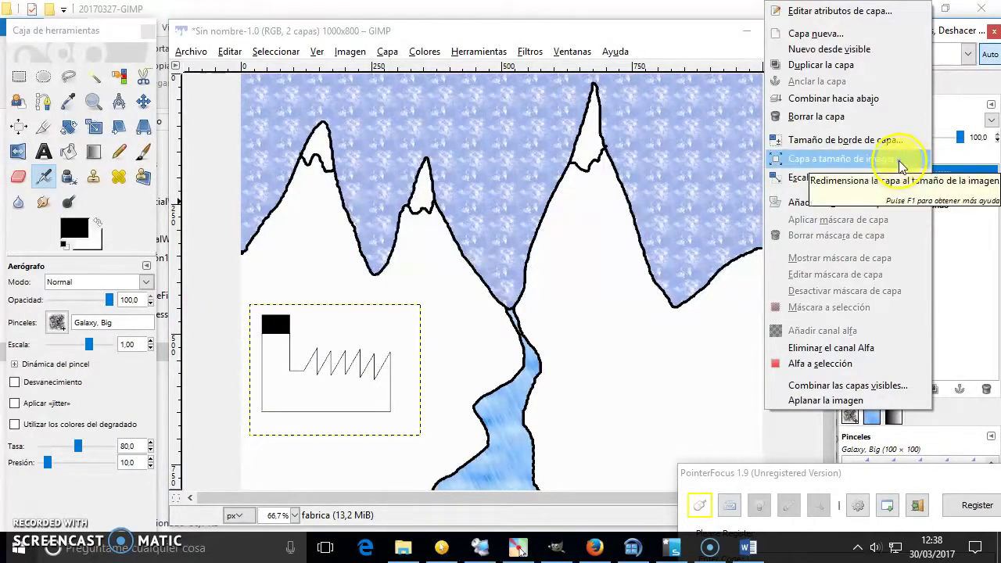
pyautogui.click(855, 162)
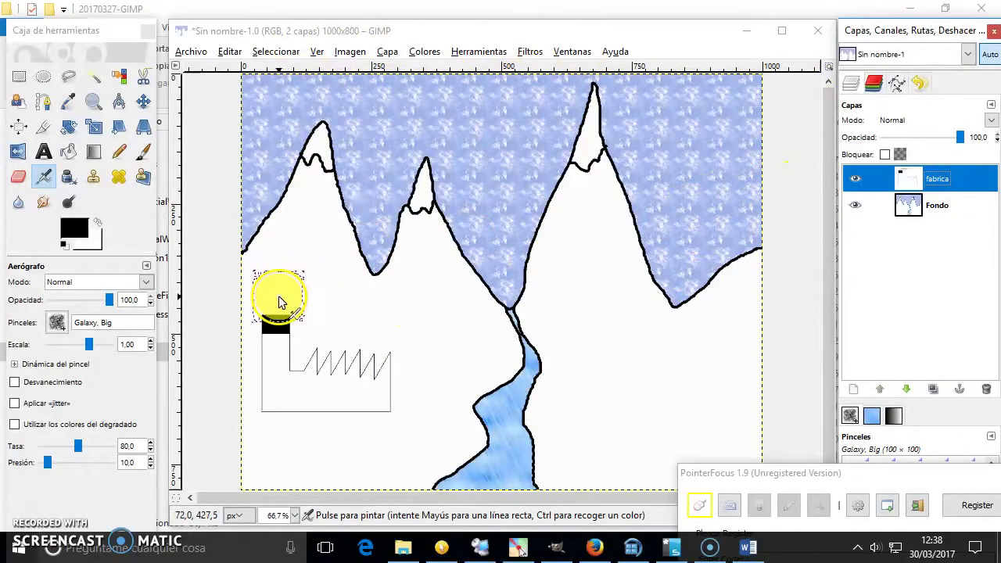
pyautogui.moveTo(275, 285)
pyautogui.mouseDown()
pyautogui.moveTo(413, 196)
pyautogui.moveTo(335, 230)
pyautogui.moveTo(508, 137)
pyautogui.moveTo(474, 146)
pyautogui.moveTo(474, 128)
pyautogui.moveTo(554, 123)
pyautogui.moveTo(477, 176)
pyautogui.moveTo(352, 233)
pyautogui.moveTo(286, 306)
pyautogui.moveTo(364, 183)
pyautogui.moveTo(425, 139)
pyautogui.moveTo(503, 89)
pyautogui.moveTo(542, 83)
pyautogui.moveTo(458, 116)
pyautogui.moveTo(324, 217)
pyautogui.moveTo(362, 230)
pyautogui.moveTo(277, 308)
pyautogui.moveTo(339, 187)
pyautogui.moveTo(469, 83)
pyautogui.moveTo(476, 119)
pyautogui.moveTo(579, 97)
pyautogui.mouseUp()
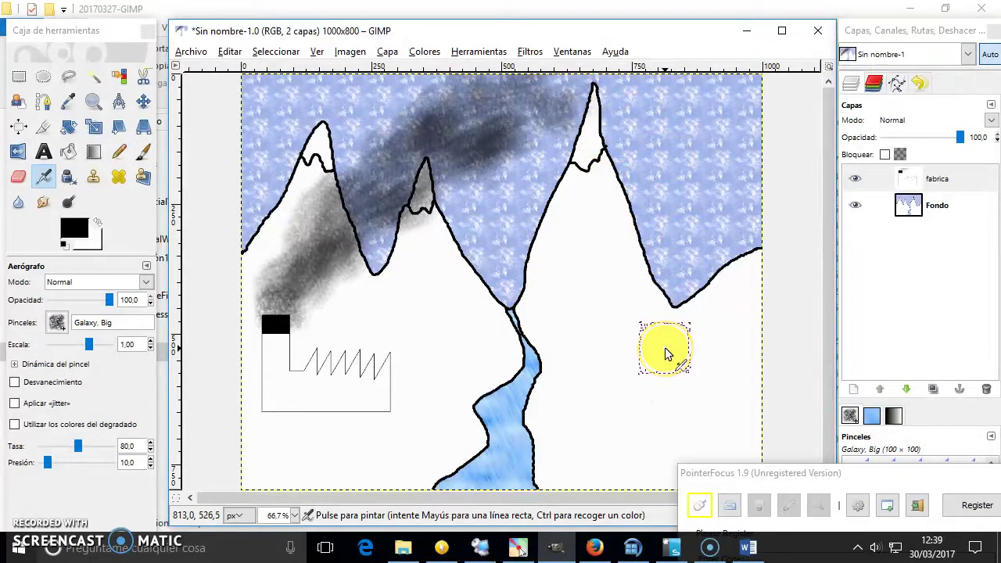
# Step: Set Bucket Fill on the Fondo layer to use the foreground colour instead of a pattern
pyautogui.click(923, 204)
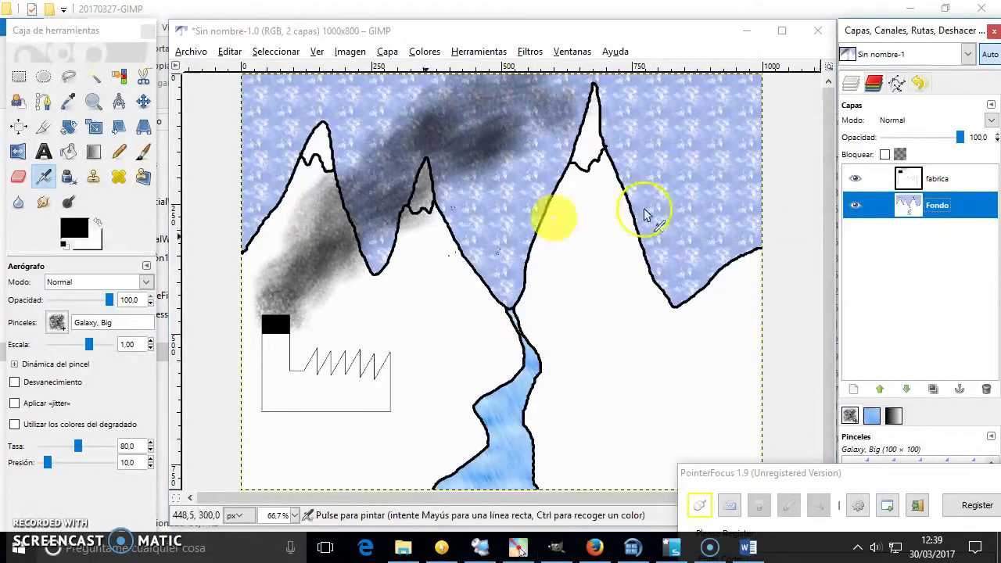
pyautogui.click(70, 153)
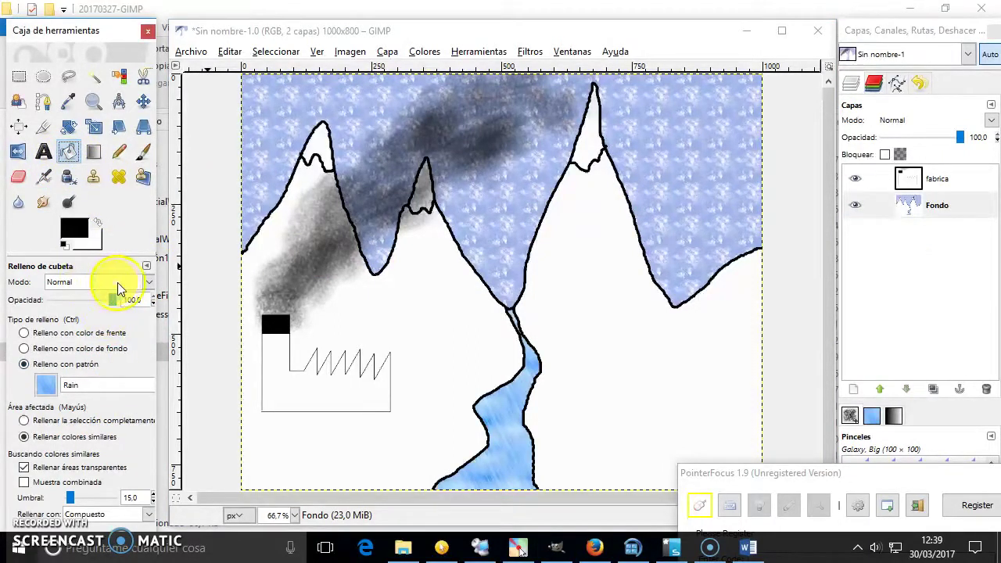
pyautogui.click(47, 384)
pyautogui.click(20, 326)
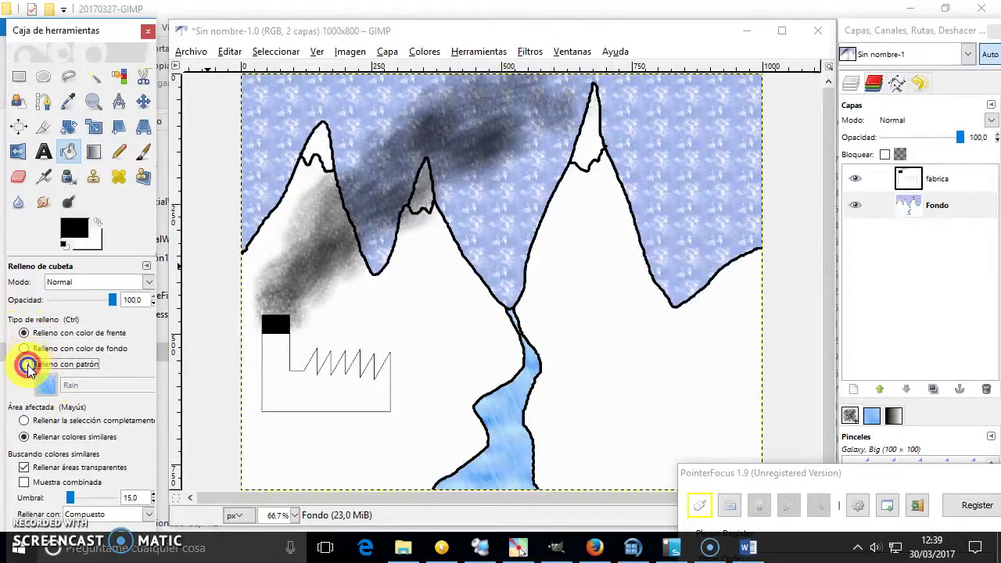
pyautogui.click(50, 384)
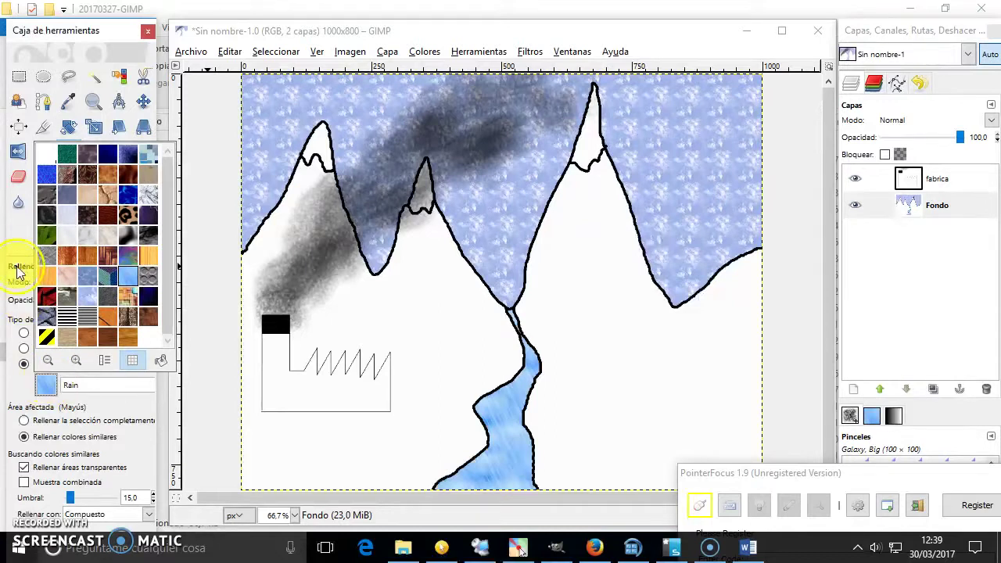
pyautogui.click(19, 328)
pyautogui.click(52, 334)
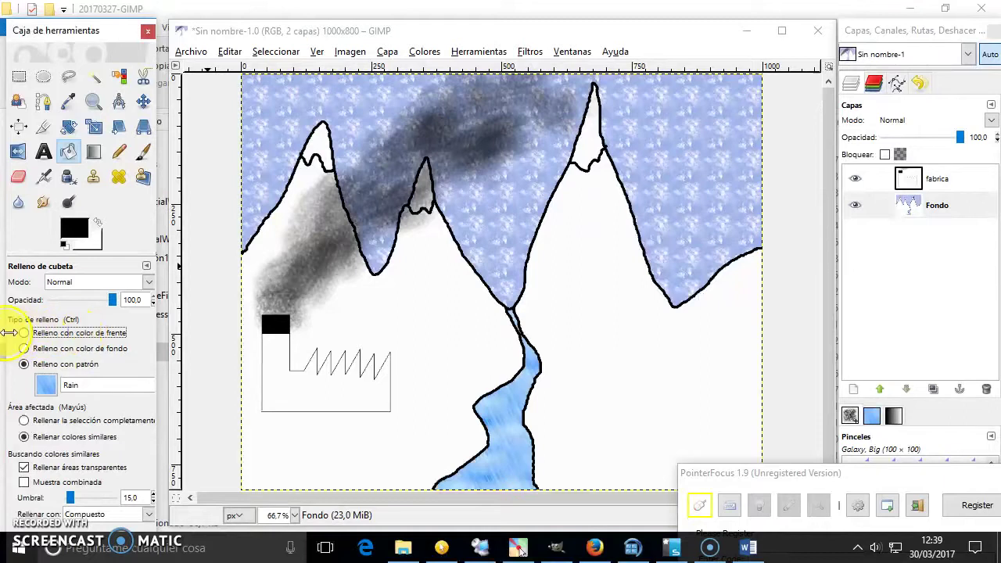
pyautogui.click(23, 333)
# Step: Set the foreground colour to medium green 3b943b
pyautogui.click(72, 226)
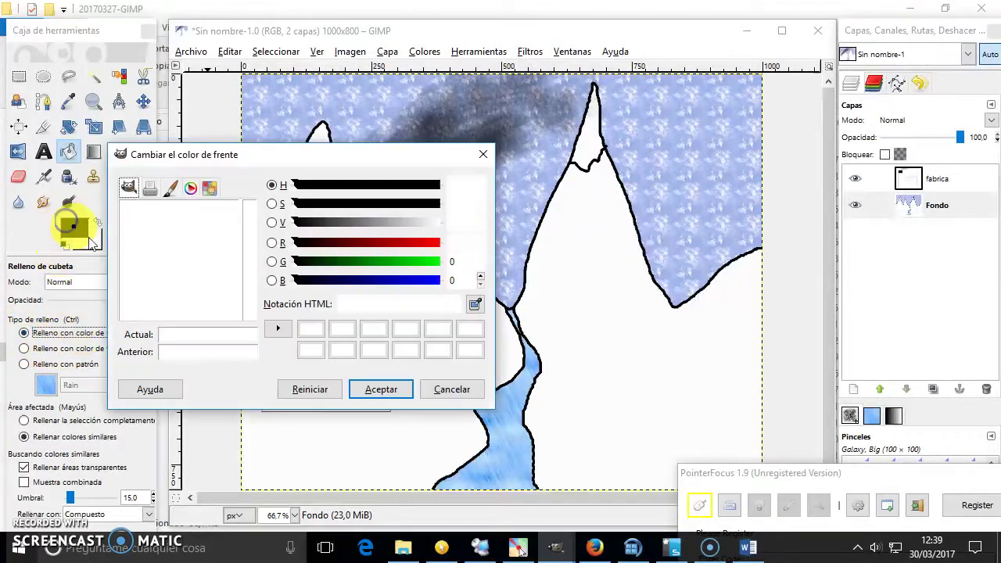
pyautogui.click(249, 258)
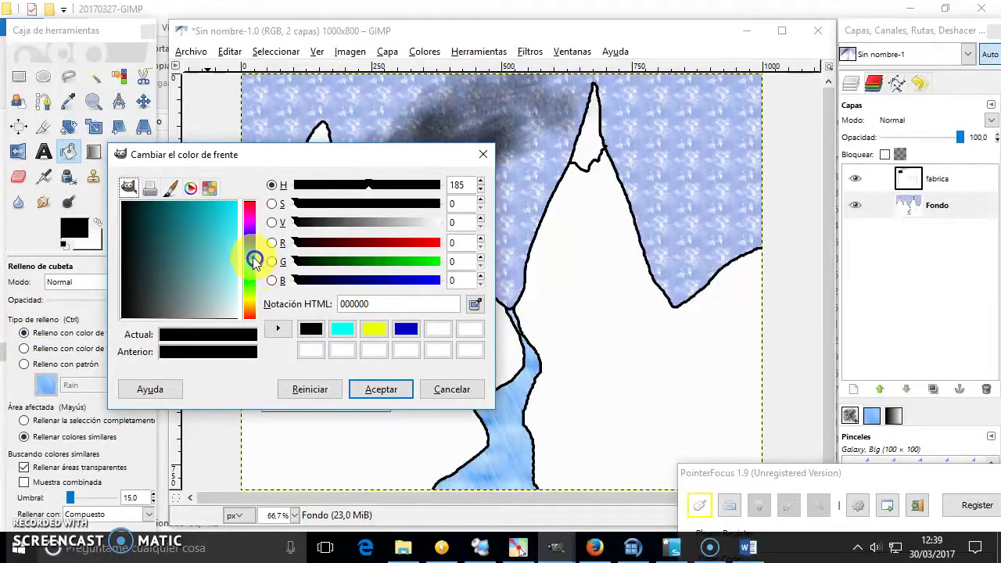
pyautogui.click(351, 261)
pyautogui.moveTo(179, 261)
pyautogui.mouseDown()
pyautogui.moveTo(196, 234)
pyautogui.moveTo(183, 214)
pyautogui.moveTo(174, 224)
pyautogui.moveTo(188, 248)
pyautogui.mouseUp()
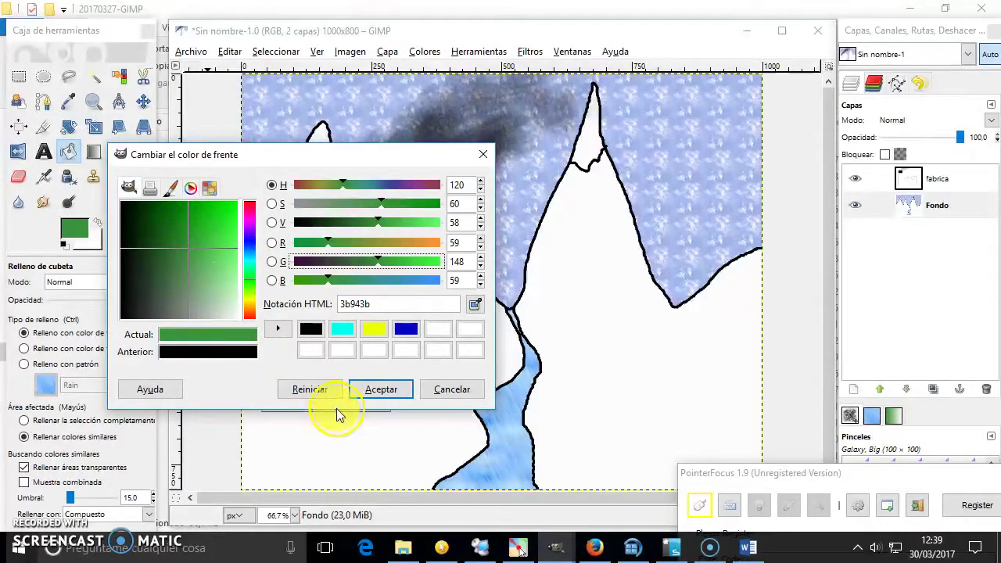
pyautogui.click(368, 391)
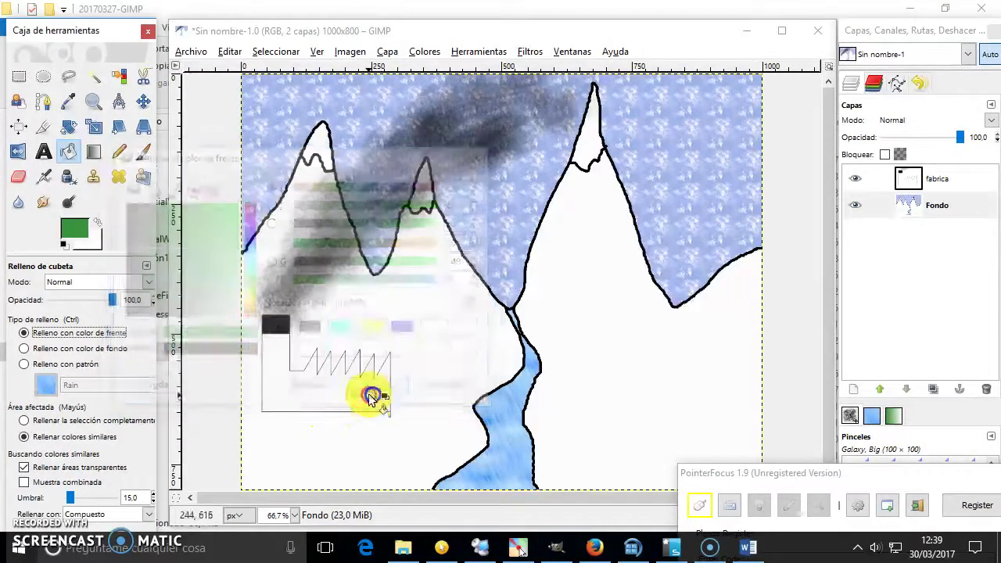
# Step: Bucket-fill the left and right white mountain areas with green
pyautogui.click(318, 449)
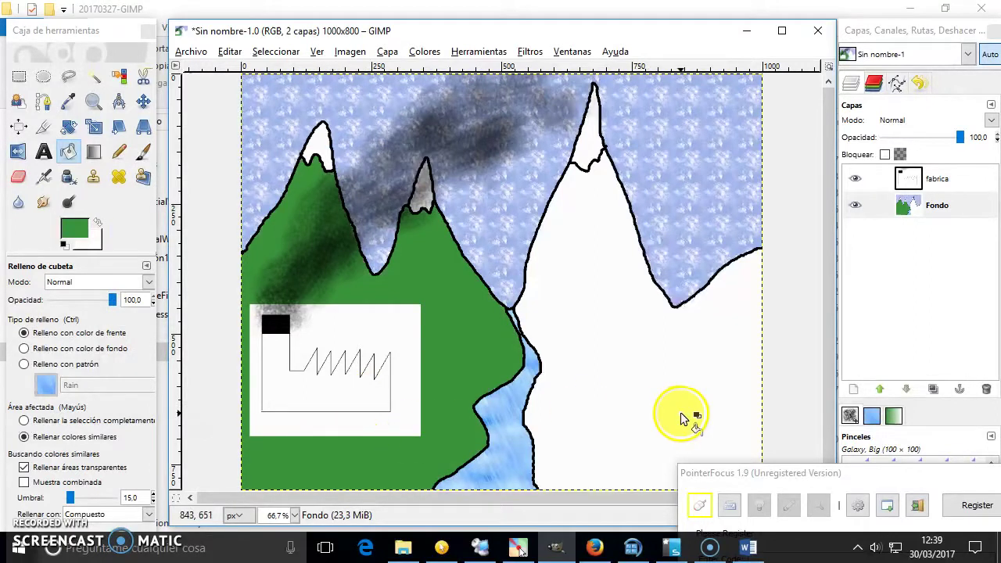
pyautogui.click(625, 391)
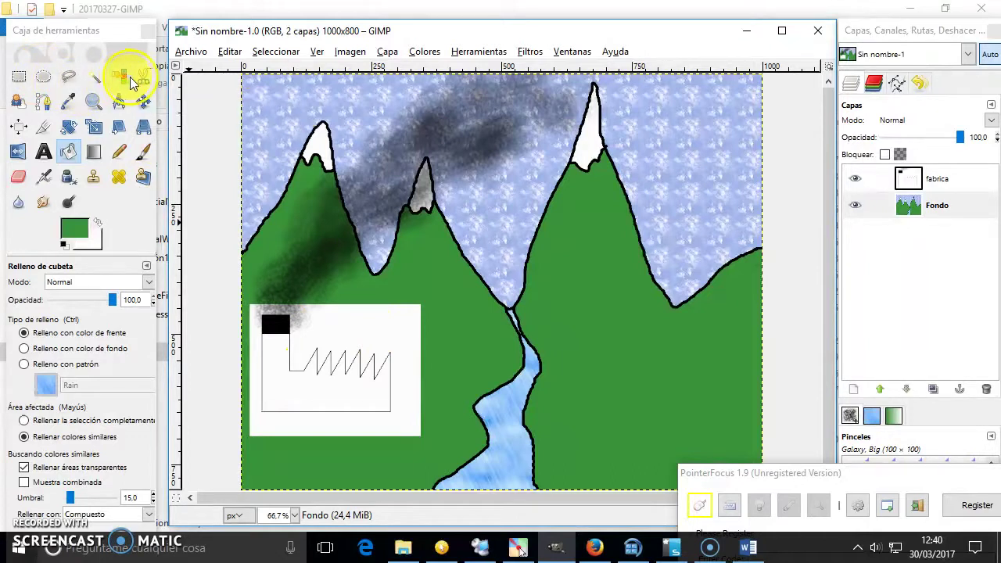
# Step: Fuzzy-select and delete the fabrica layer's white box, then undo back to the white mountains
pyautogui.click(92, 80)
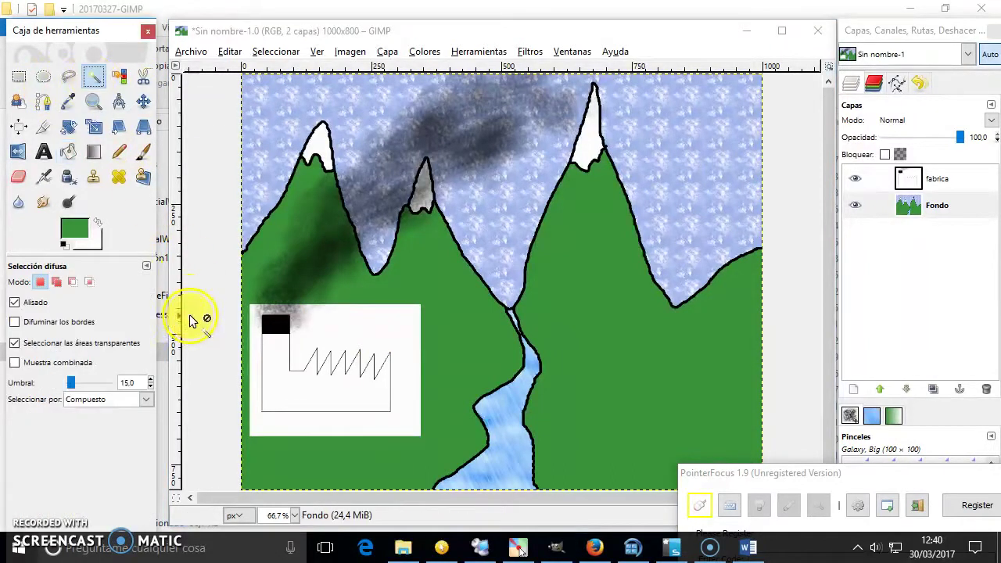
pyautogui.click(247, 352)
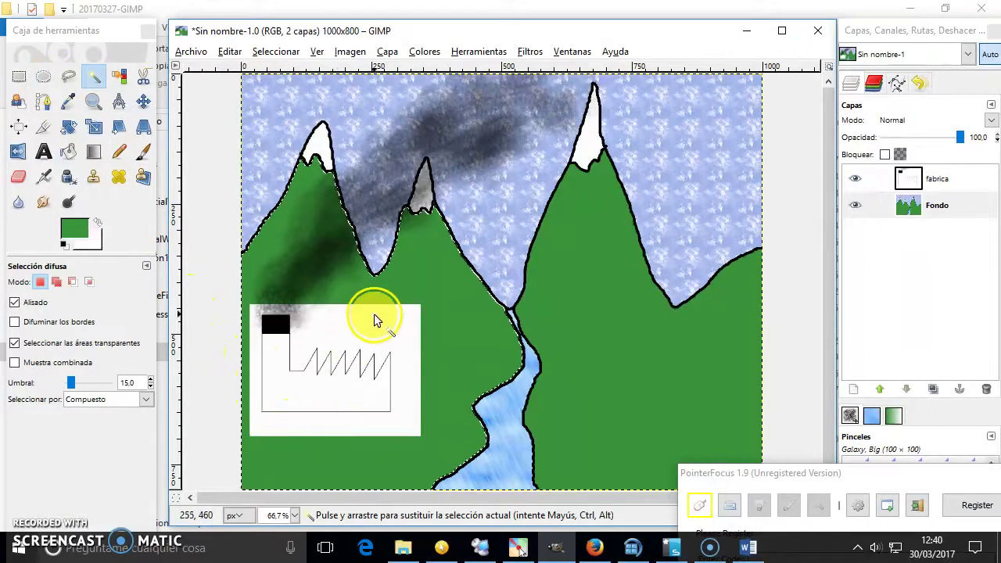
pyautogui.click(954, 180)
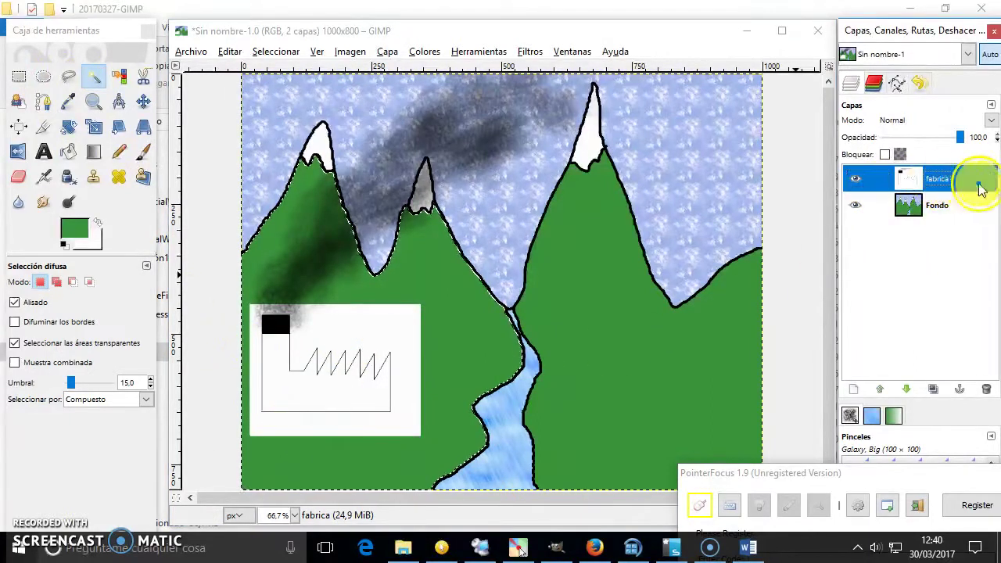
pyautogui.click(398, 356)
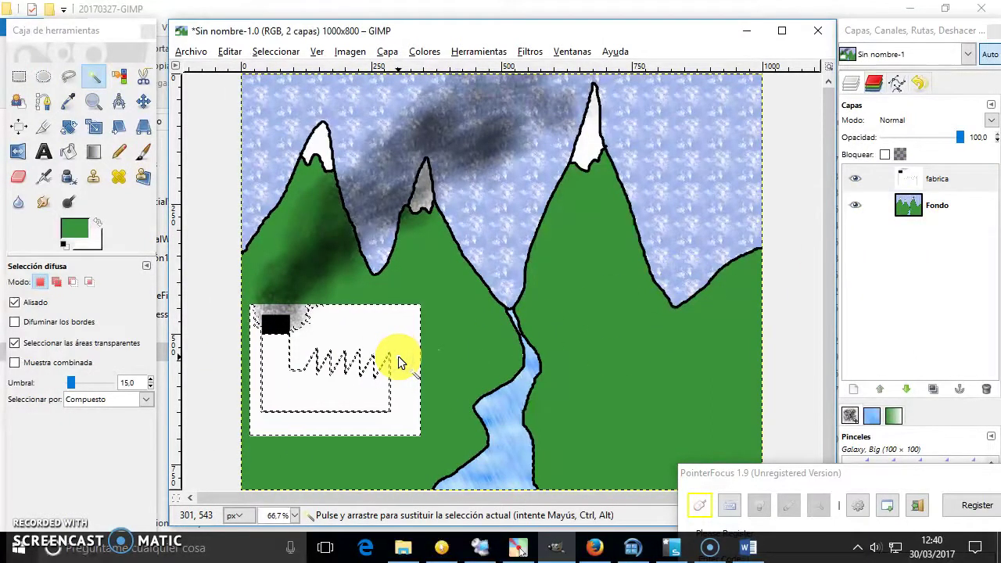
pyautogui.press('Delete')
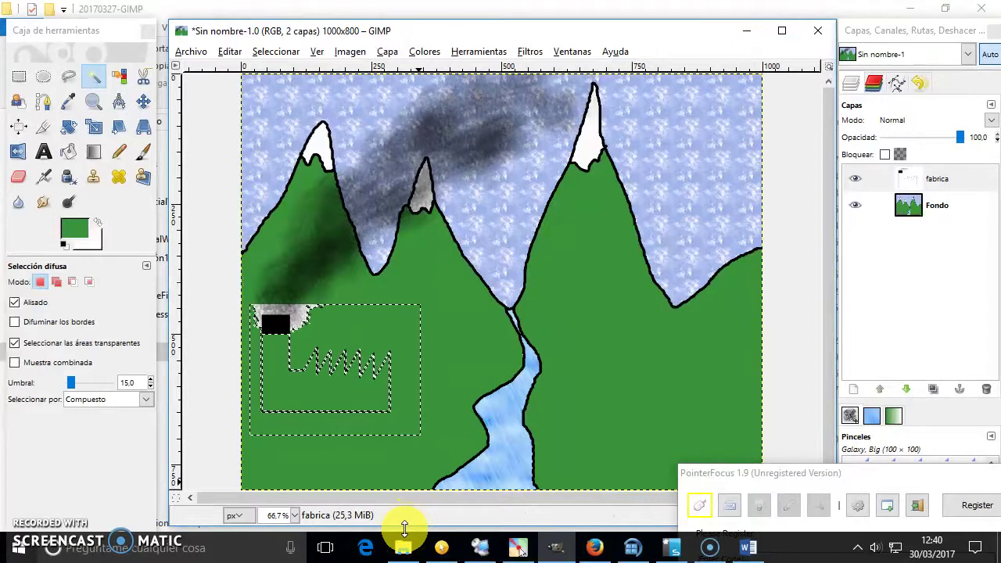
pyautogui.press('ctrl')
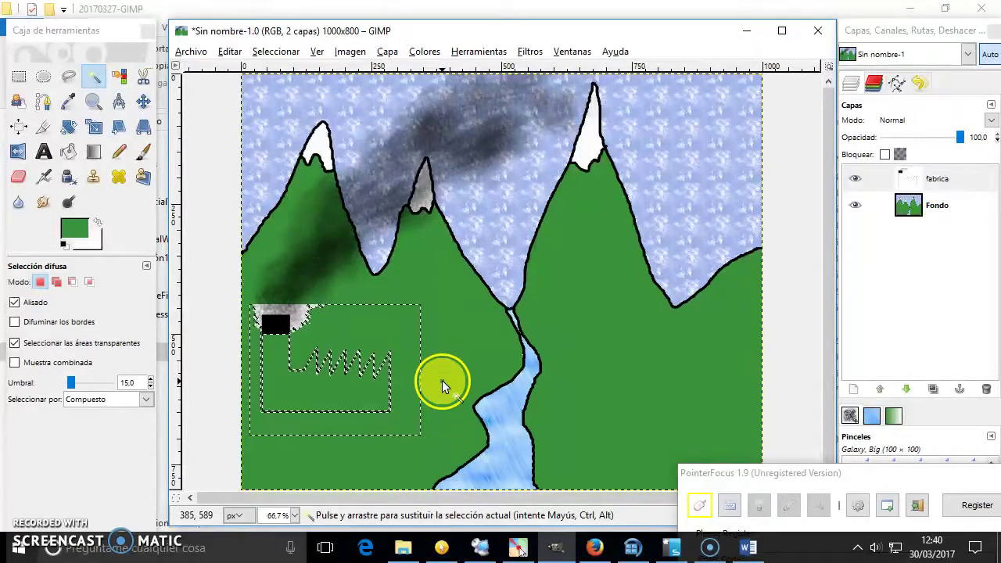
pyautogui.press('Delete')
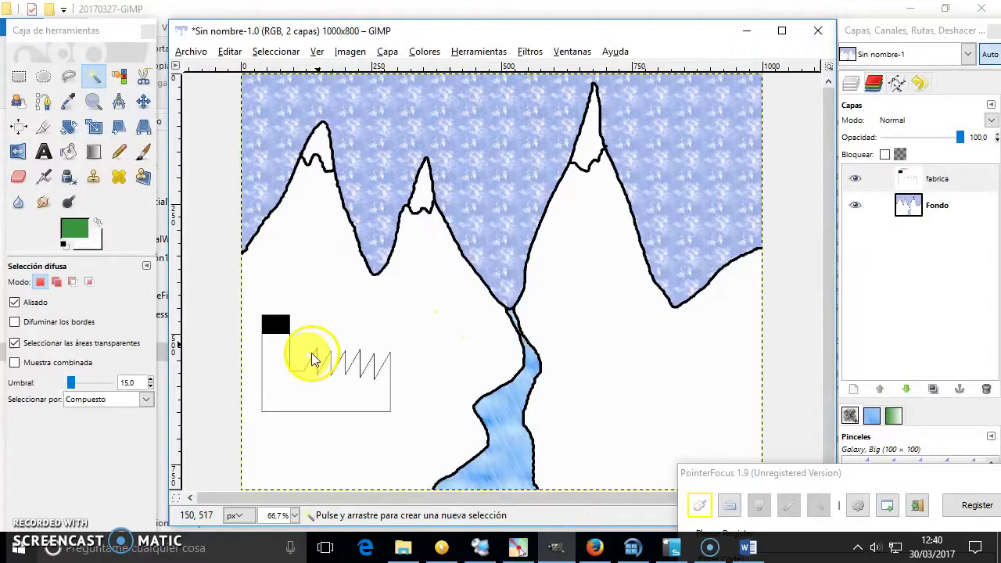
# Step: On the fabrica layer, fuzzy-select the factory and subtract the outer box from the selection
pyautogui.click(919, 178)
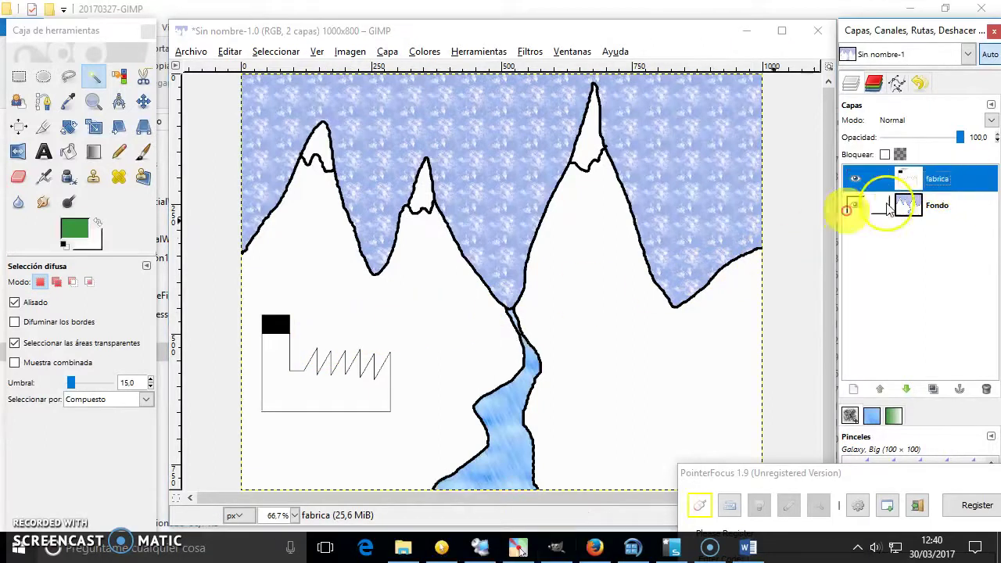
pyautogui.click(312, 331)
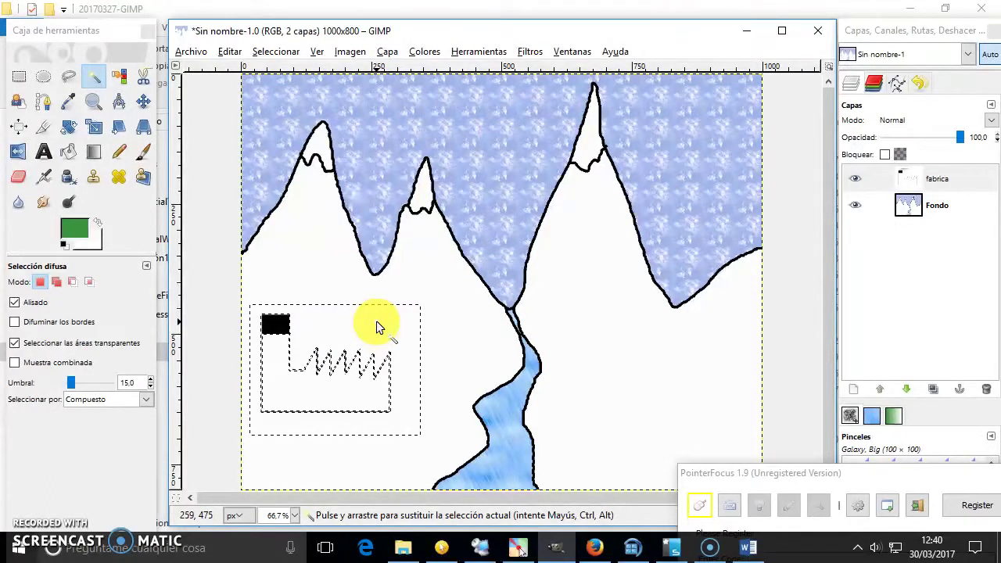
pyautogui.click(376, 322)
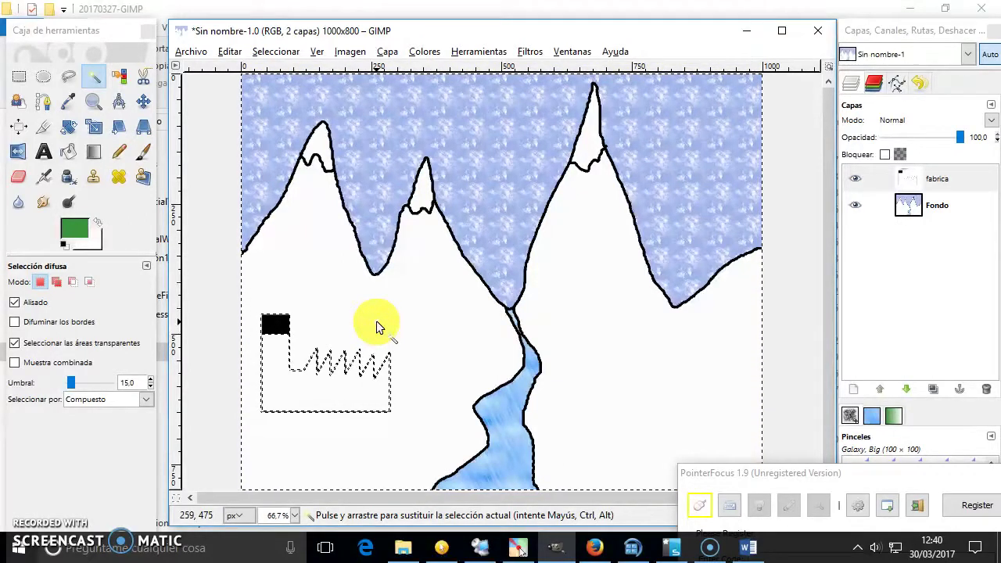
pyautogui.click(930, 179)
# Step: Set Bucket Fill to pattern fill with the Leather pattern
pyautogui.click(336, 332)
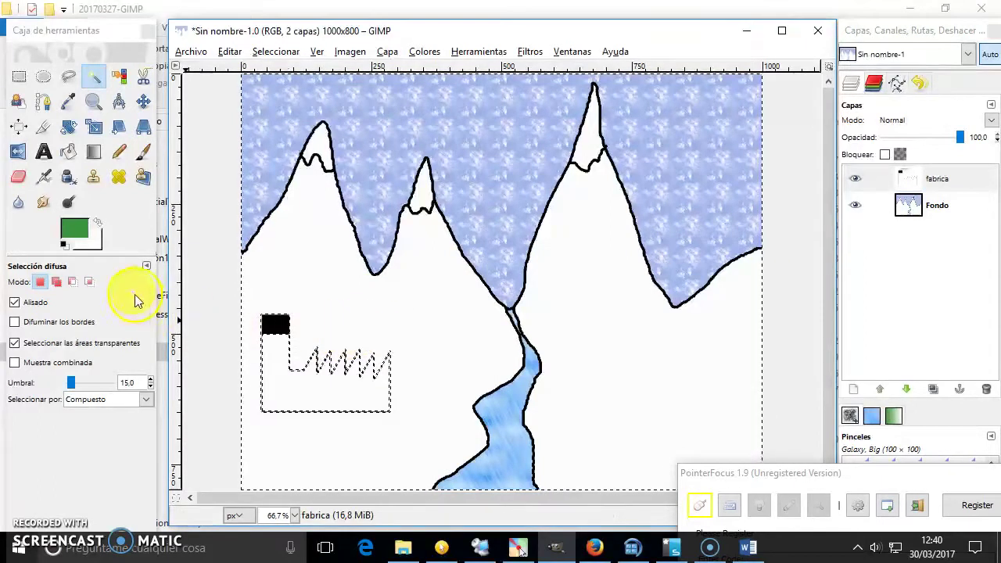
pyautogui.click(68, 151)
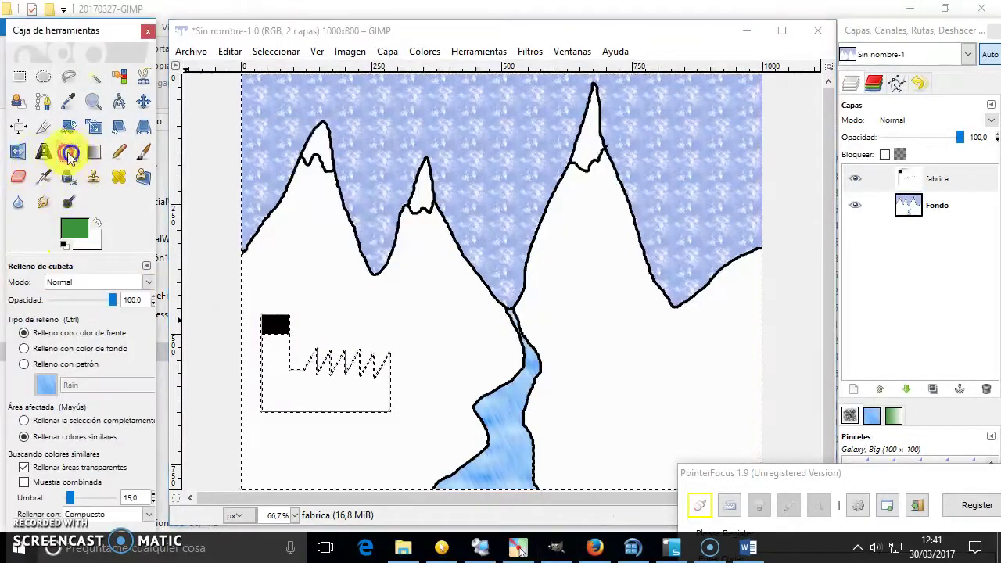
pyautogui.click(25, 364)
pyautogui.click(46, 385)
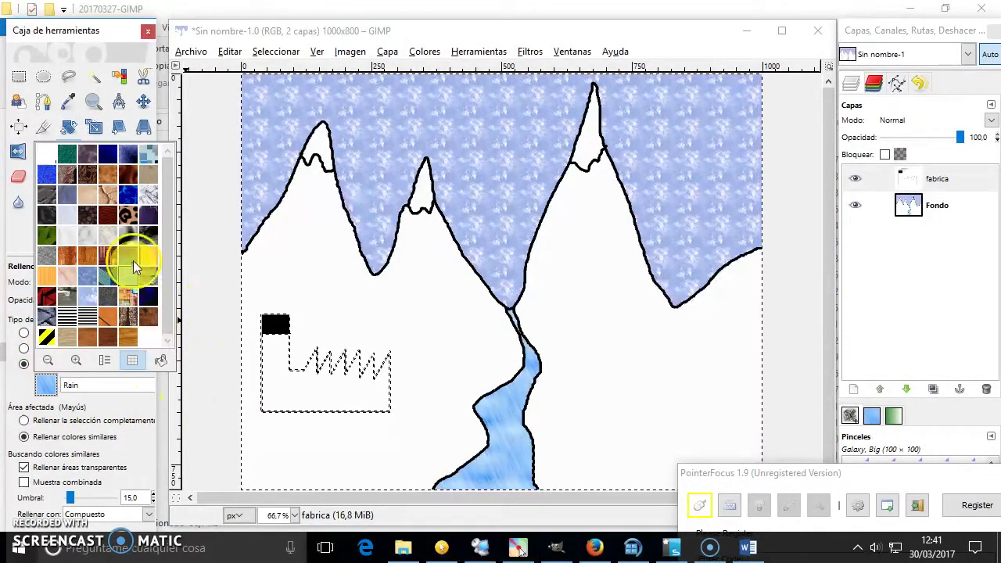
pyautogui.click(107, 215)
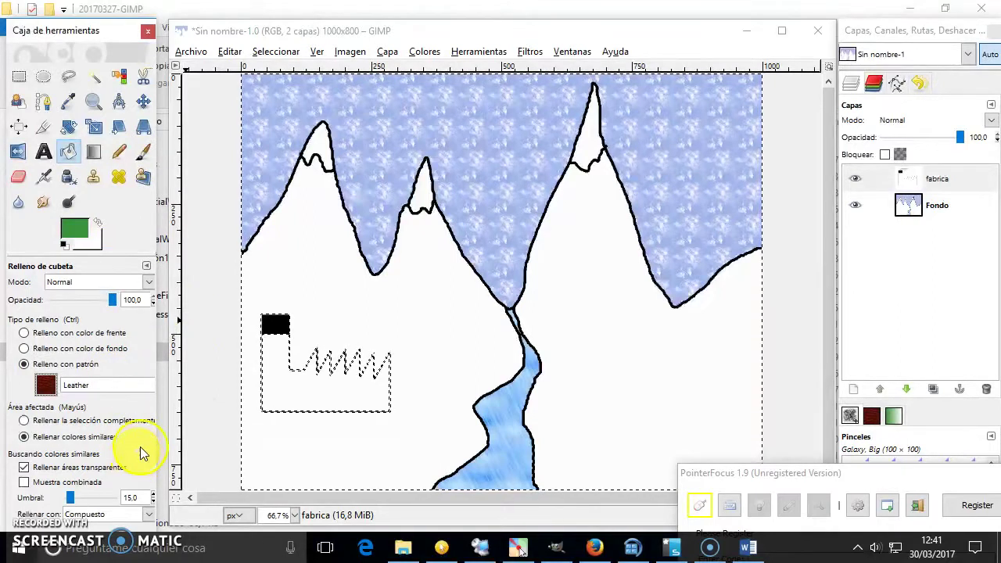
# Step: Try Leather fills on the factory, undoing each fill that covers the whole canvas
pyautogui.click(298, 396)
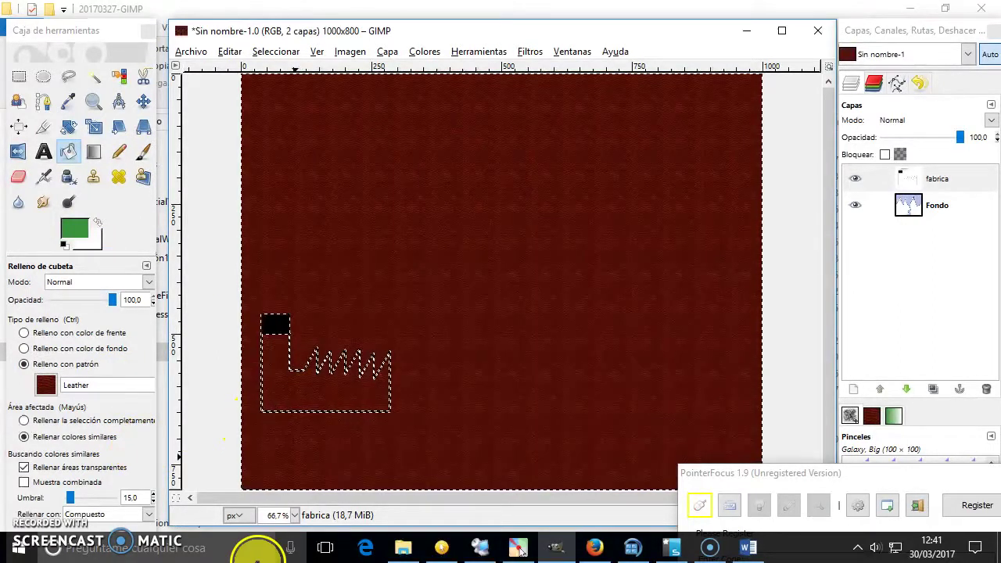
pyautogui.hotkey('ctrl', 'z')
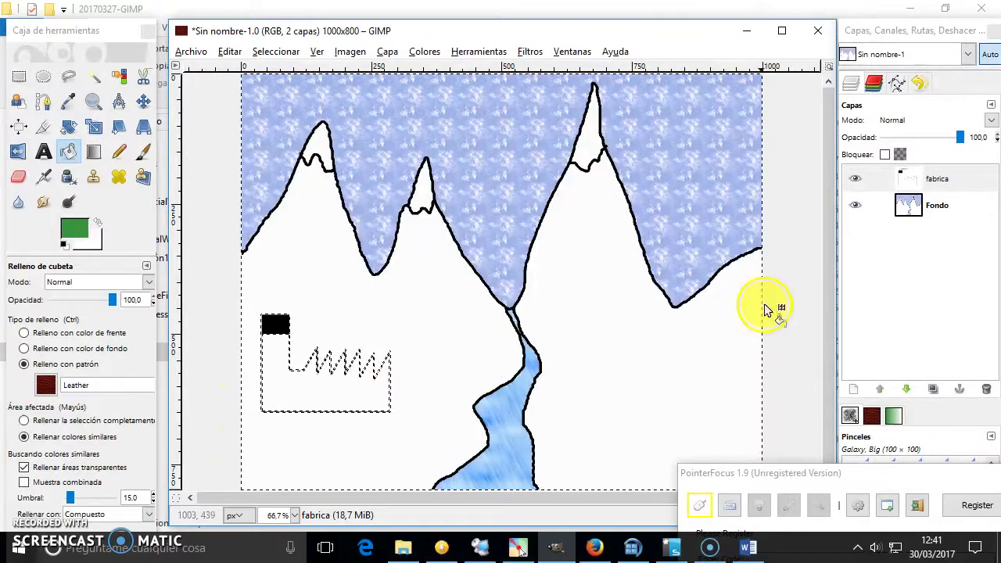
pyautogui.click(952, 179)
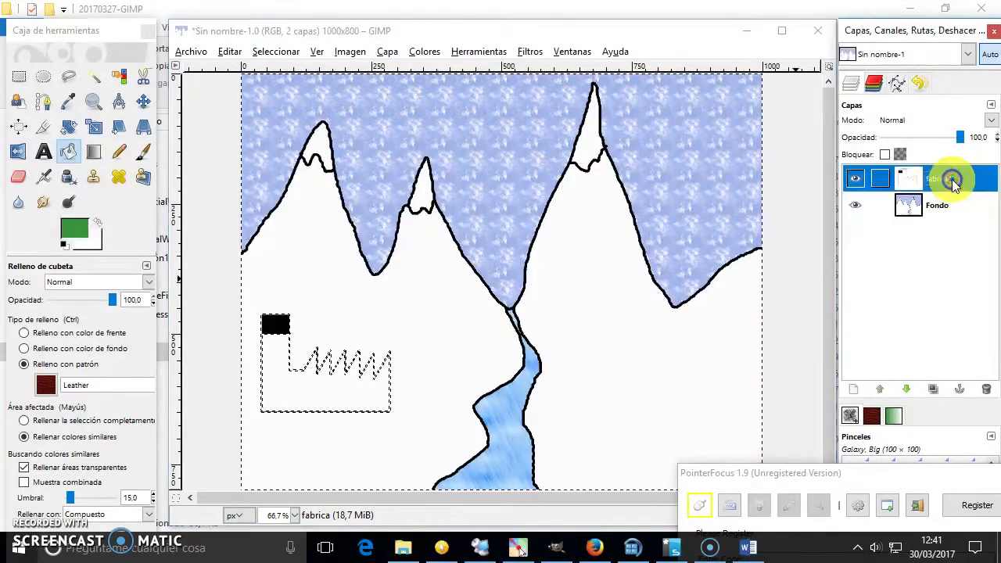
pyautogui.click(277, 383)
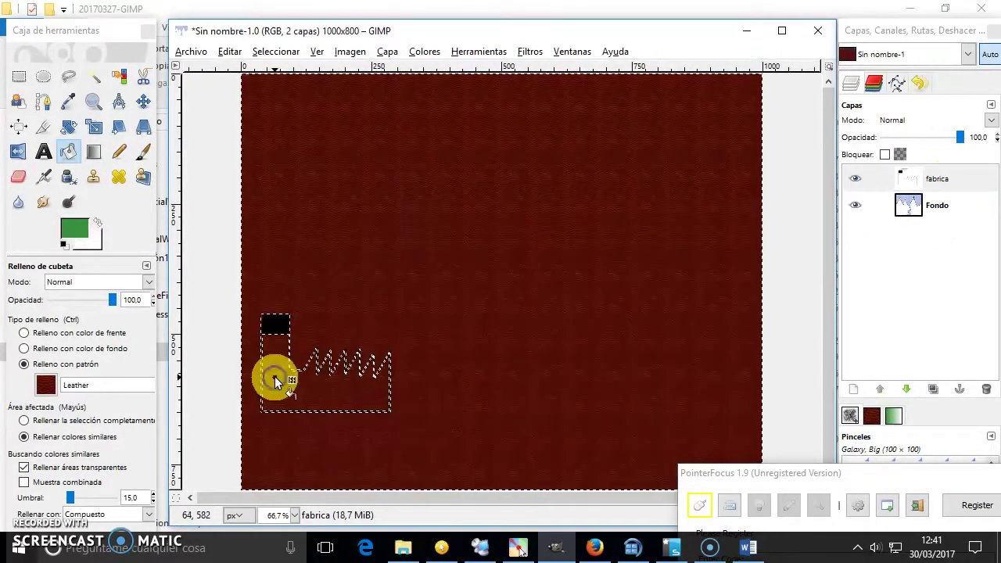
pyautogui.hotkey('ctrl', 'z')
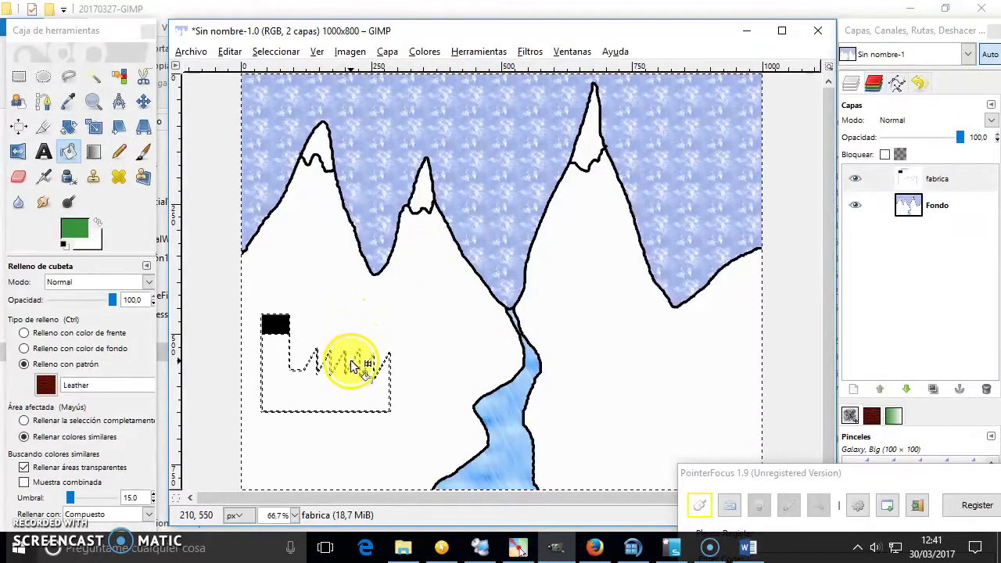
pyautogui.click(94, 76)
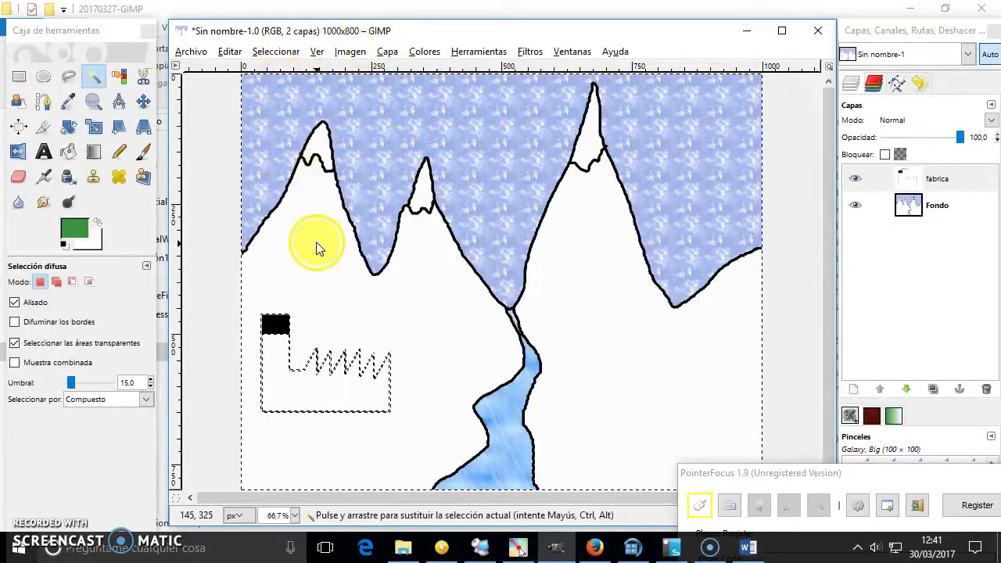
pyautogui.click(26, 76)
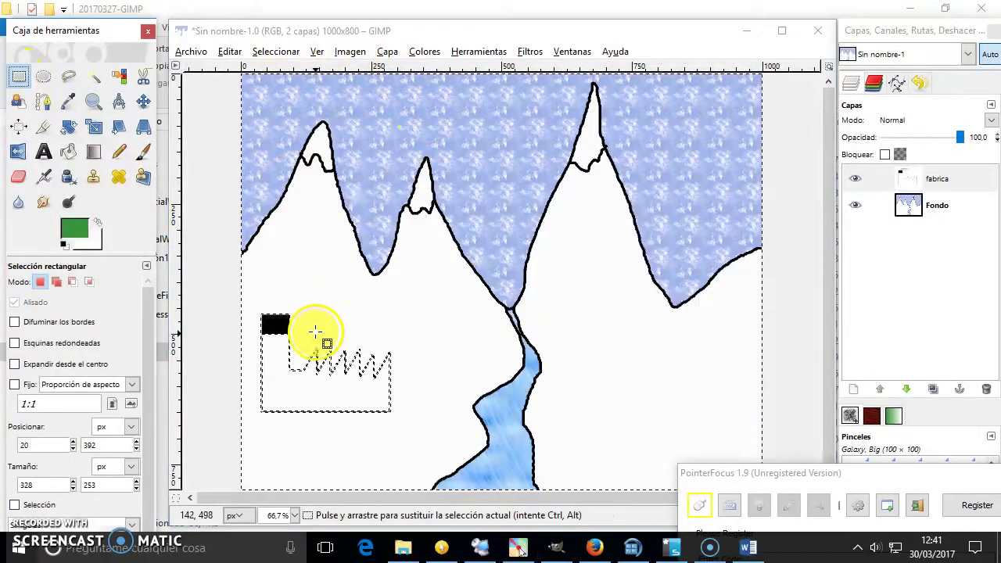
pyautogui.moveTo(314, 333); pyautogui.dragTo(202, 258)
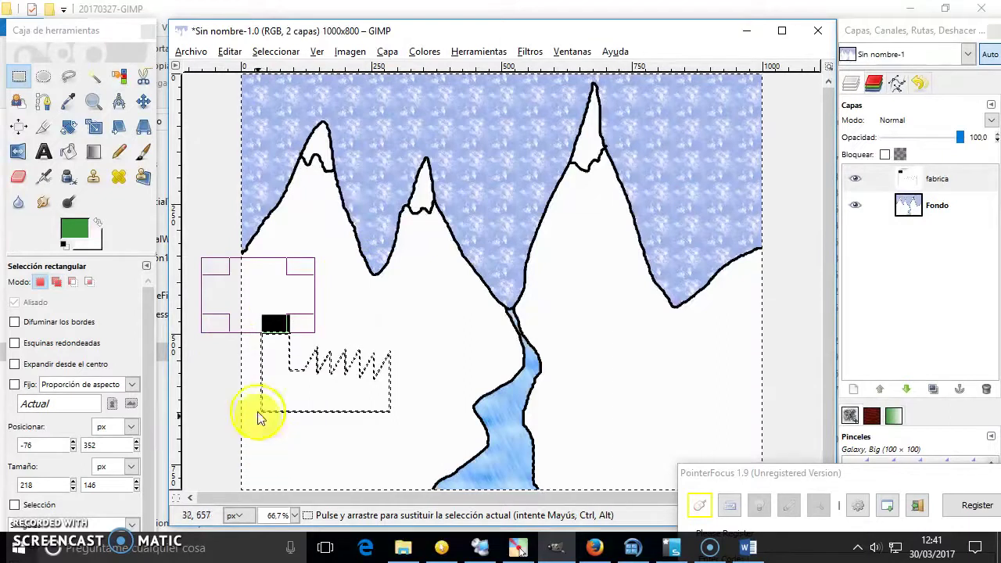
pyautogui.moveTo(361, 328); pyautogui.dragTo(247, 286)
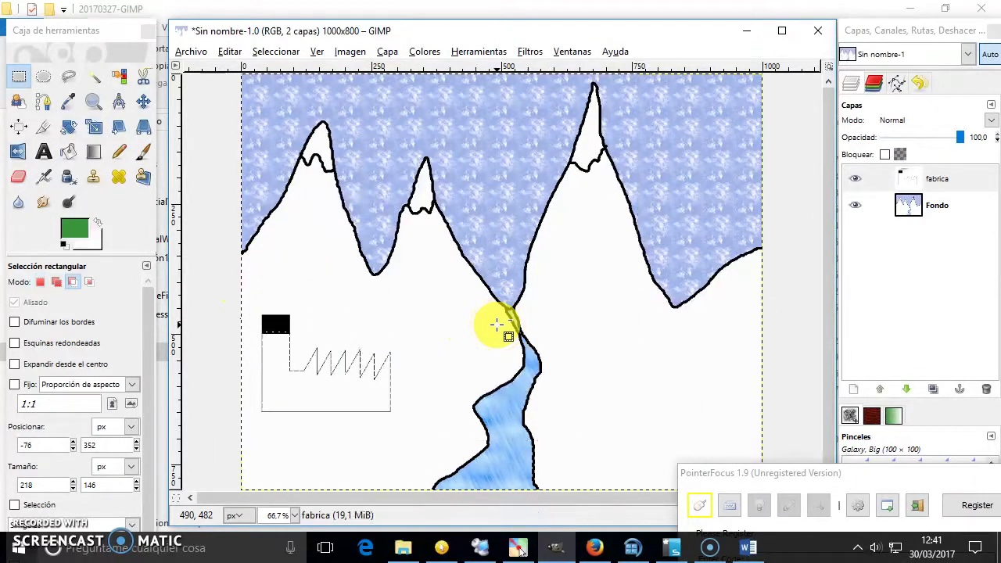
pyautogui.click(276, 51)
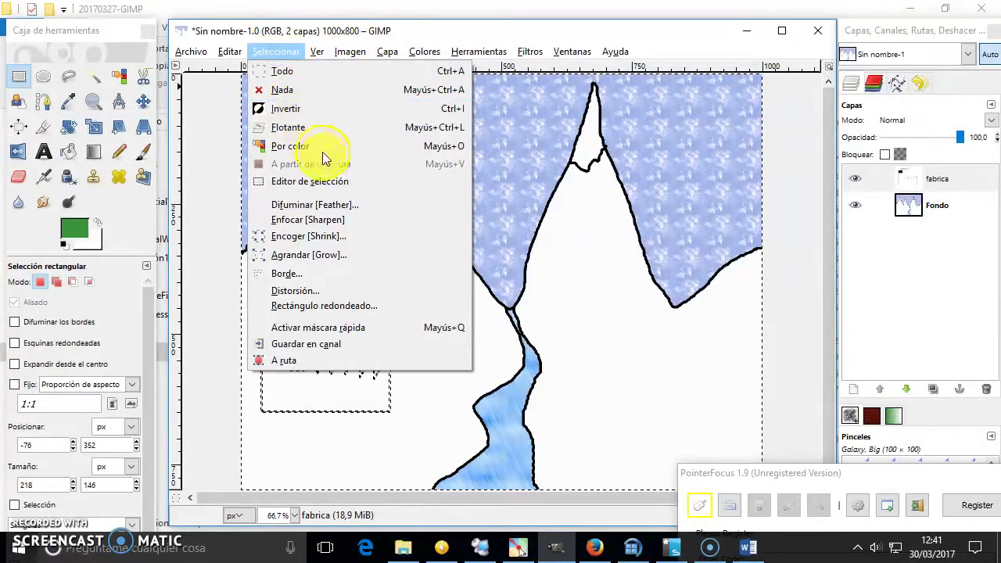
pyautogui.click(348, 113)
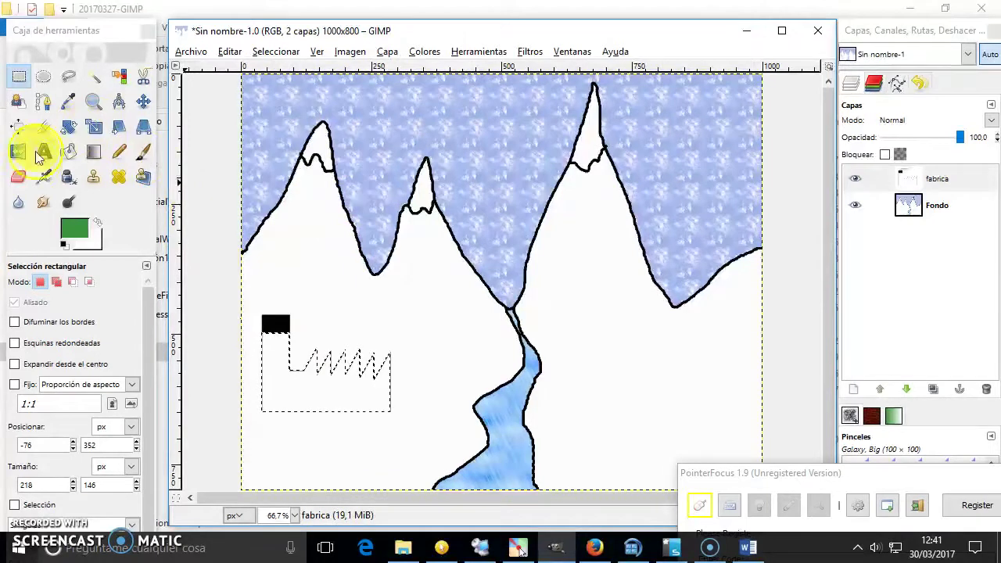
pyautogui.click(68, 151)
pyautogui.click(280, 378)
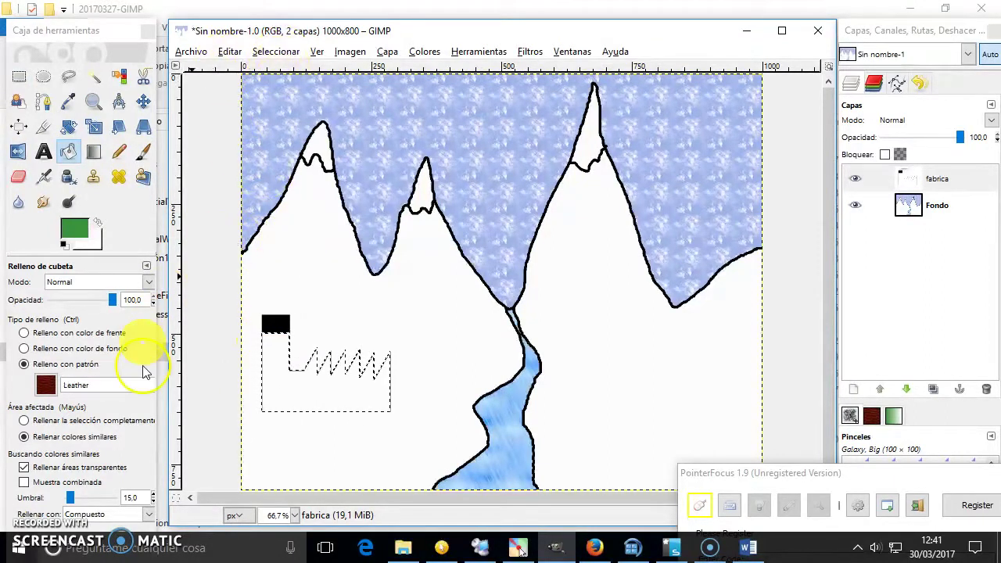
# Step: Activate the fabrica layer and clear the selection around the factory outline
pyautogui.press('2')
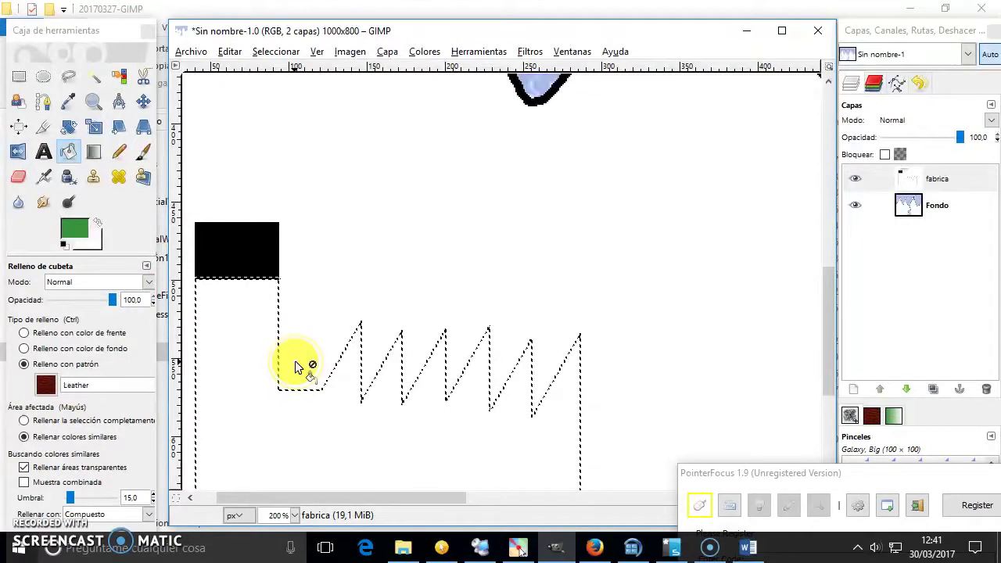
pyautogui.press('-')
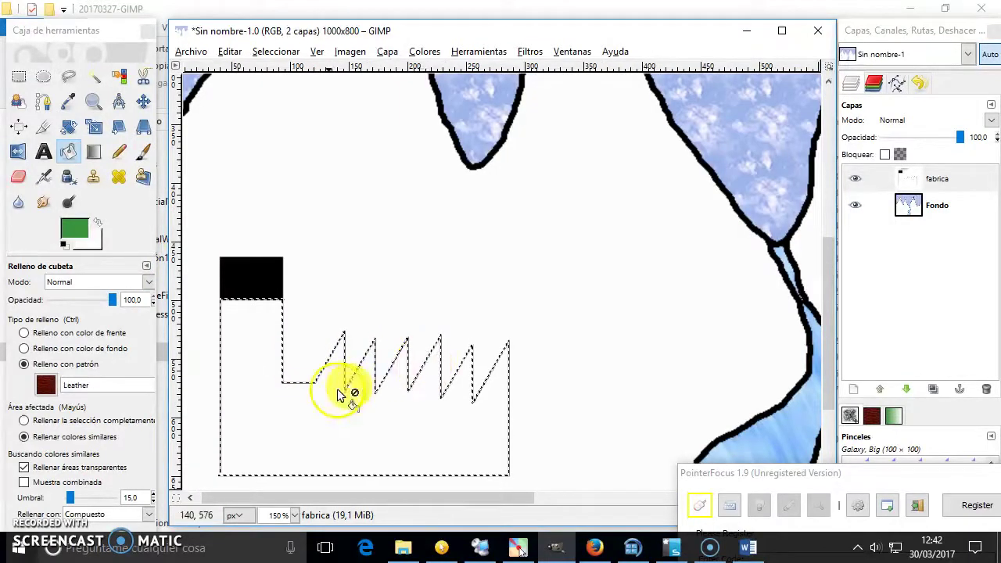
pyautogui.click(915, 181)
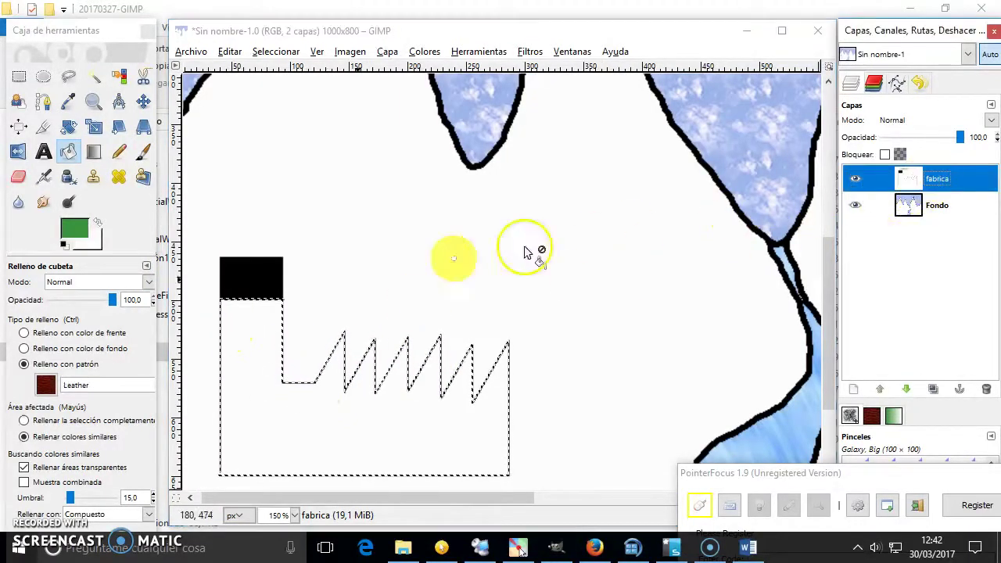
pyautogui.click(249, 334)
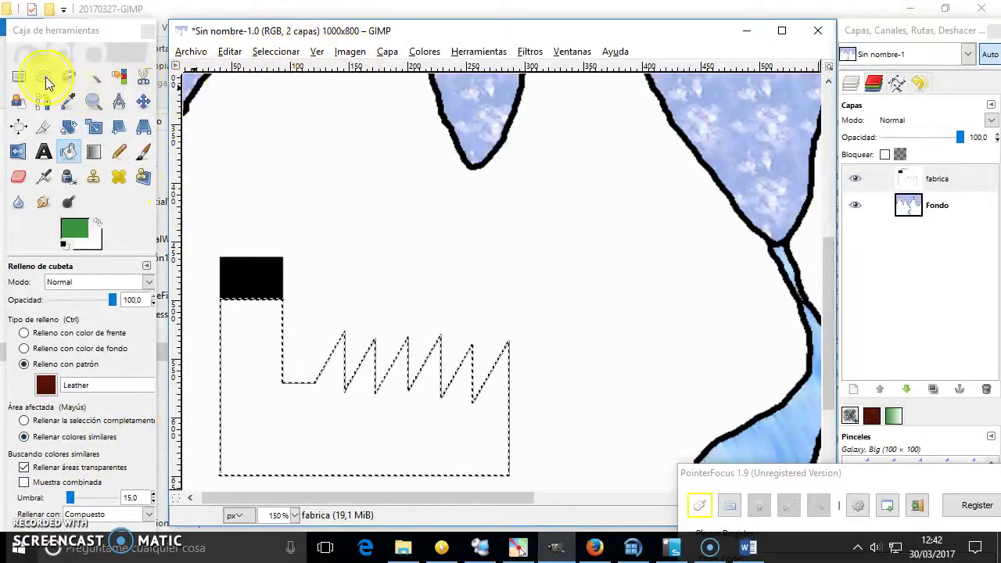
pyautogui.click(19, 77)
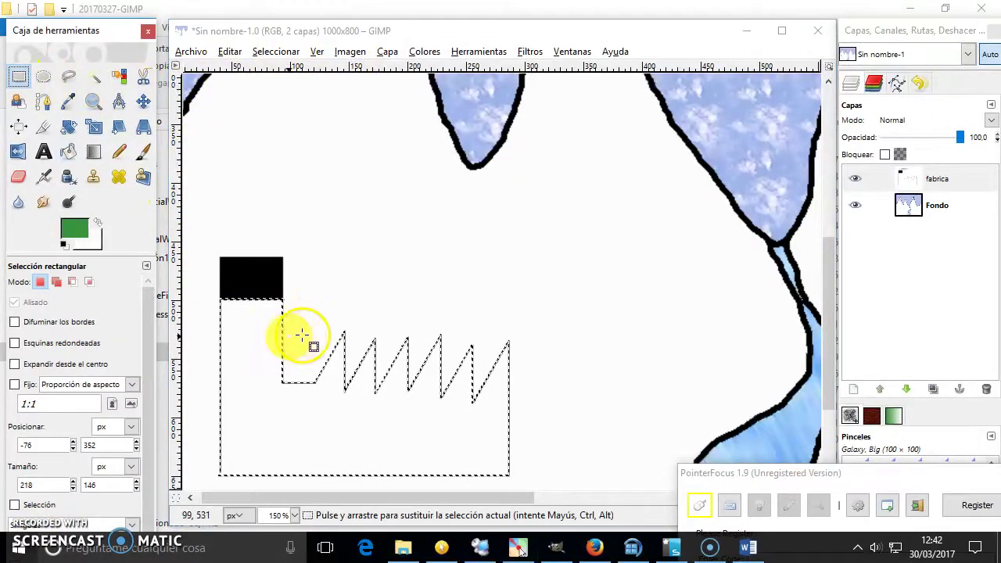
pyautogui.click(233, 321)
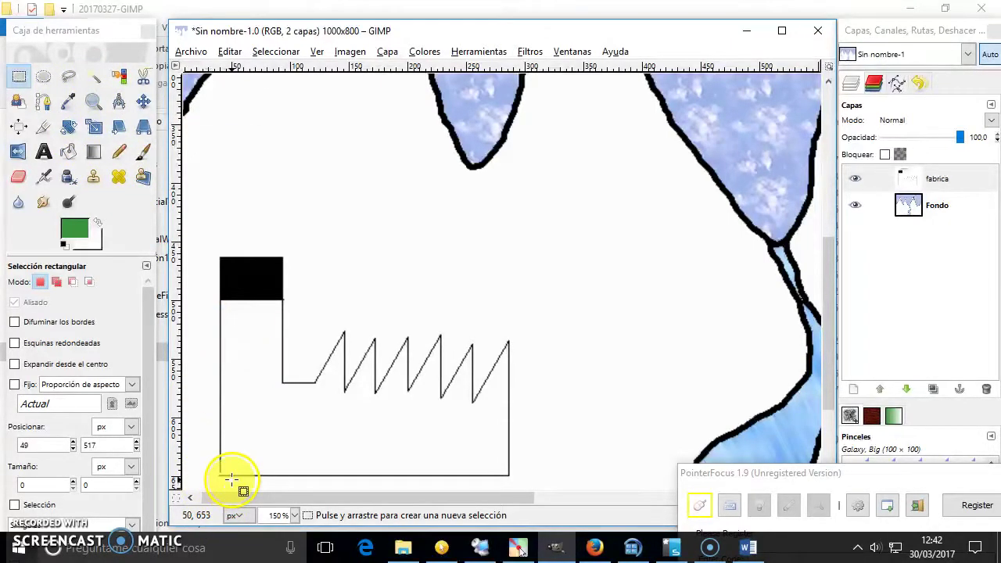
# Step: Zoom to 400% and set up the Pencil with the Circle (01) brush
pyautogui.scroll(2, 227, 473)
pyautogui.scroll(1, 231, 476)
pyautogui.moveTo(329, 501); pyautogui.dragTo(312, 496)
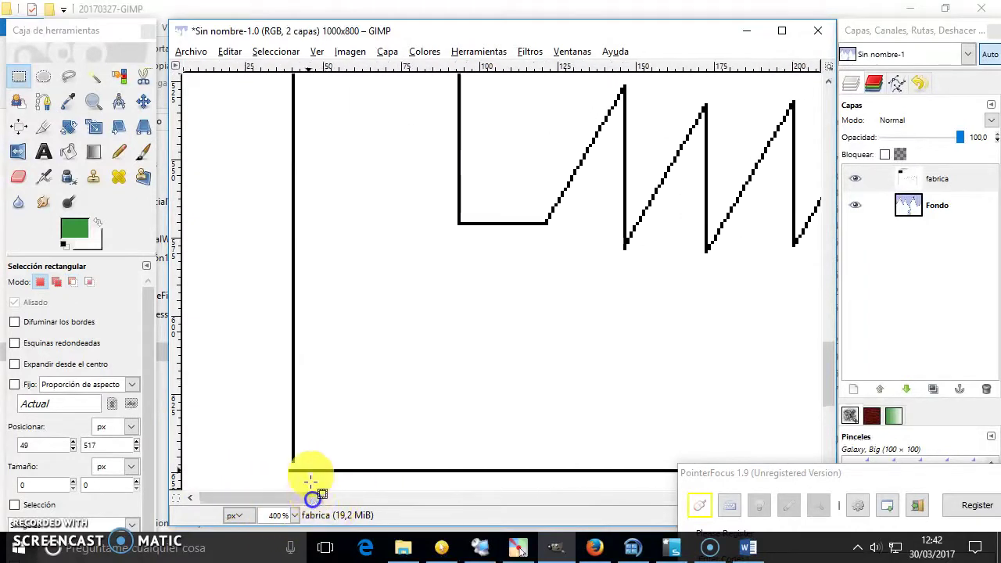
pyautogui.click(118, 157)
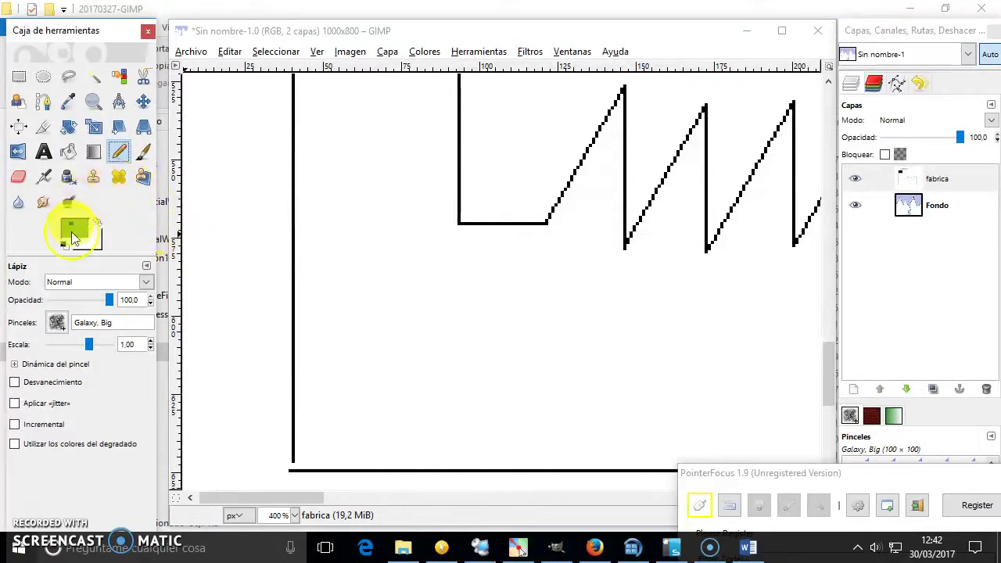
pyautogui.click(57, 325)
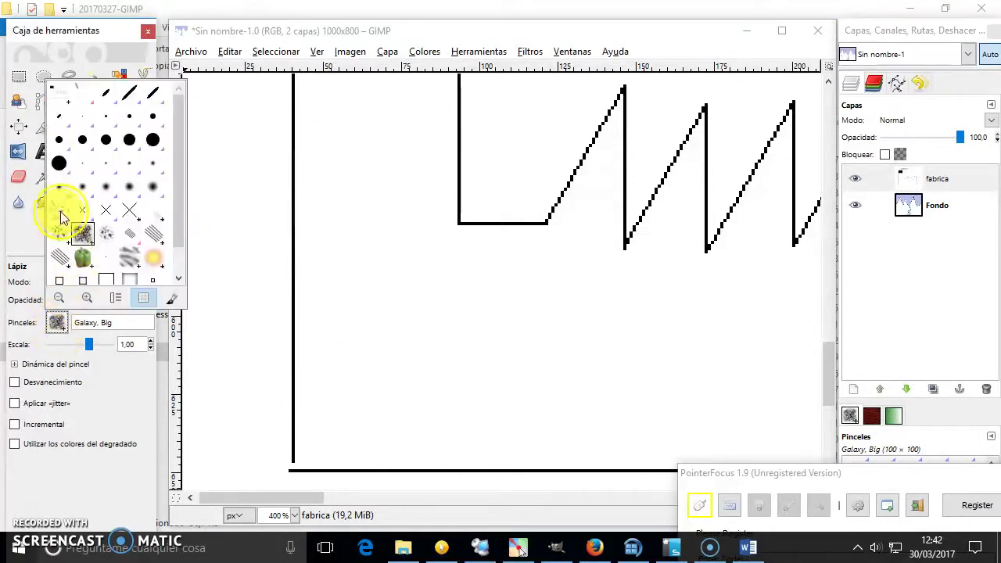
pyautogui.click(84, 121)
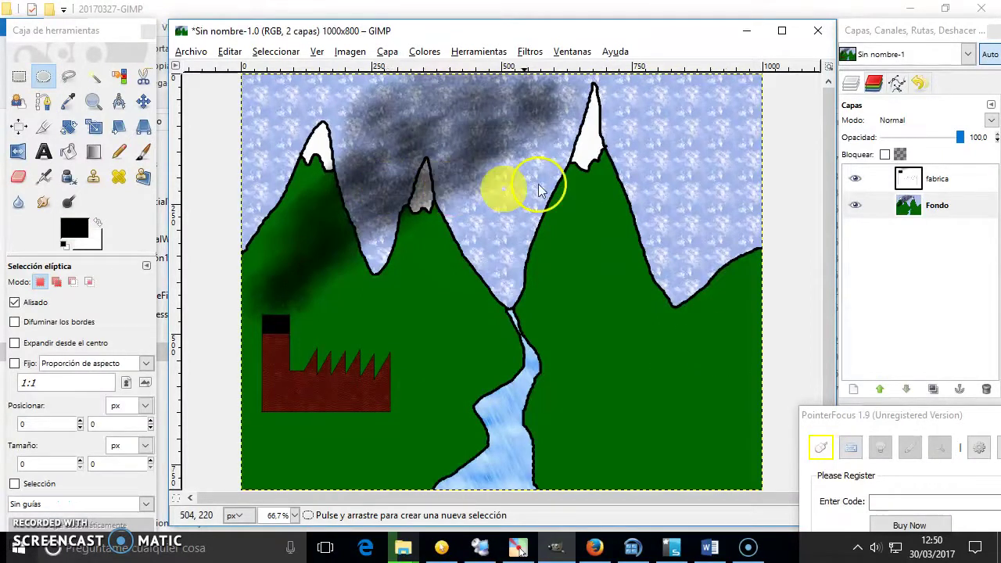
# Step: Draw a 95×95 circular selection in the upper-right sky and dismiss the network error
pyautogui.click(45, 76)
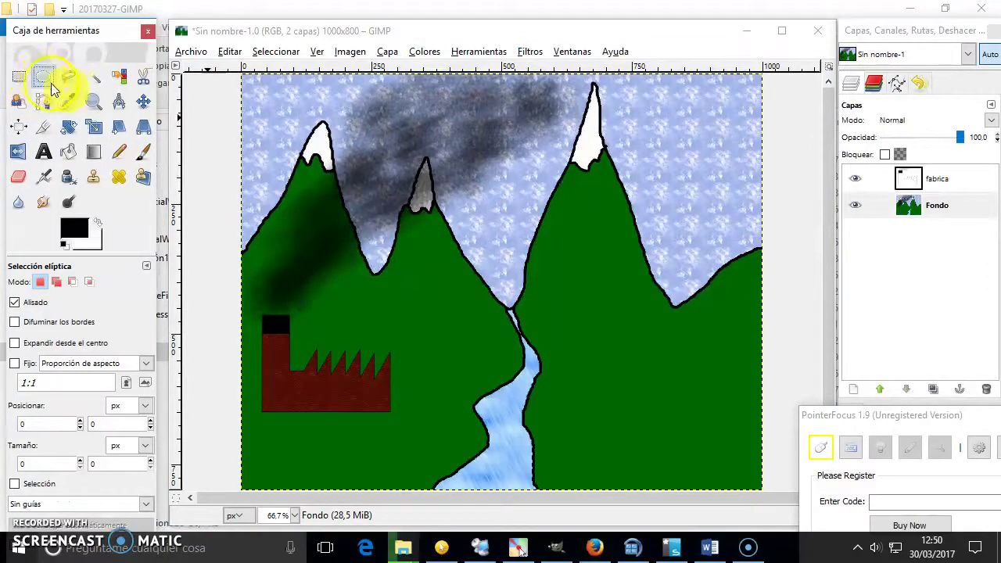
pyautogui.moveTo(648, 107)
pyautogui.mouseDown()
pyautogui.moveTo(703, 158)
pyautogui.moveTo(677, 136)
pyautogui.moveTo(638, 271)
pyautogui.moveTo(729, 214)
pyautogui.moveTo(704, 241)
pyautogui.moveTo(706, 195)
pyautogui.moveTo(715, 246)
pyautogui.moveTo(711, 162)
pyautogui.moveTo(688, 290)
pyautogui.moveTo(646, 201)
pyautogui.moveTo(707, 203)
pyautogui.moveTo(681, 117)
pyautogui.moveTo(711, 217)
pyautogui.moveTo(683, 138)
pyautogui.moveTo(714, 201)
pyautogui.mouseUp()
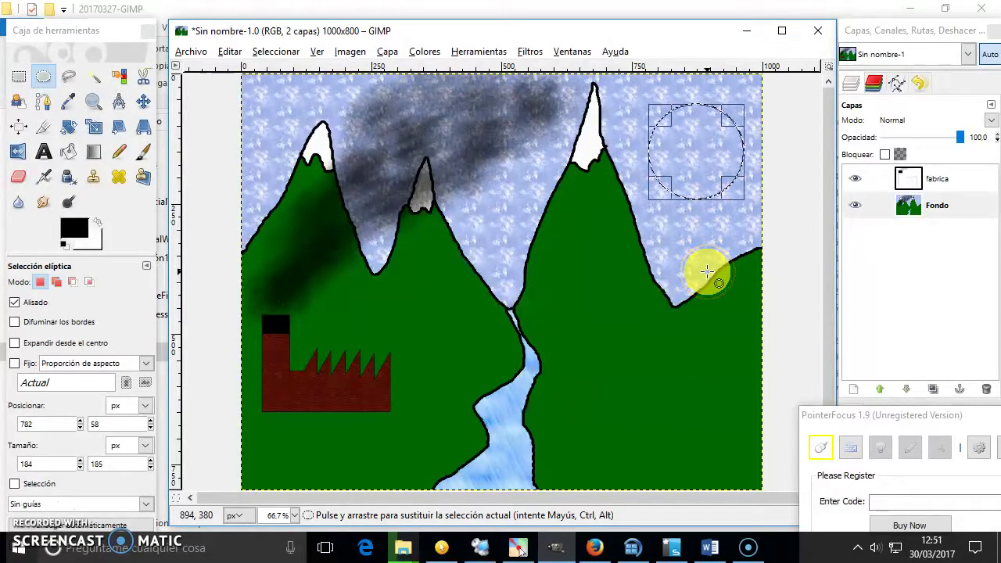
pyautogui.moveTo(696, 152); pyautogui.dragTo(686, 134)
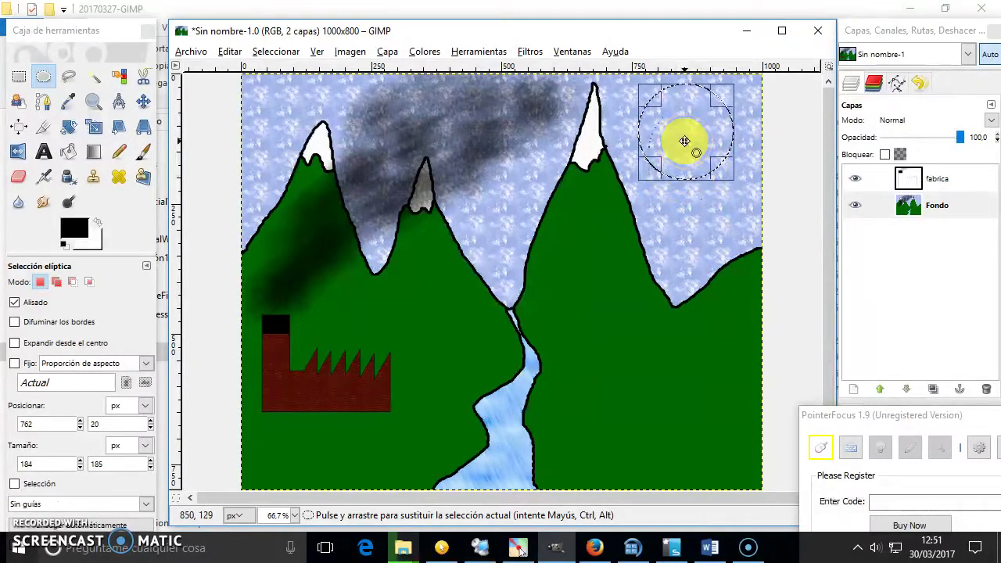
pyautogui.moveTo(701, 143)
pyautogui.mouseDown()
pyautogui.moveTo(718, 167)
pyautogui.moveTo(707, 199)
pyautogui.mouseUp()
pyautogui.moveTo(666, 109); pyautogui.dragTo(689, 137)
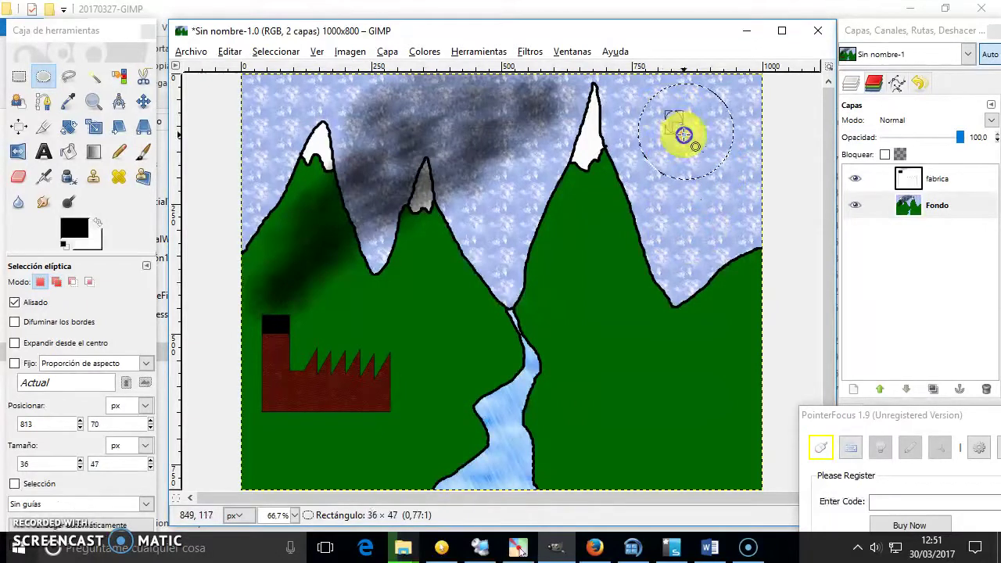
pyautogui.press('shift')
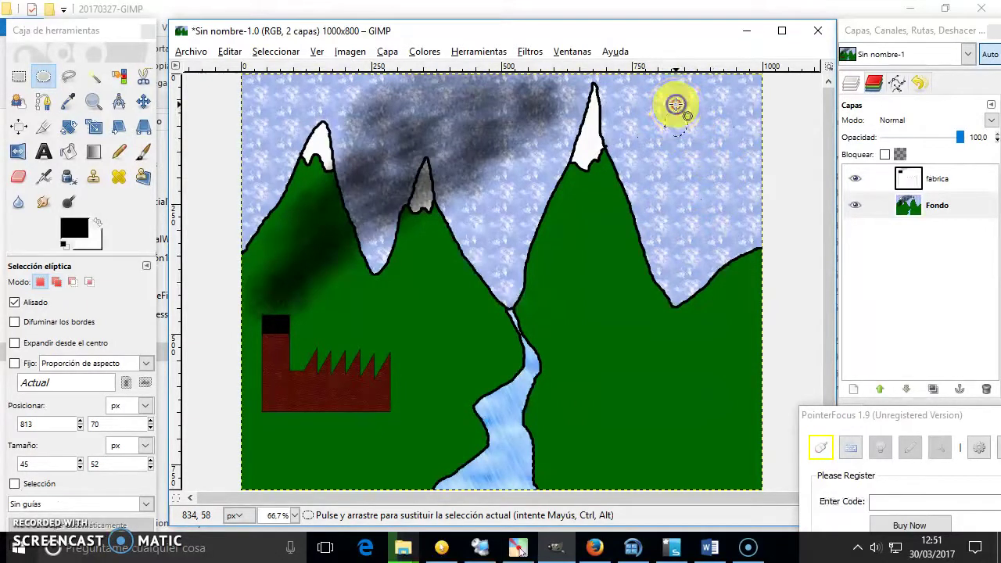
pyautogui.click(639, 151)
pyautogui.moveTo(666, 111); pyautogui.dragTo(715, 152)
pyautogui.press('shift')
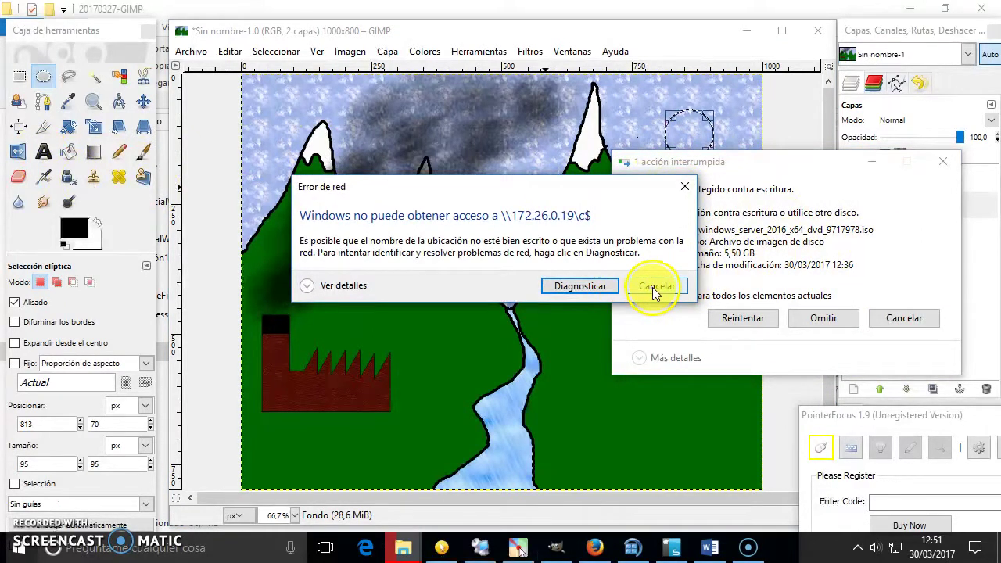
pyautogui.click(710, 31)
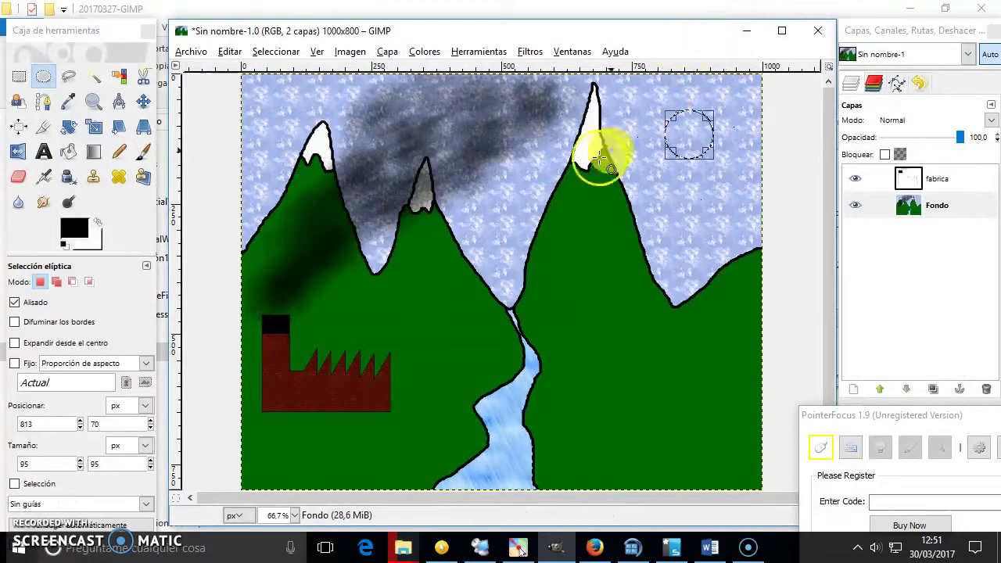
# Step: Make the Bucket Fill foreground colour bright yellow and fill the sky circle
pyautogui.click(74, 154)
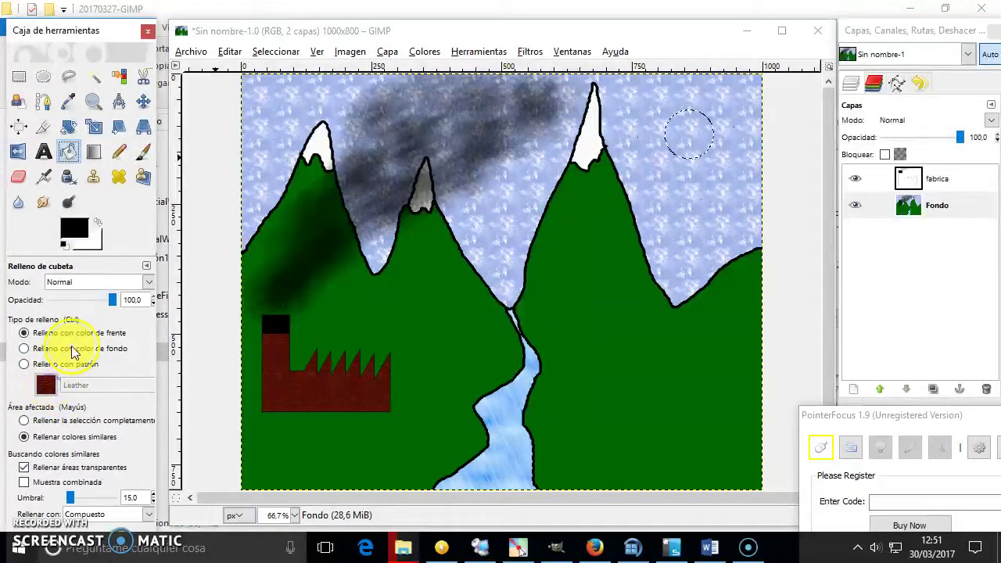
pyautogui.click(74, 228)
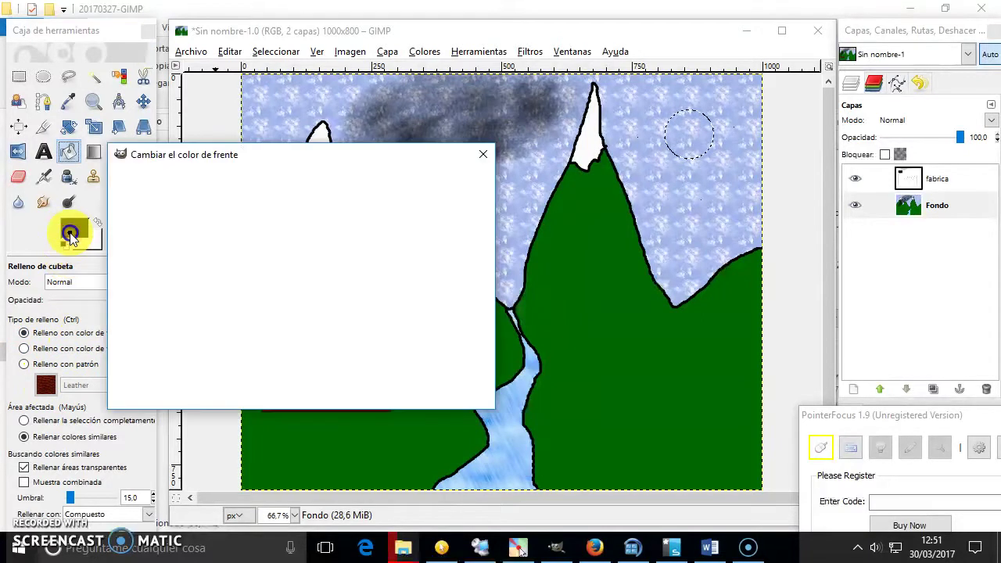
pyautogui.click(249, 299)
pyautogui.click(237, 205)
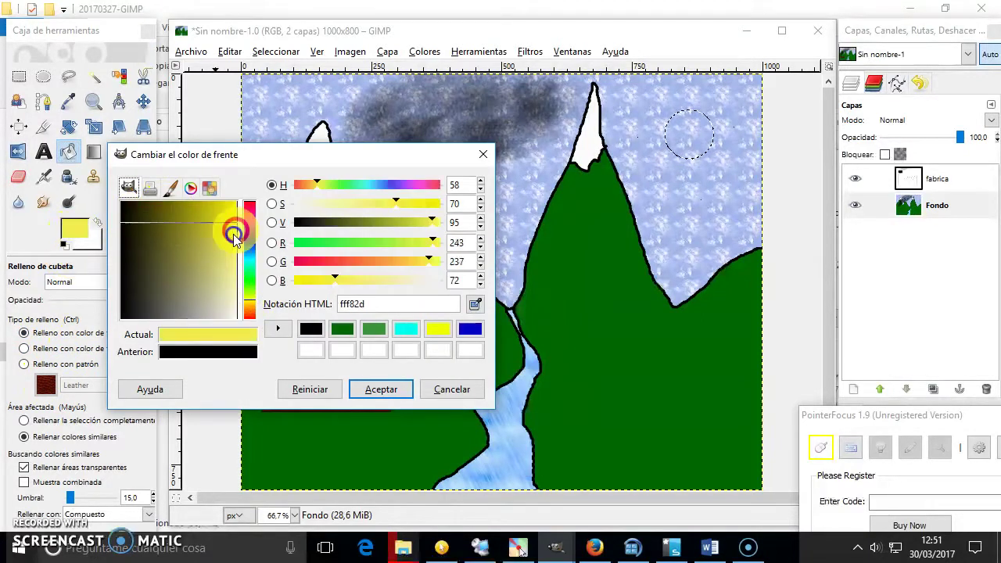
pyautogui.click(384, 389)
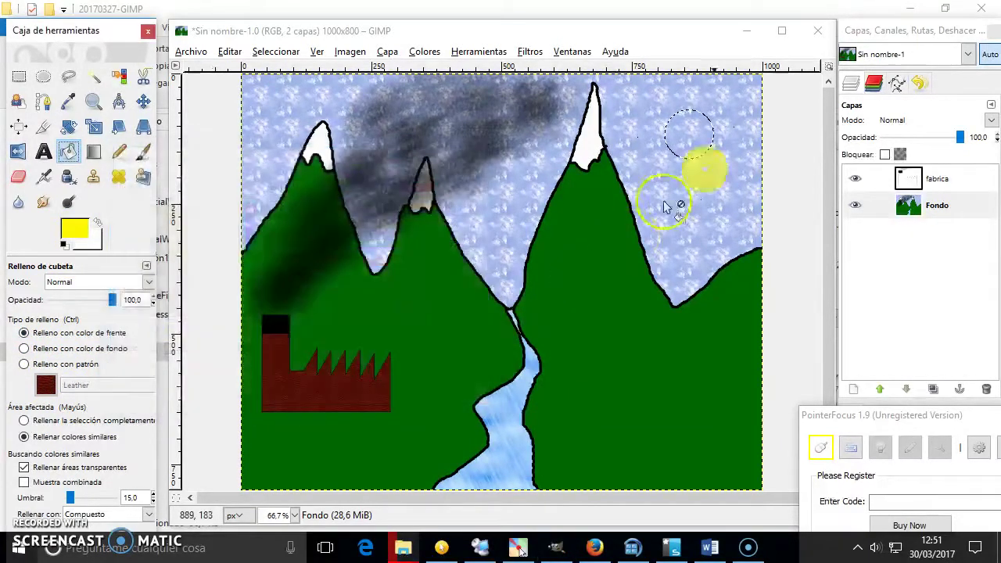
pyautogui.click(692, 135)
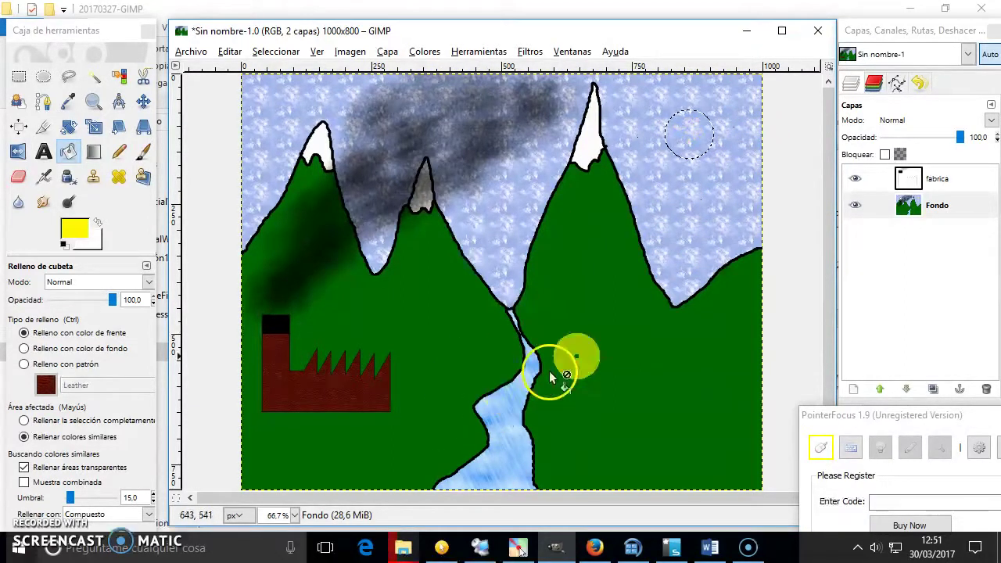
# Step: Add a transparent layer named 'sol' and bucket-fill the sun circle yellow on it
pyautogui.click(387, 52)
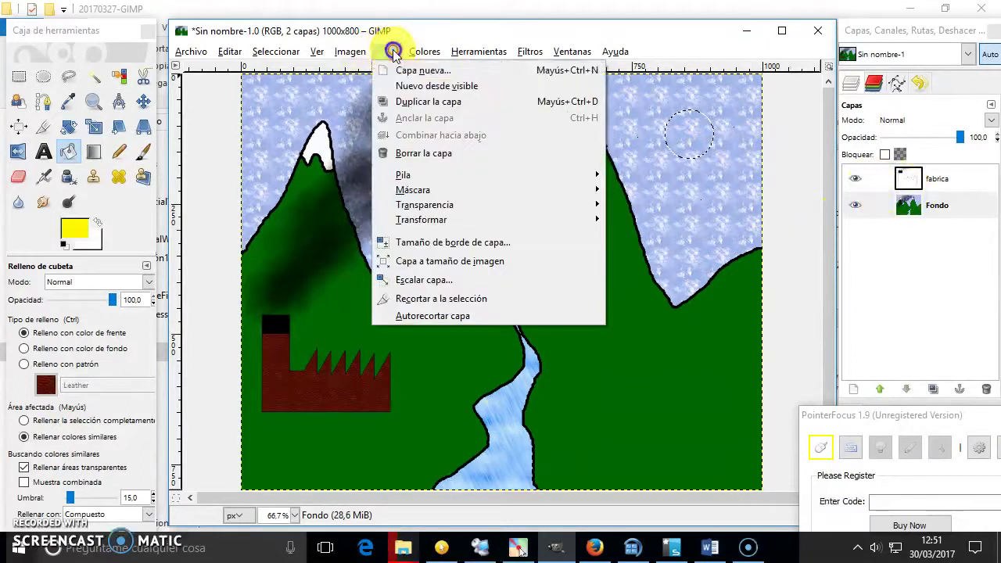
pyautogui.click(403, 69)
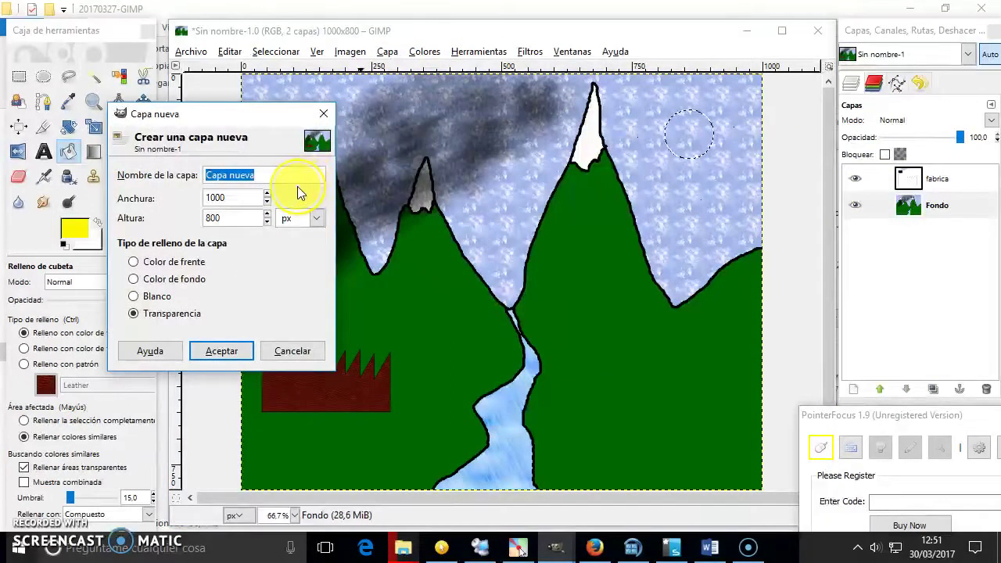
pyautogui.write('sol')
pyautogui.press('Return')
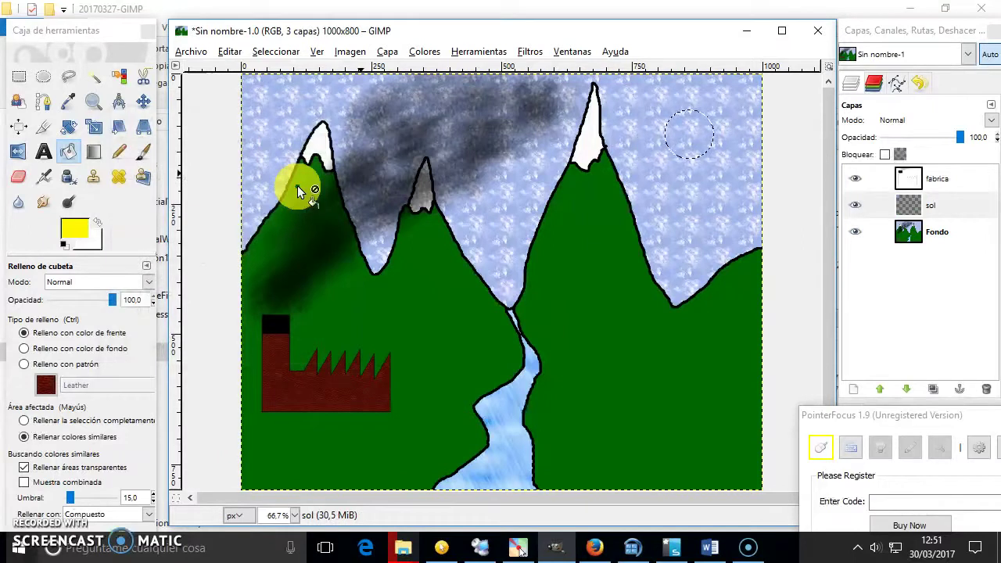
pyautogui.click(937, 205)
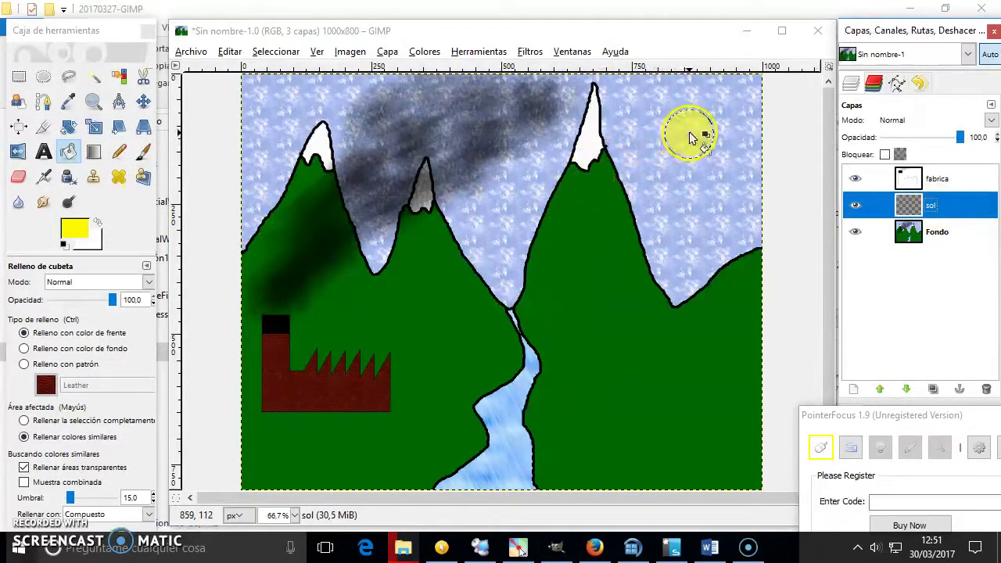
pyautogui.click(692, 133)
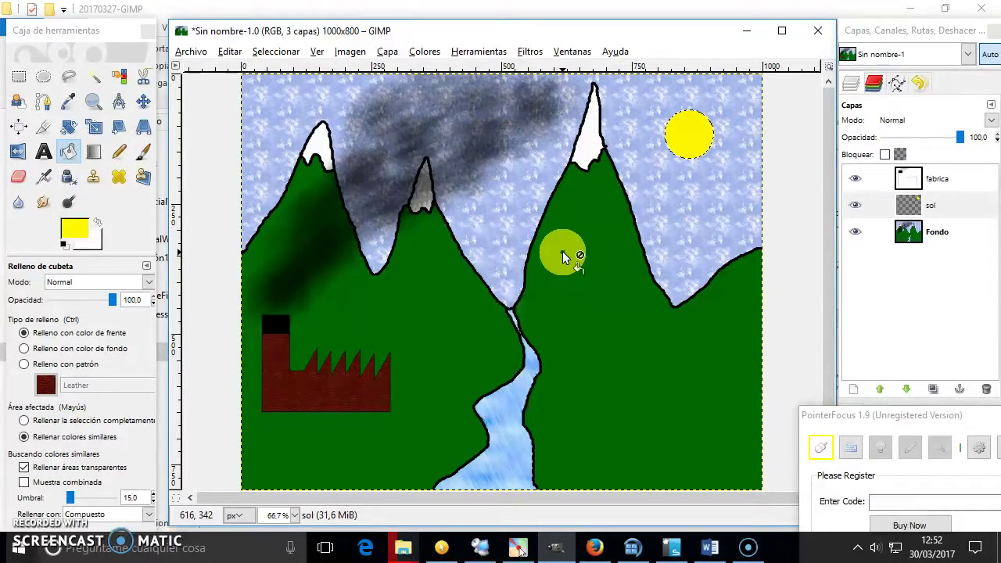
# Step: Set up the Paintbrush with the Circle (09) brush and remove the sun selection
pyautogui.click(149, 154)
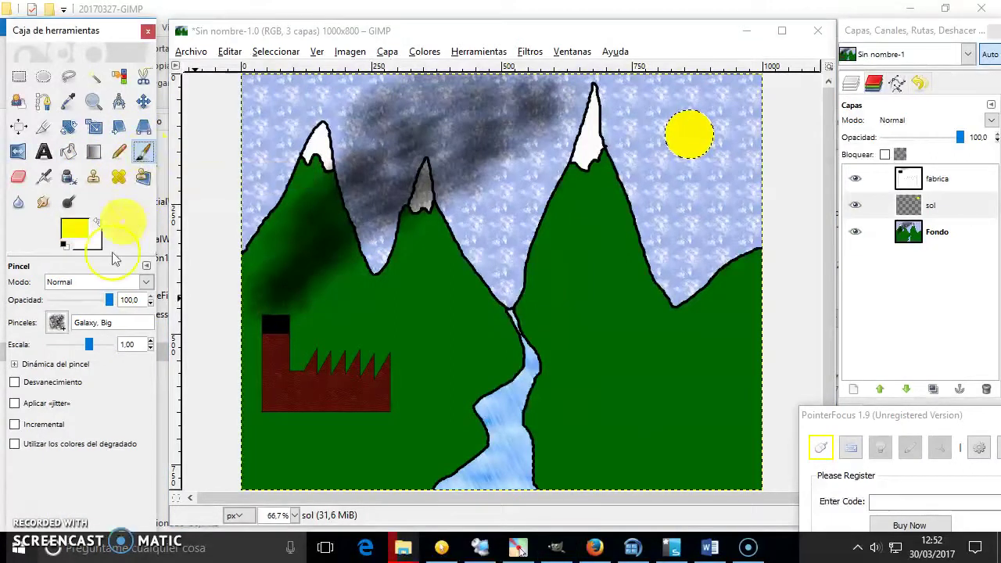
pyautogui.click(61, 320)
pyautogui.click(60, 320)
pyautogui.click(60, 321)
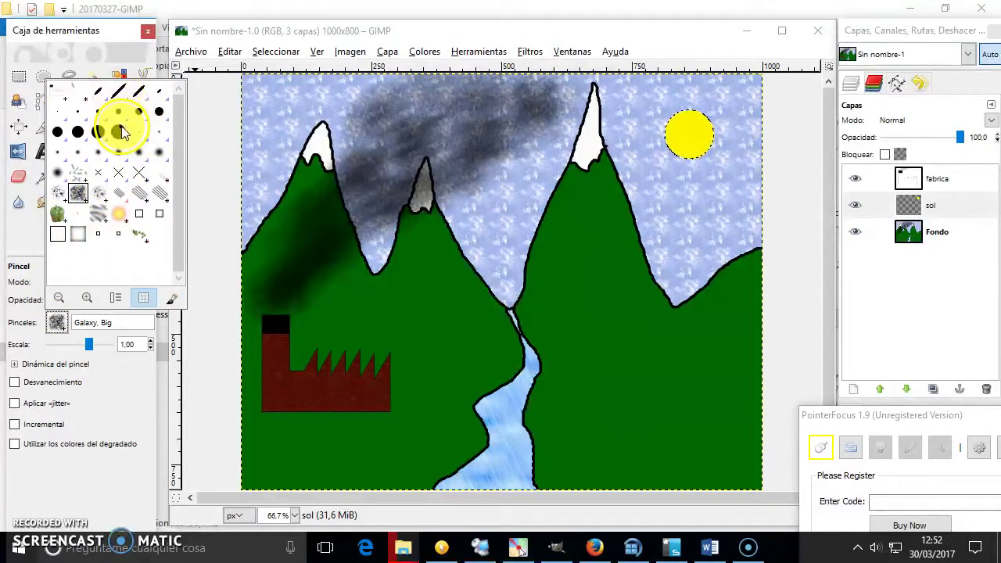
pyautogui.click(139, 118)
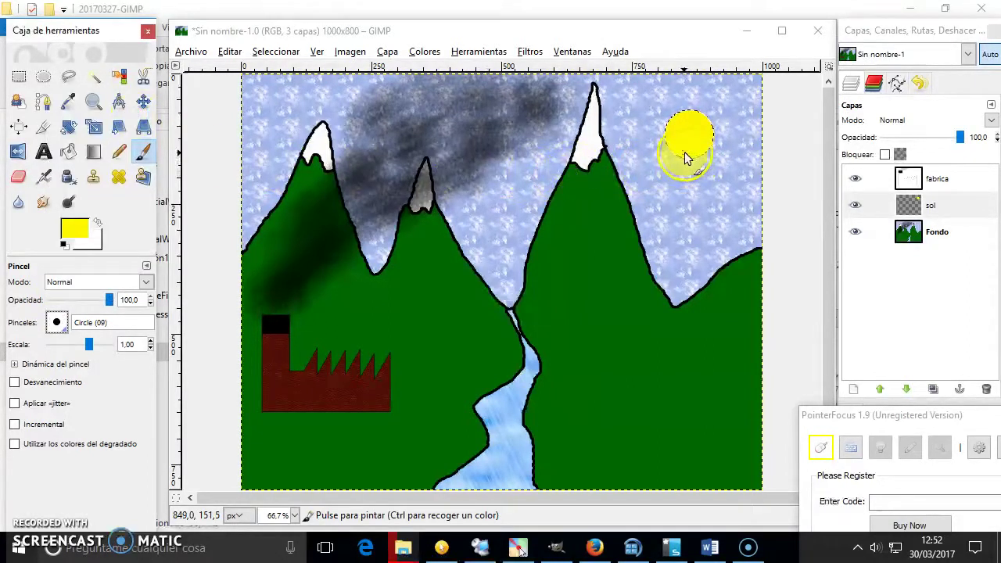
pyautogui.click(275, 52)
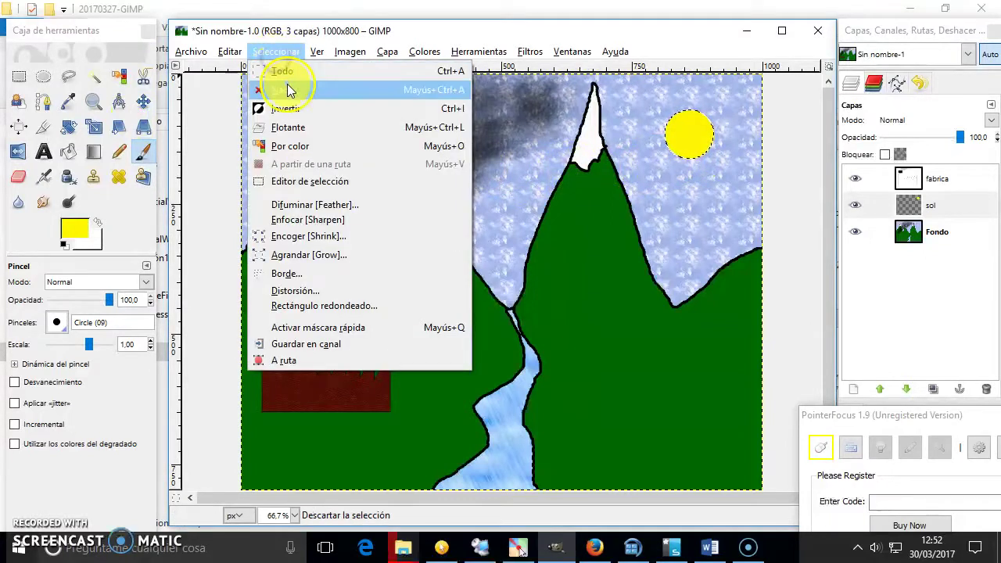
pyautogui.click(306, 92)
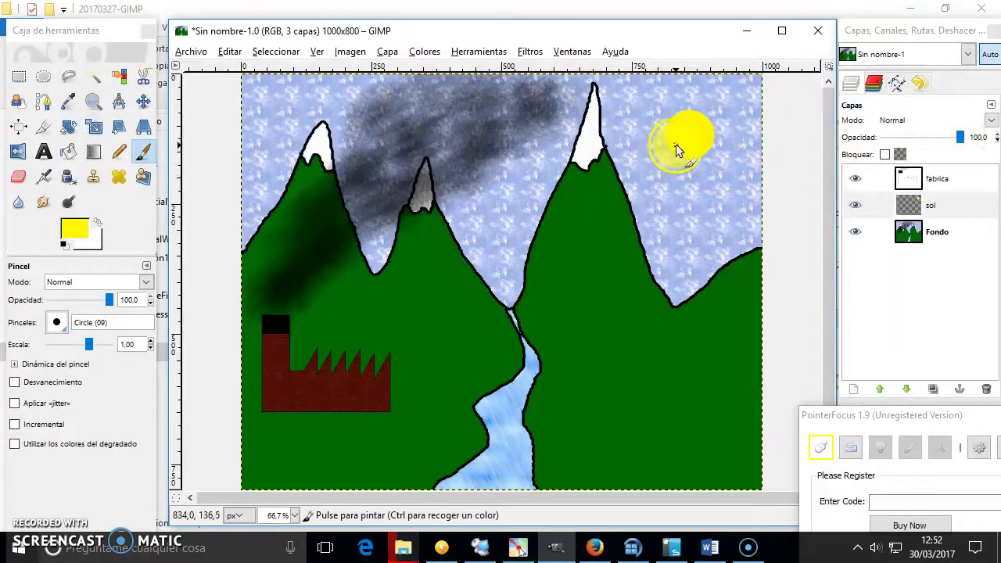
# Step: Paint yellow rays on the left, top, right and bottom of the sun
pyautogui.moveTo(647, 162); pyautogui.dragTo(622, 171)
pyautogui.moveTo(651, 137); pyautogui.dragTo(602, 140)
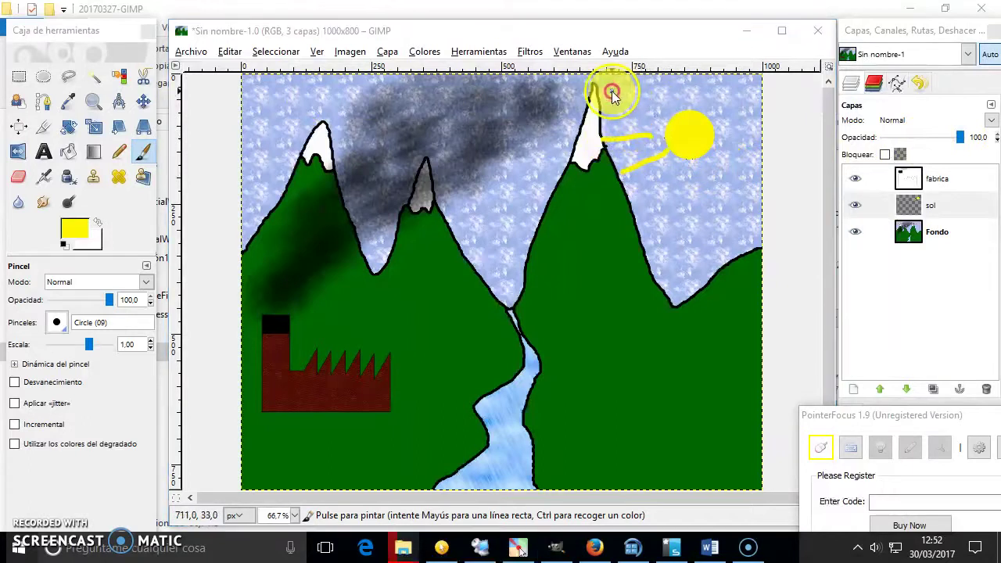
pyautogui.moveTo(608, 101)
pyautogui.mouseDown()
pyautogui.moveTo(657, 115)
pyautogui.moveTo(719, 82)
pyautogui.mouseUp()
pyautogui.moveTo(722, 129)
pyautogui.mouseDown()
pyautogui.moveTo(749, 133)
pyautogui.moveTo(751, 187)
pyautogui.moveTo(710, 166)
pyautogui.mouseUp()
pyautogui.moveTo(684, 207); pyautogui.dragTo(686, 162)
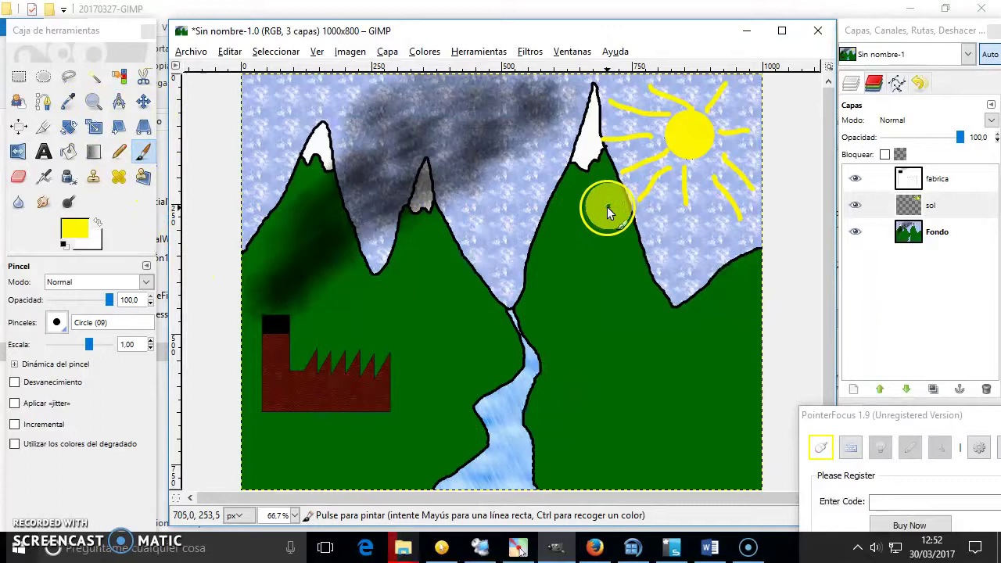
# Step: Zoom in and add a transparent layer named 'muñeco nieve', making it active
pyautogui.keyDown('ctrl'); pyautogui.scroll(3, 607, 207); pyautogui.keyUp('ctrl')
pyautogui.scroll(-2, 672, 258)
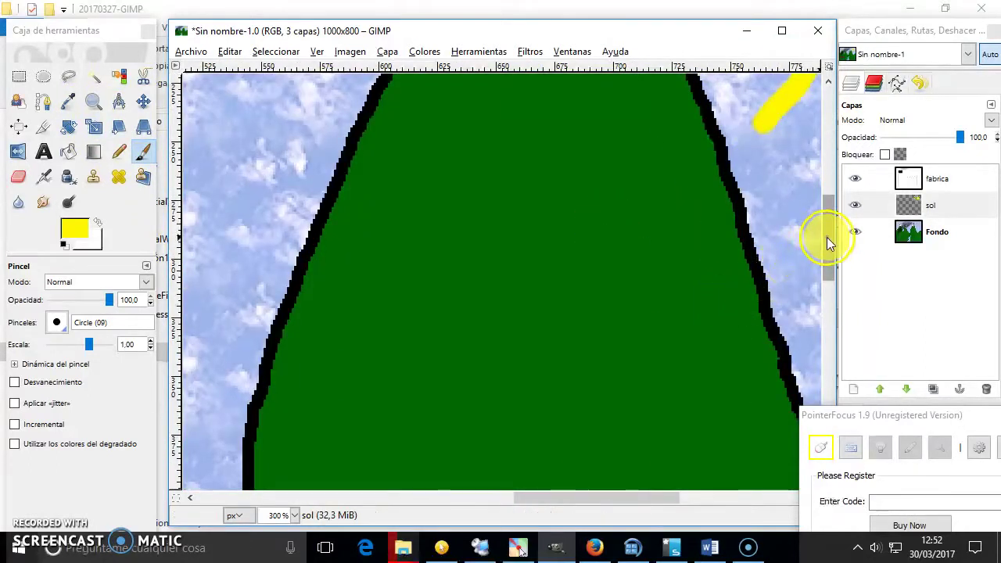
pyautogui.keyDown('ctrl'); pyautogui.scroll(1, 828, 235); pyautogui.keyUp('ctrl')
pyautogui.scroll(1, 829, 223)
pyautogui.scroll(3, 373, 347)
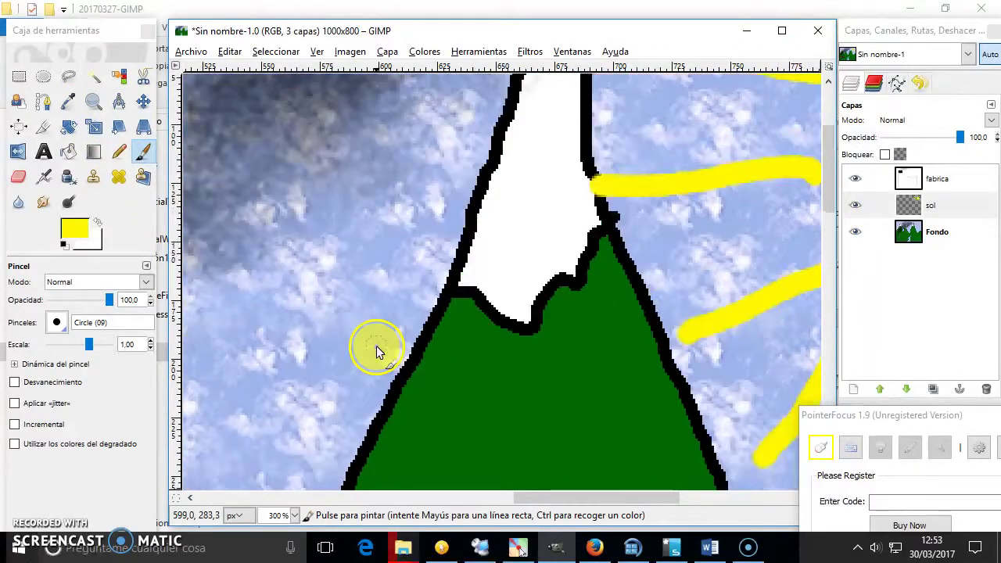
pyautogui.scroll(-5, 376, 346)
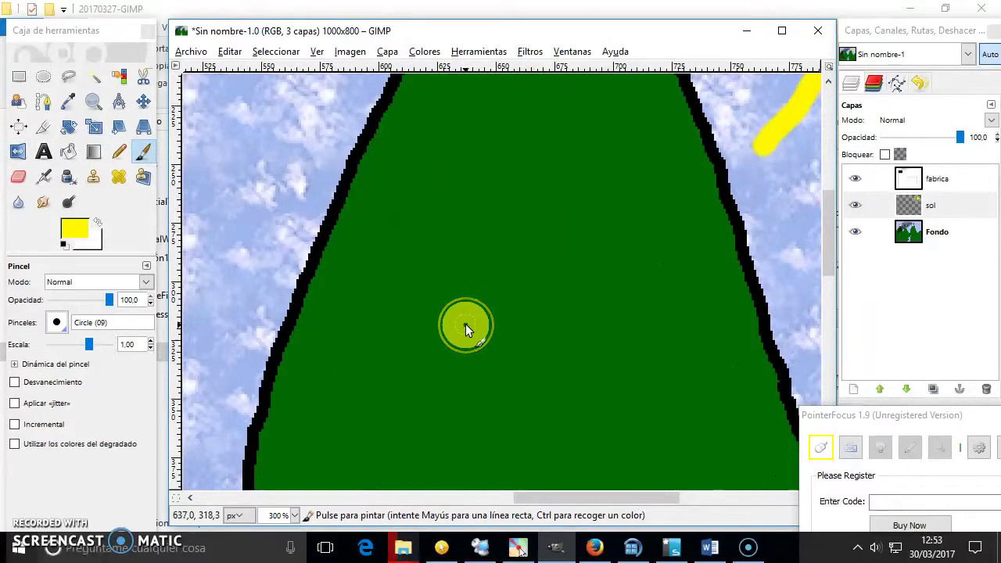
pyautogui.keyDown('ctrl'); pyautogui.scroll(1, 466, 324); pyautogui.keyUp('ctrl')
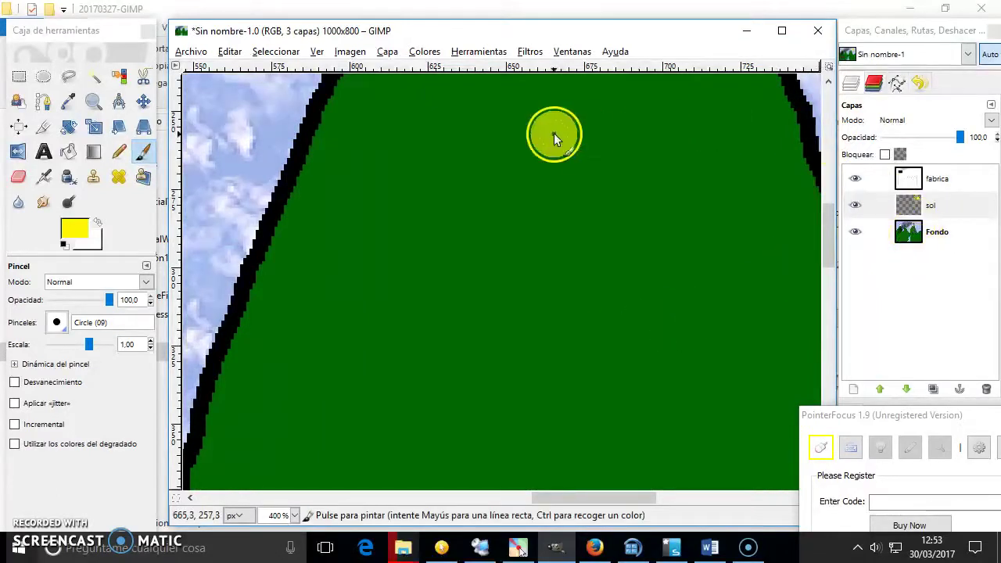
pyautogui.click(387, 51)
pyautogui.click(402, 69)
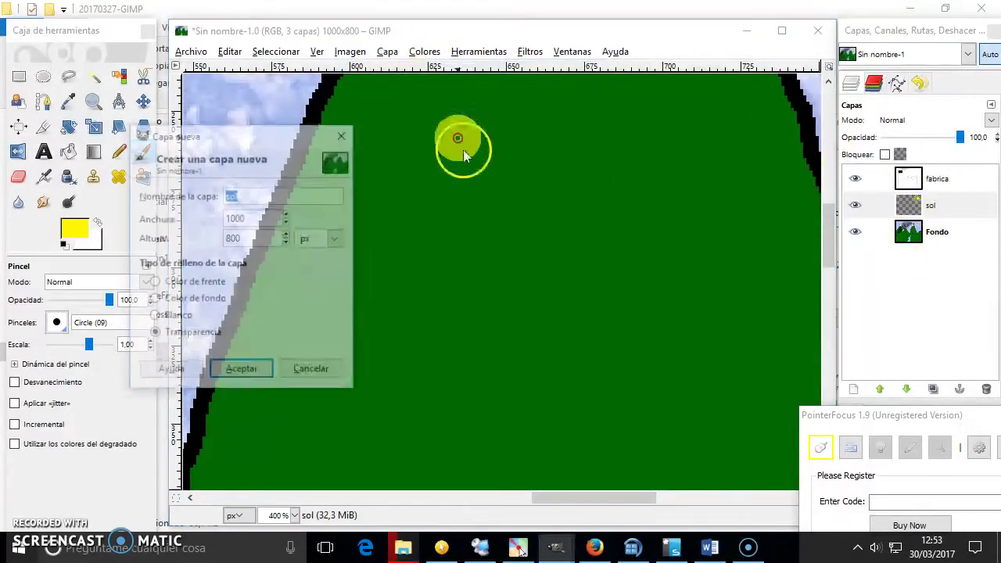
pyautogui.write('uñeco nieve')
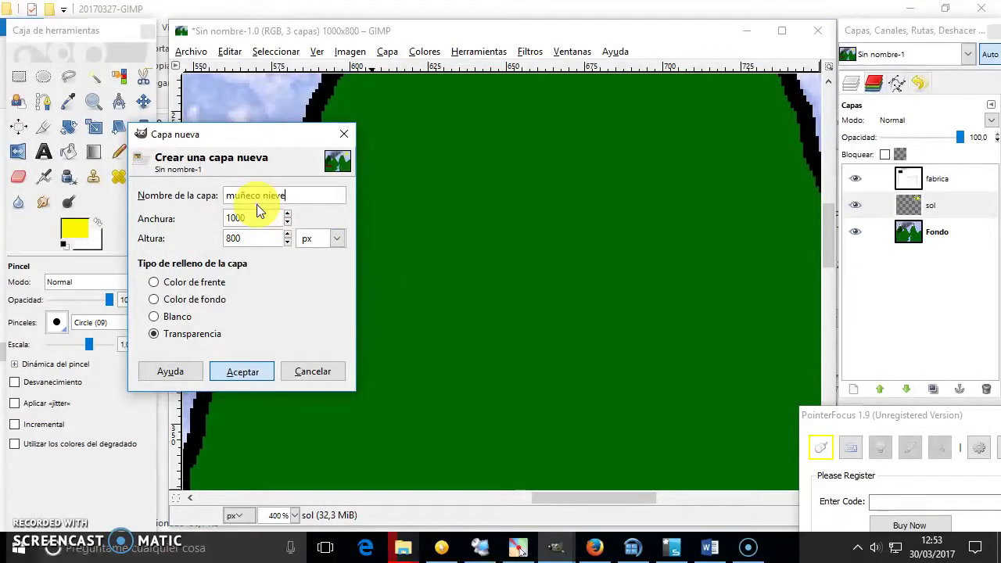
pyautogui.press('Return')
pyautogui.click(948, 206)
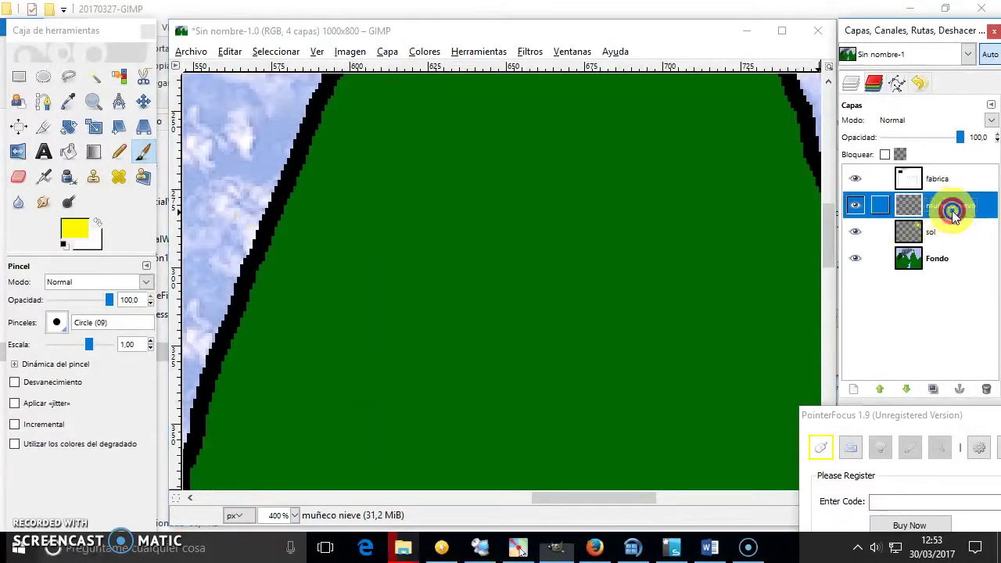
# Step: Draw a small 39×38 circular selection on the green slope for the snowman's body
pyautogui.click(43, 76)
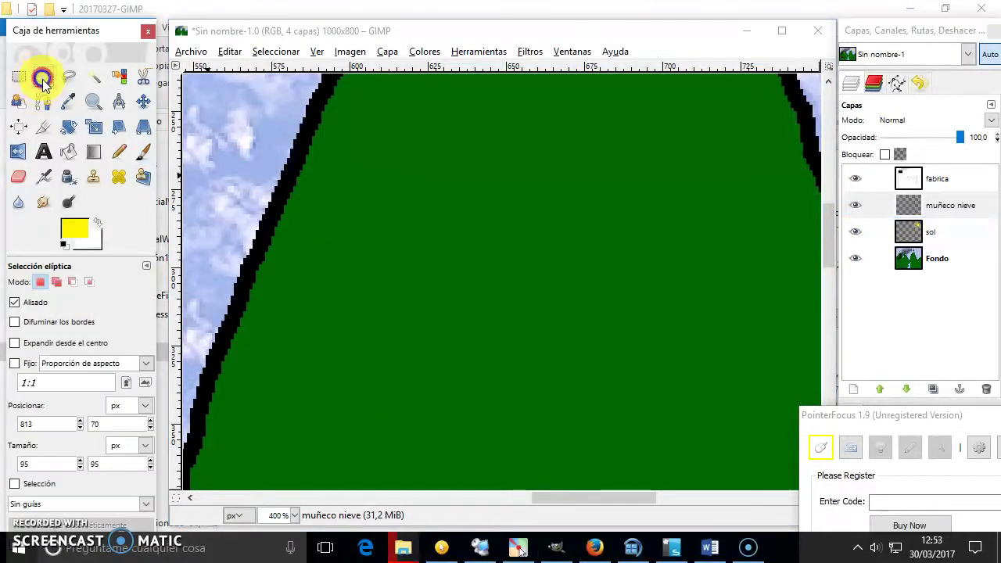
pyautogui.moveTo(384, 292); pyautogui.dragTo(503, 368)
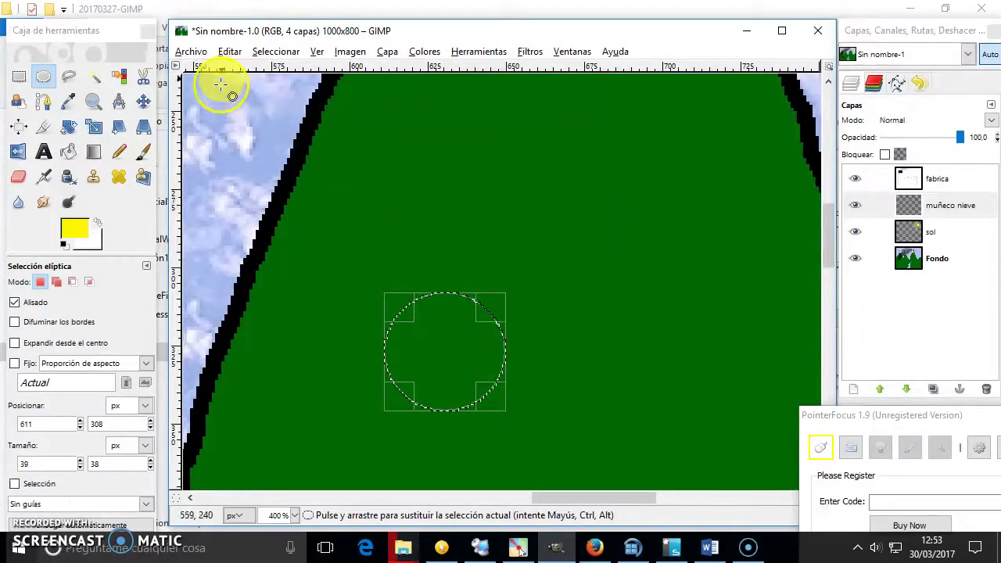
pyautogui.click(290, 51)
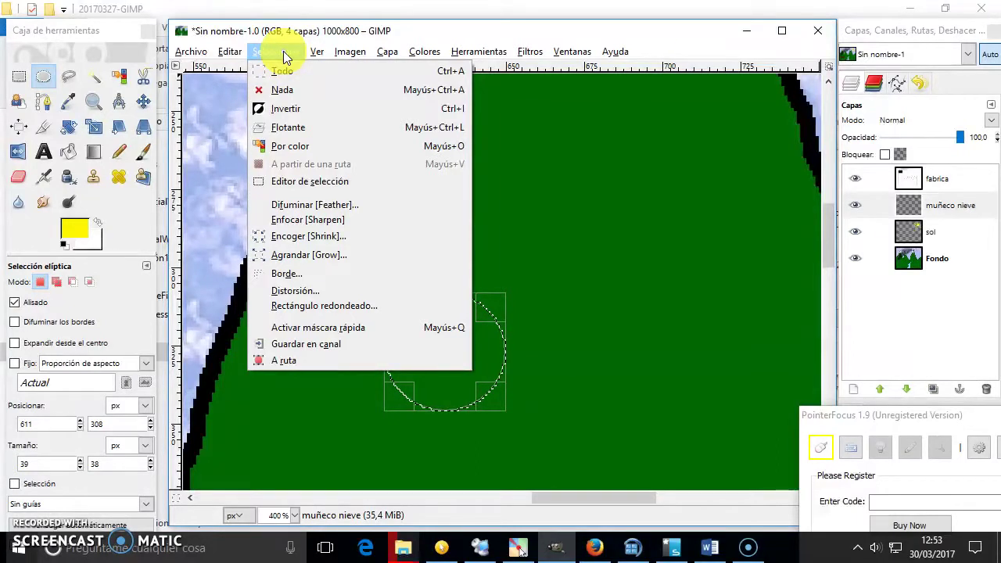
# Step: Stroke the circle selection in yellow, then undo that yellow outline
pyautogui.click(229, 50)
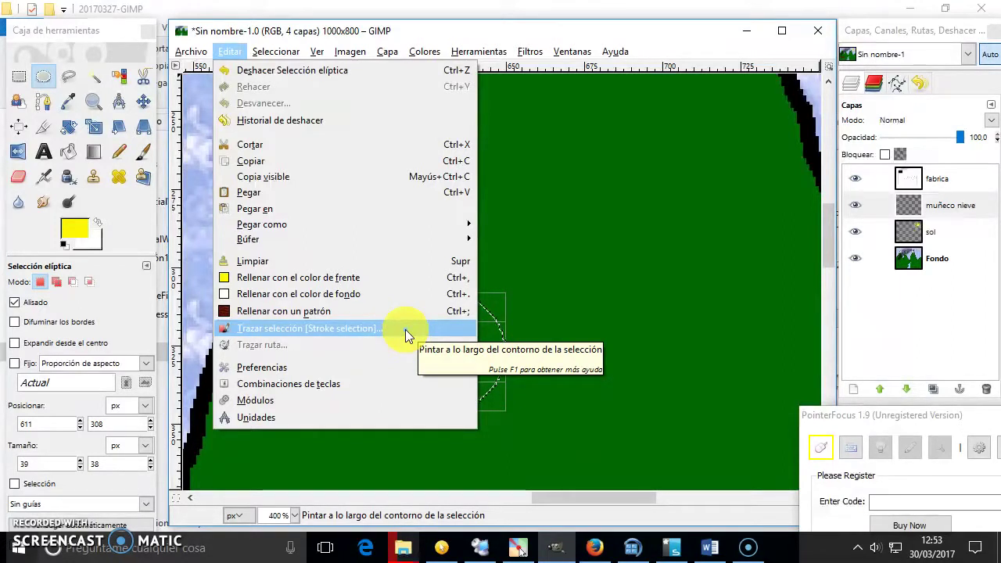
pyautogui.click(405, 329)
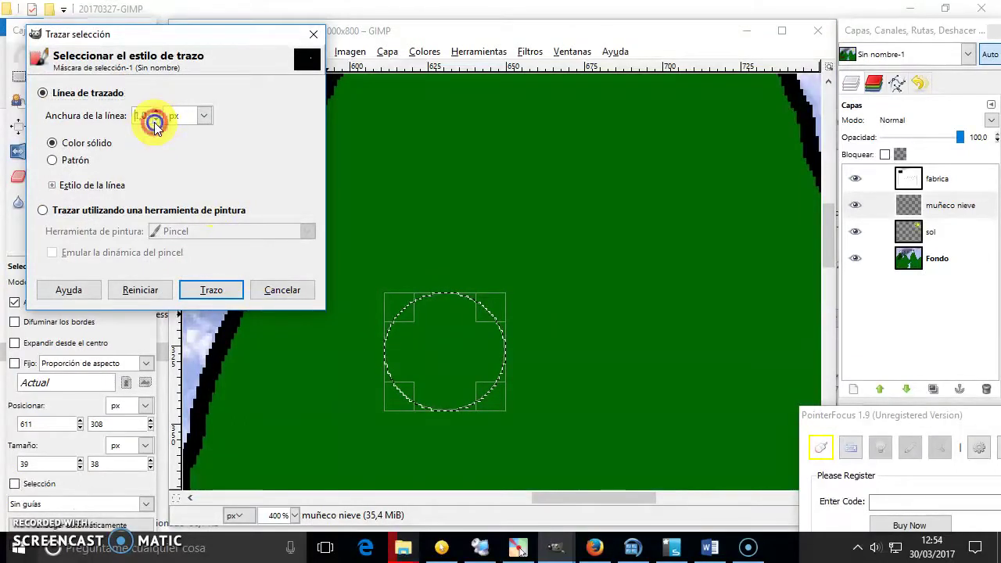
pyautogui.click(224, 295)
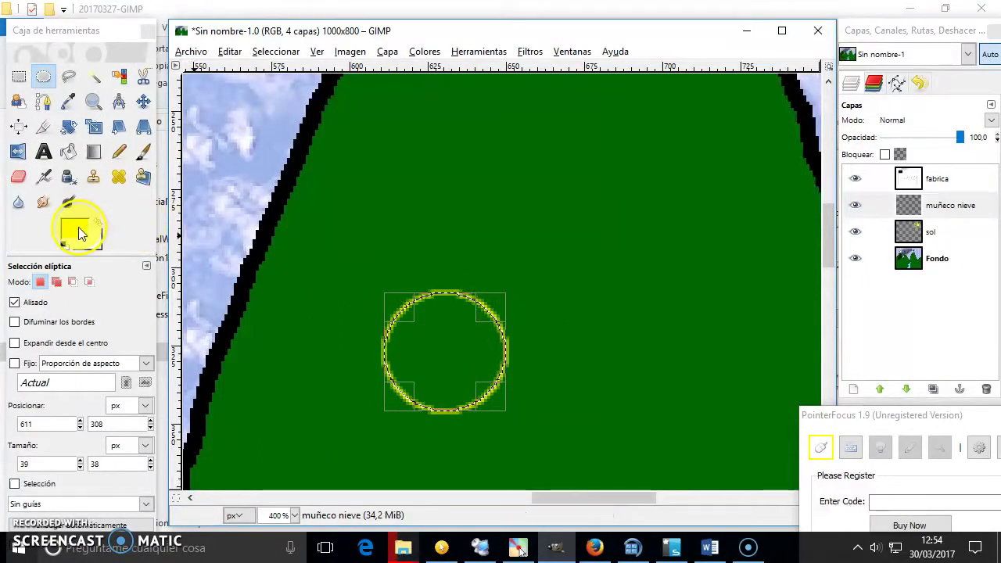
pyautogui.hotkey('ctrl', 'z')
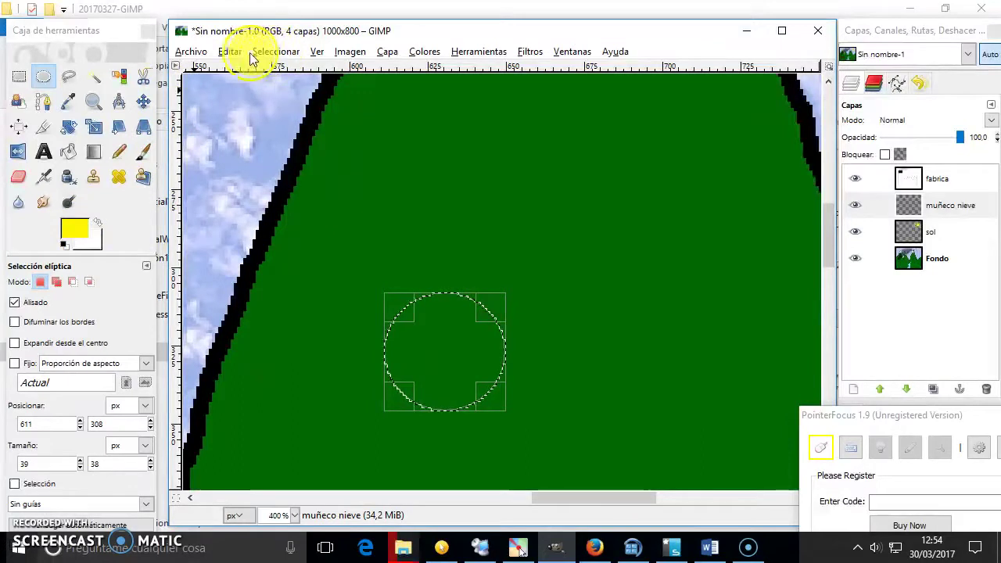
# Step: Set the foreground colour to black (000000) and stroke the circle selection with a 1 px line
pyautogui.click(230, 51)
pyautogui.click(75, 229)
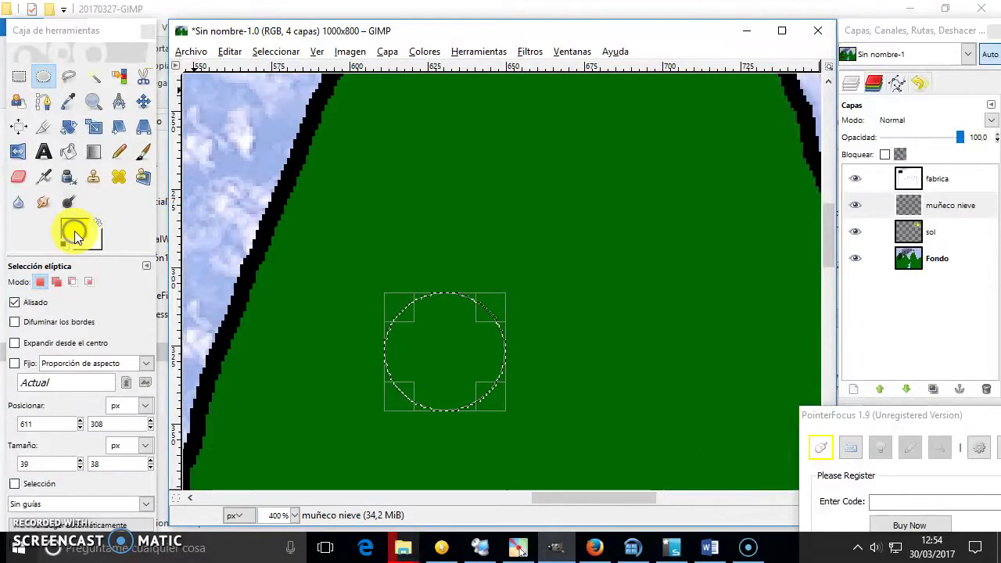
pyautogui.click(75, 229)
pyautogui.moveTo(169, 238); pyautogui.dragTo(264, 229)
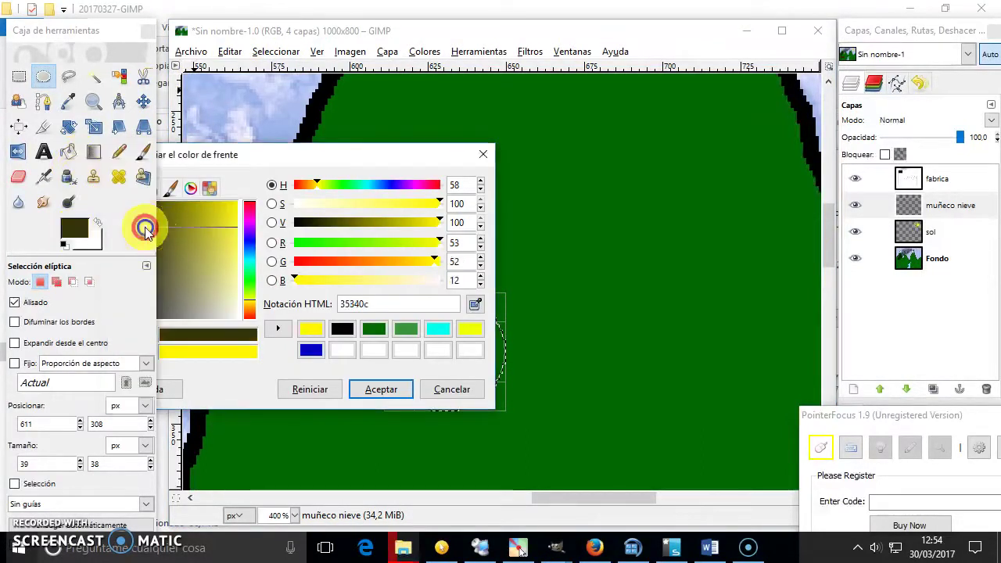
pyautogui.moveTo(306, 152)
pyautogui.mouseDown()
pyautogui.moveTo(306, 142)
pyautogui.moveTo(367, 143)
pyautogui.mouseUp()
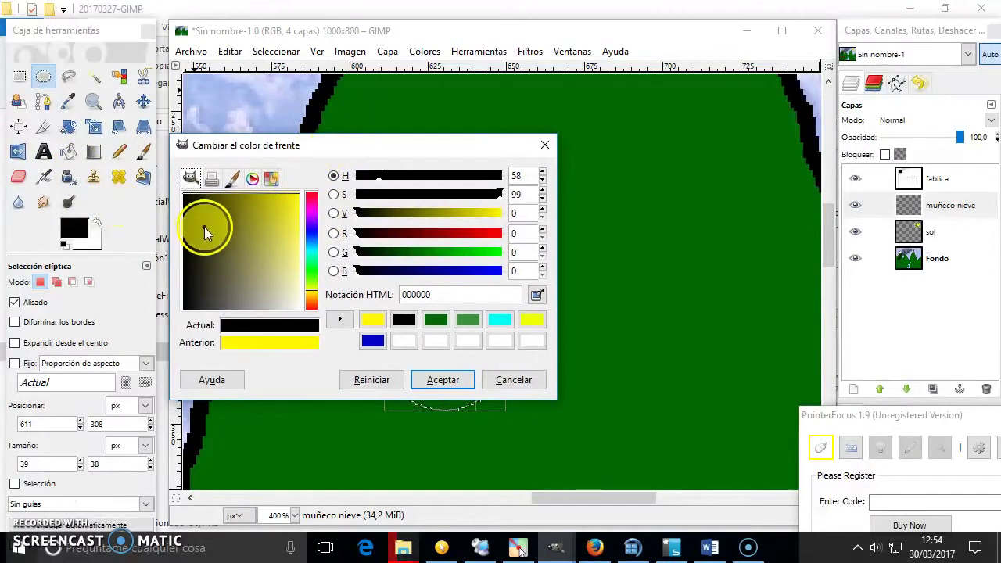
pyautogui.click(429, 379)
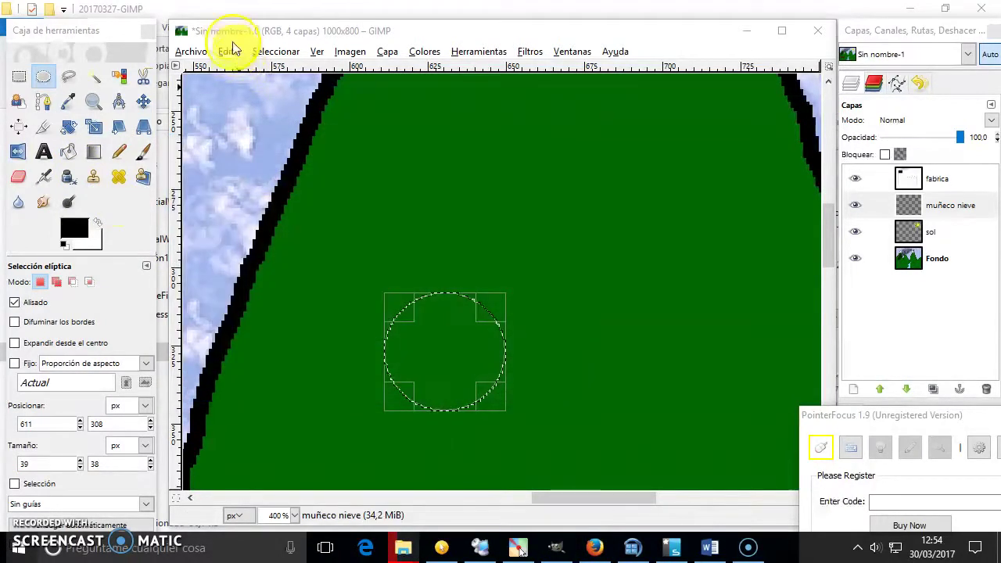
pyautogui.click(230, 51)
pyautogui.click(327, 328)
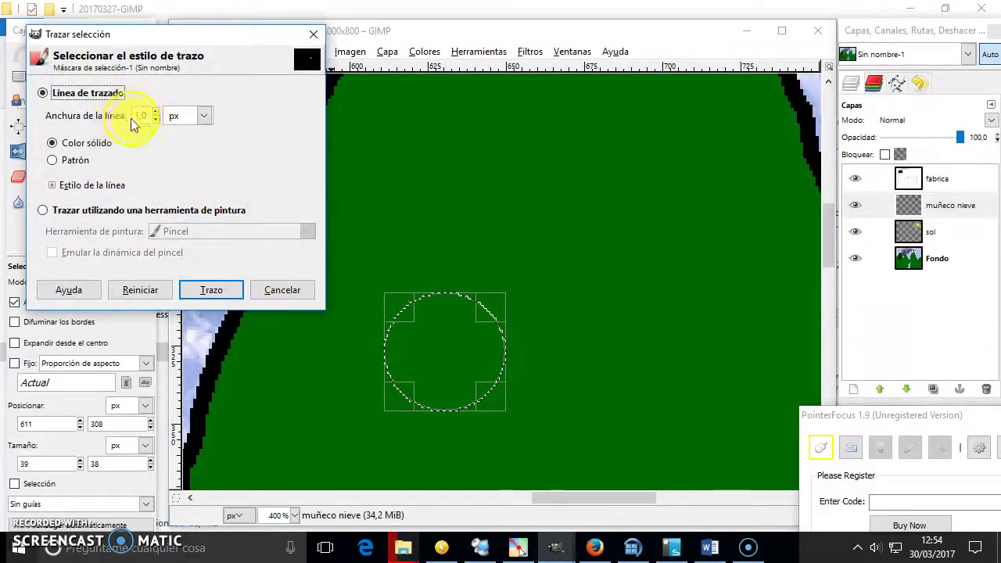
pyautogui.click(227, 292)
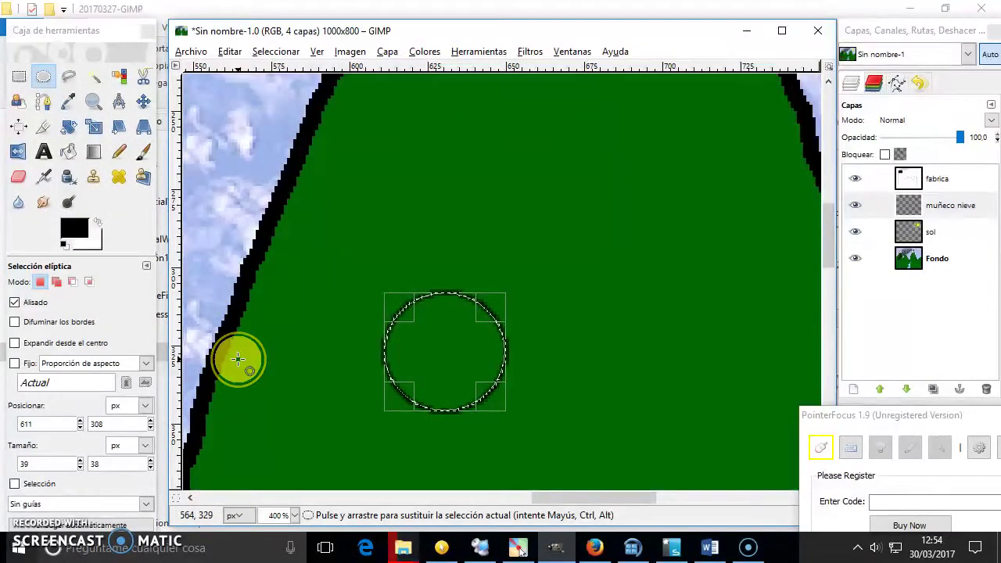
# Step: Select a smaller circle, about 29×25 px, above the body and stroke it in black
pyautogui.click(43, 77)
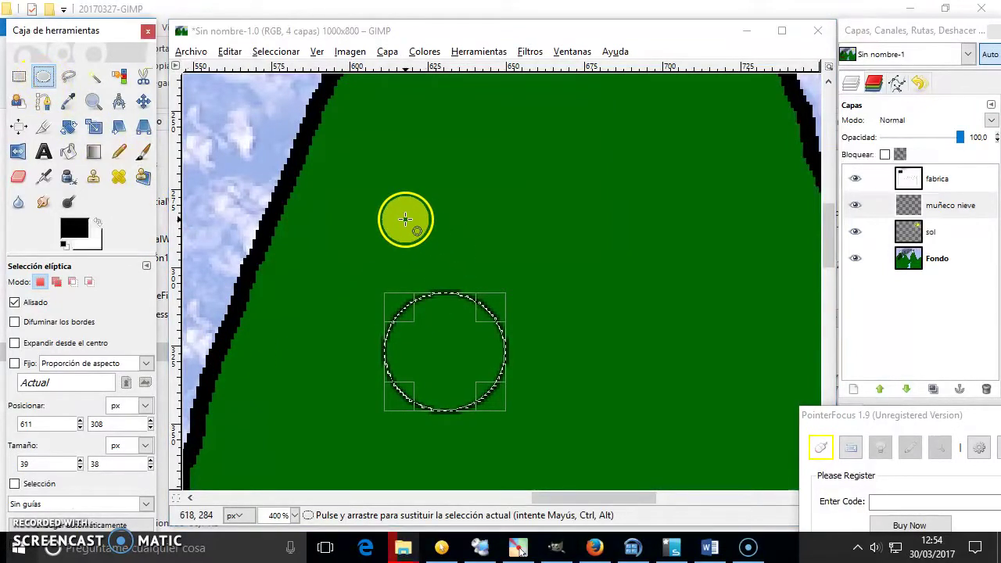
pyautogui.moveTo(401, 215); pyautogui.dragTo(490, 291)
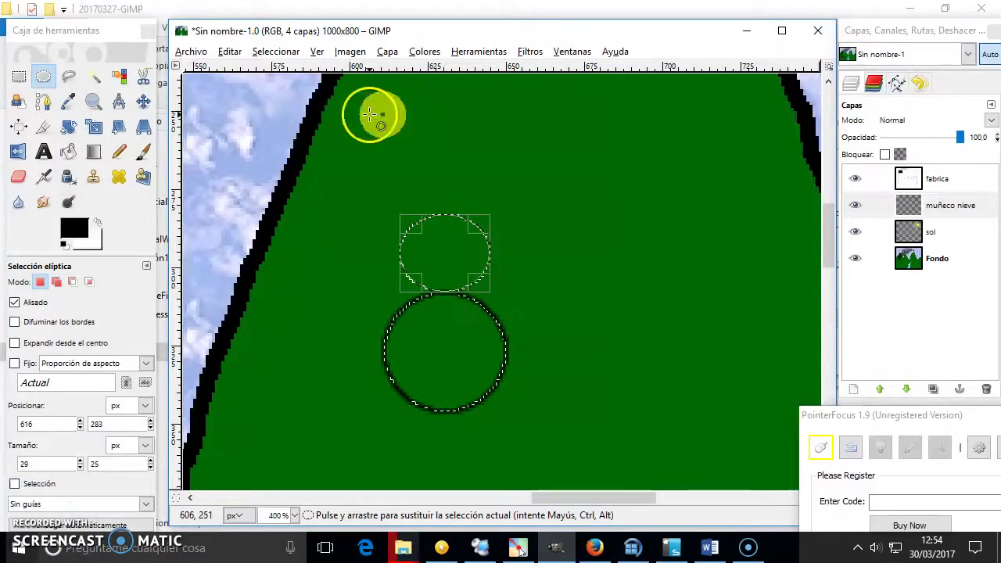
pyautogui.click(231, 52)
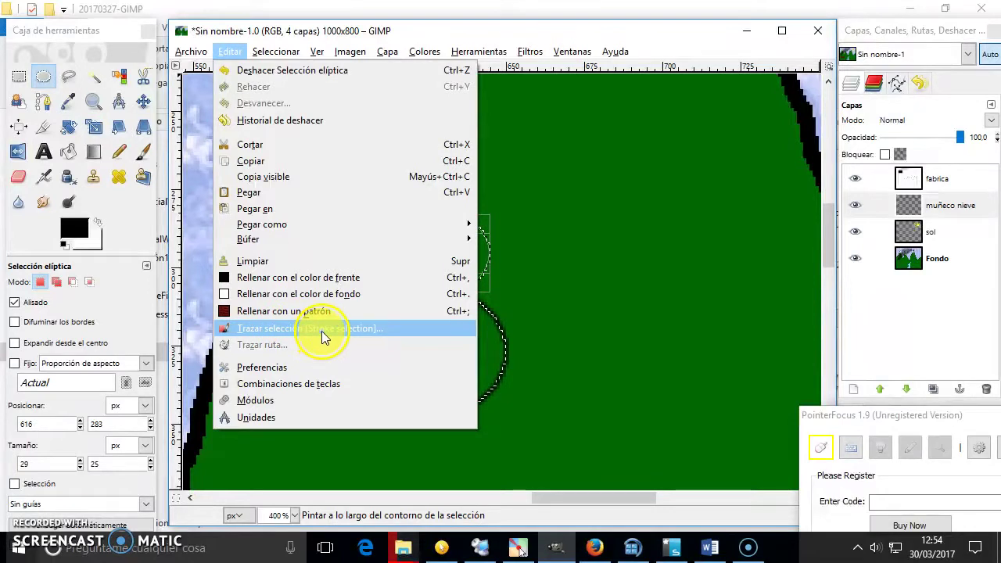
pyautogui.click(317, 336)
pyautogui.click(247, 311)
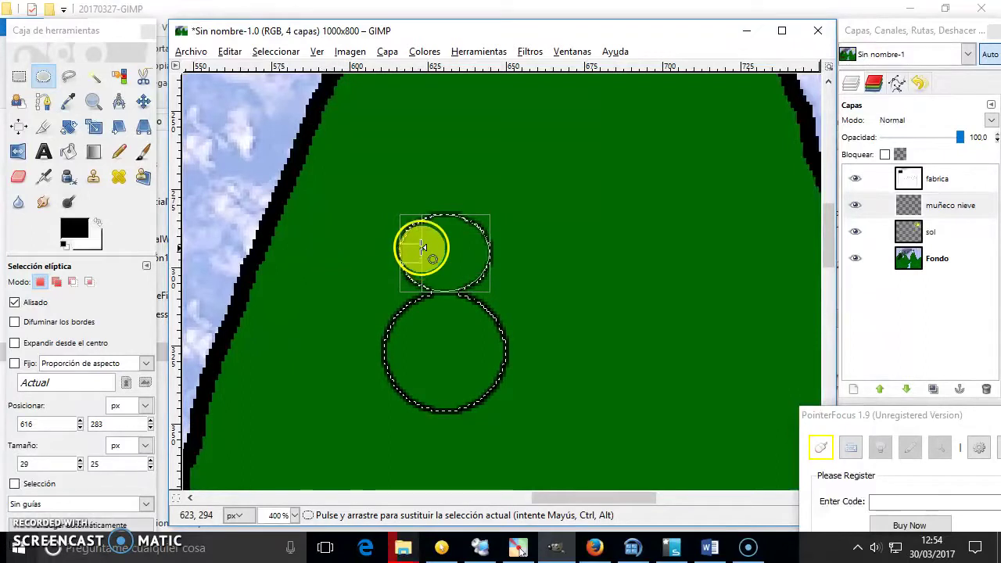
# Step: Pick the Pencil with the Circle (03) brush and dot the snowman's two eyes
pyautogui.click(119, 149)
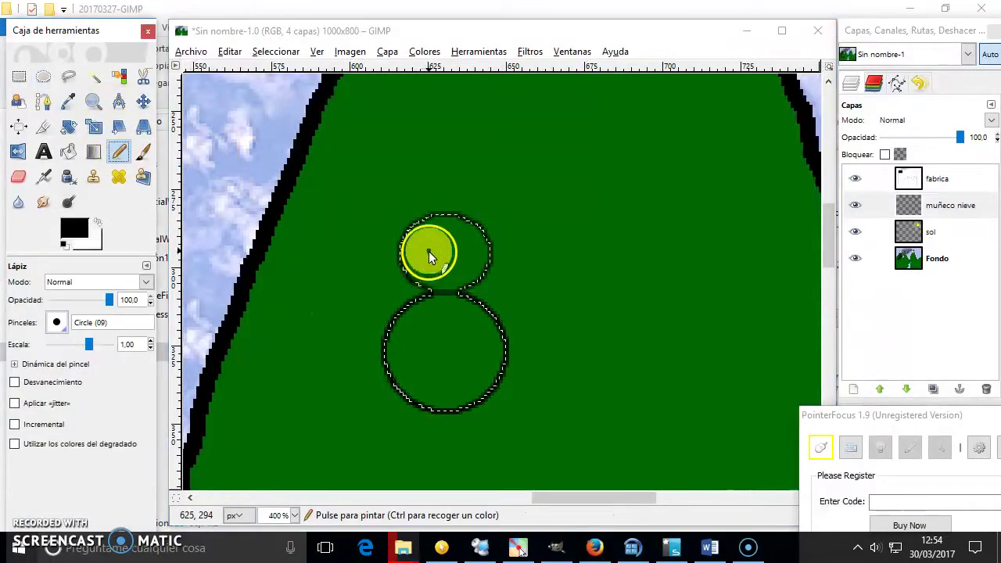
pyautogui.click(61, 322)
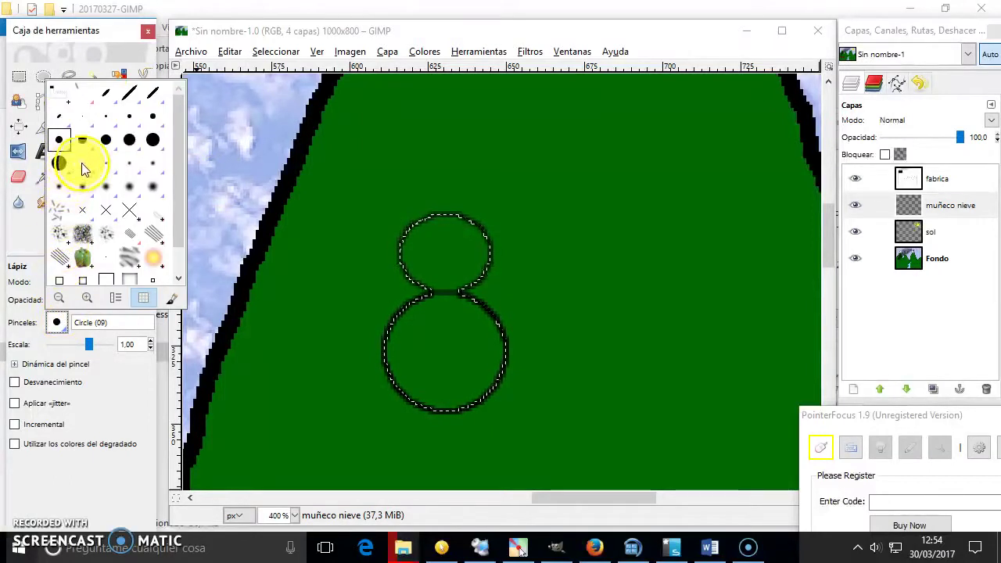
pyautogui.click(106, 116)
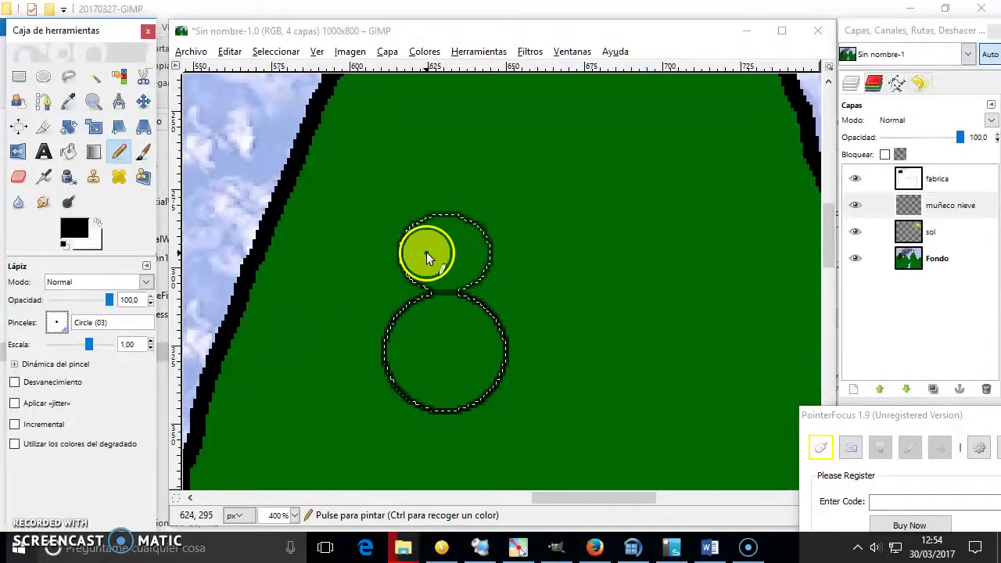
pyautogui.click(427, 250)
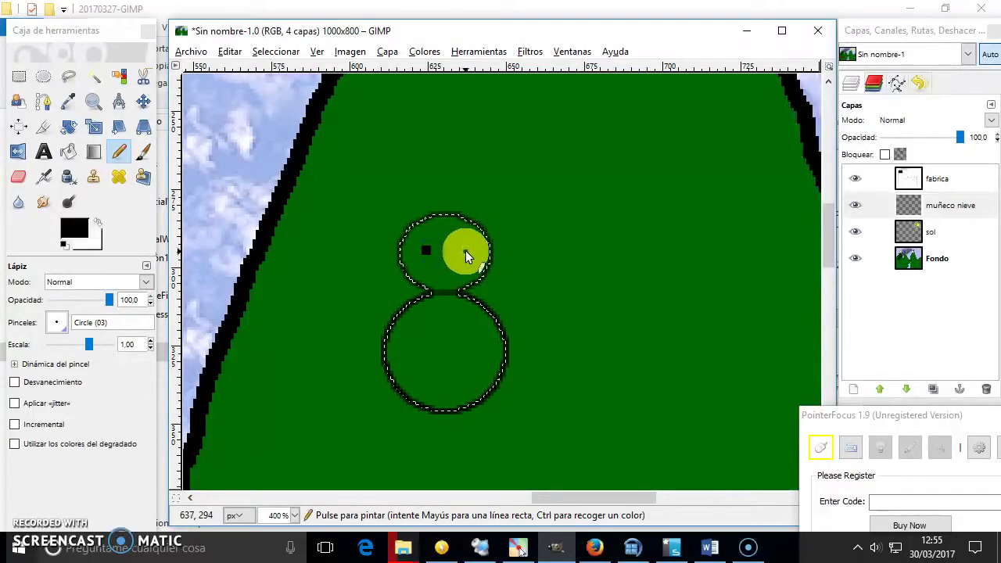
pyautogui.click(466, 250)
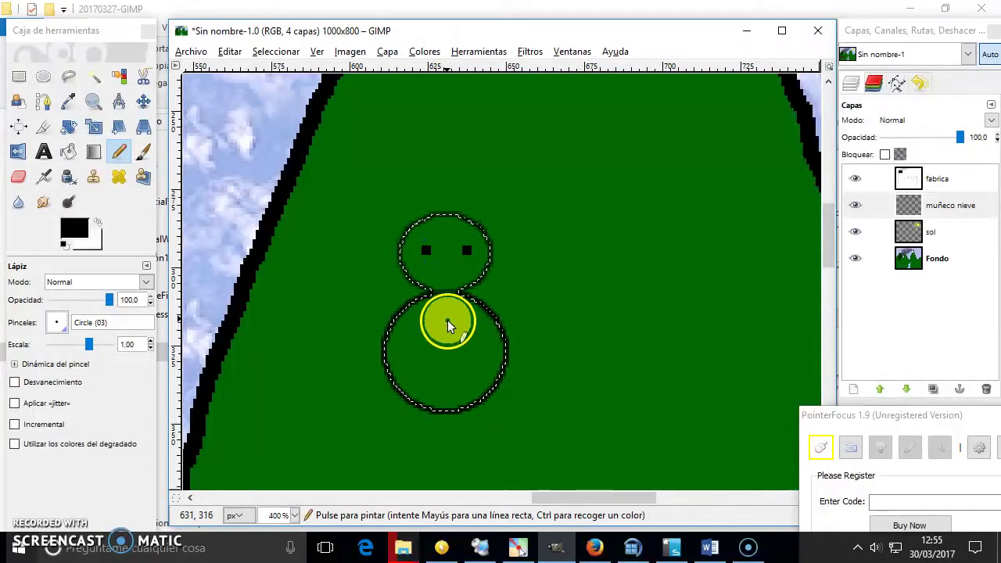
# Step: Paint a vertical column of button dots down the snowman's body
pyautogui.click(444, 319)
pyautogui.click(445, 356)
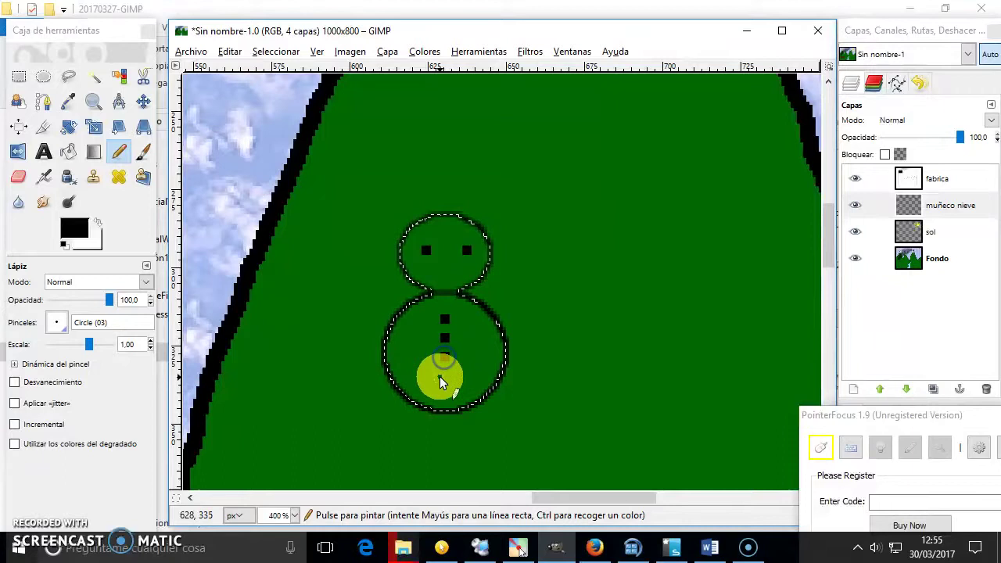
pyautogui.click(445, 382)
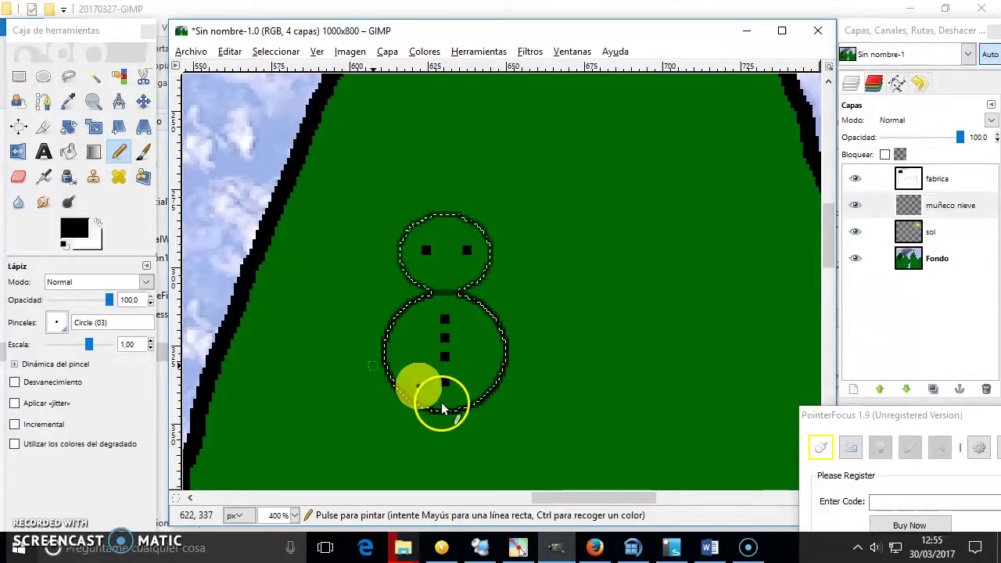
# Step: Set the foreground to white, clear the selection, and bucket-fill the head and body circles
pyautogui.click(69, 154)
pyautogui.click(74, 227)
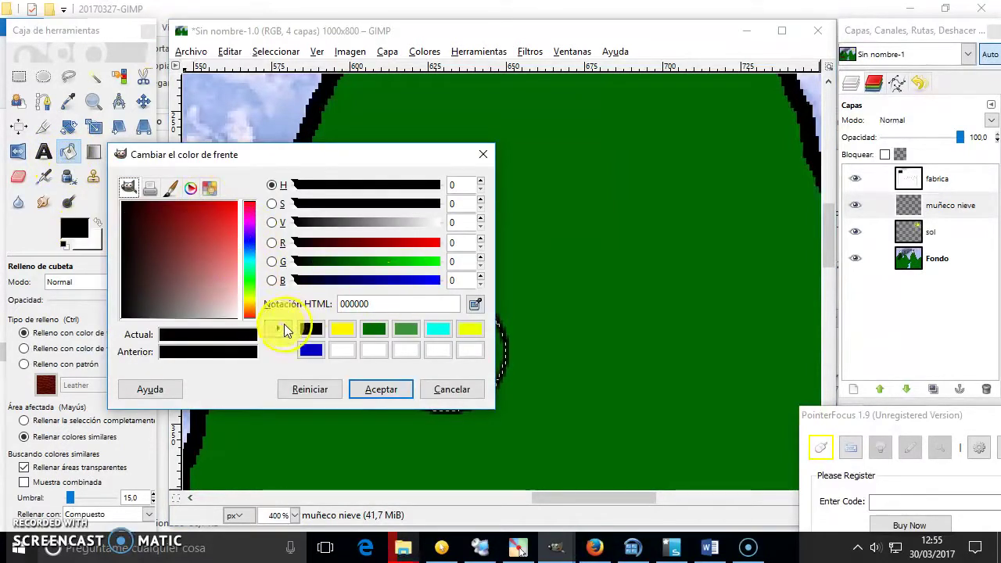
pyautogui.click(235, 317)
pyautogui.click(381, 389)
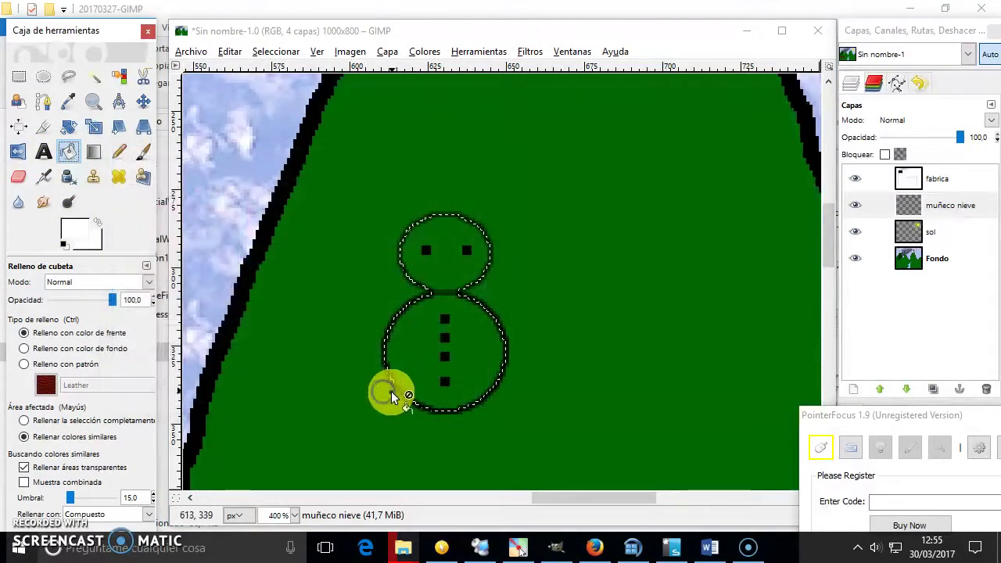
pyautogui.click(275, 51)
pyautogui.click(290, 89)
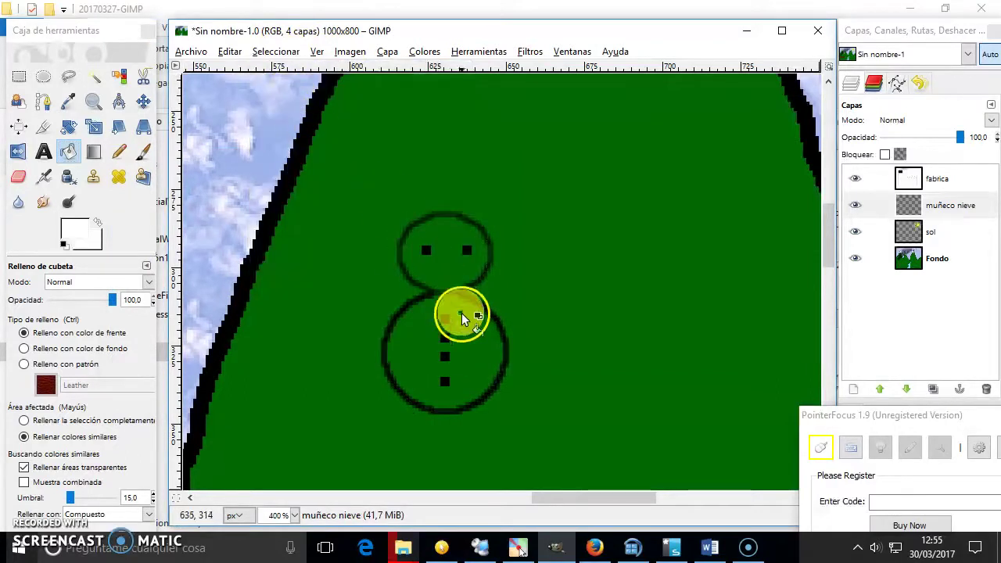
pyautogui.click(444, 268)
pyautogui.click(480, 360)
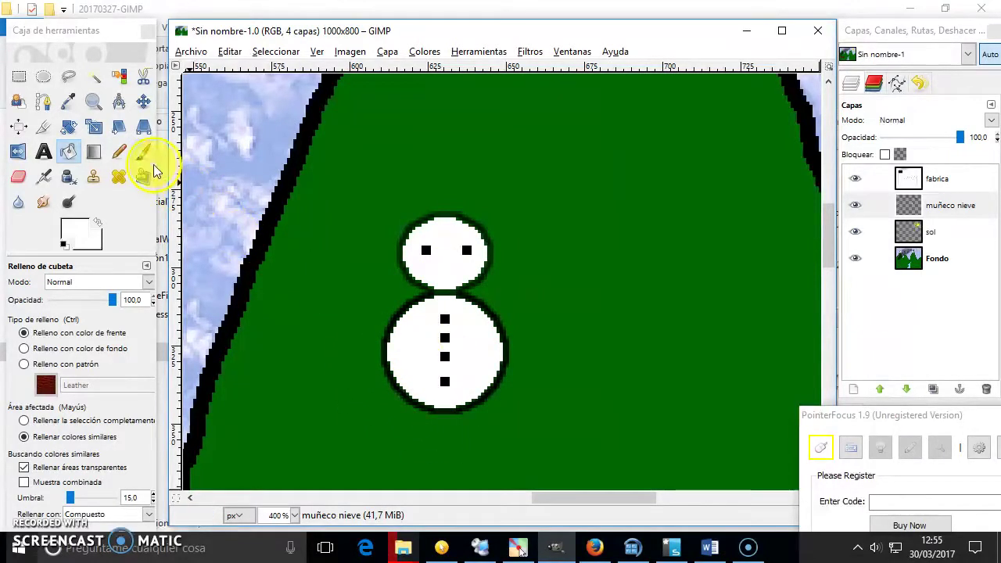
pyautogui.click(117, 152)
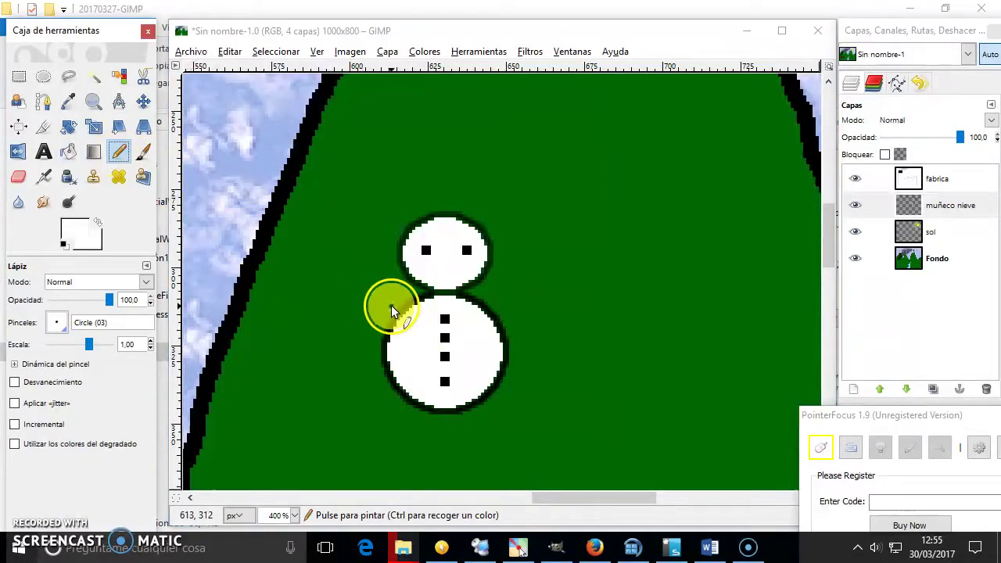
# Step: Set the foreground back to black and pencil a stick with a forked top beside the snowman
pyautogui.click(75, 231)
pyautogui.moveTo(181, 224); pyautogui.dragTo(238, 317)
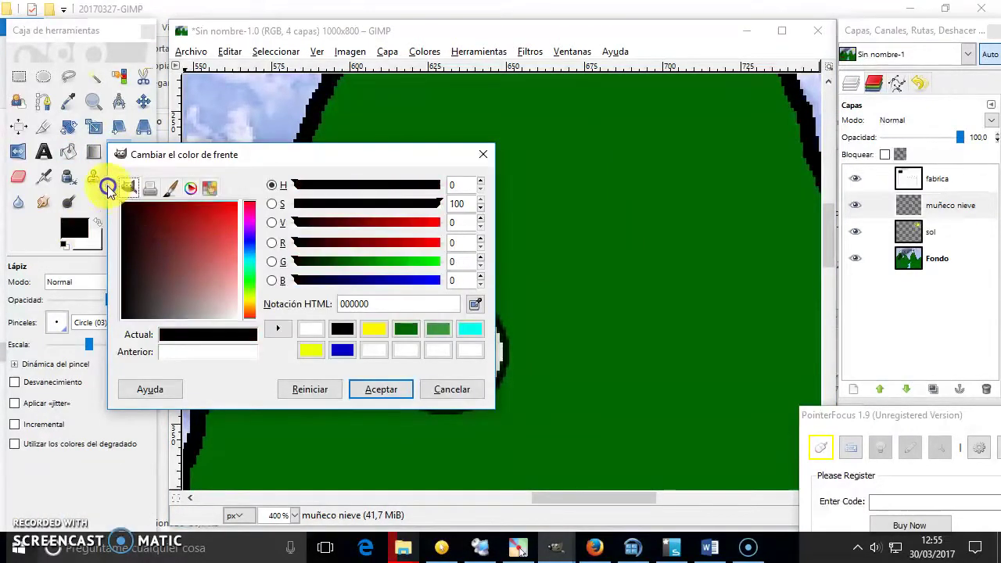
pyautogui.click(379, 387)
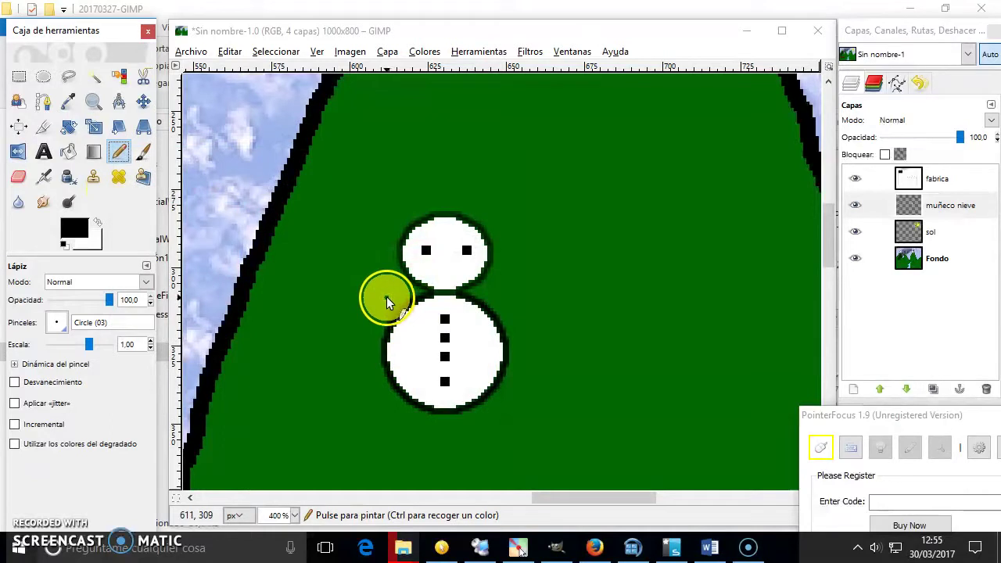
pyautogui.moveTo(382, 286); pyautogui.dragTo(385, 319)
pyautogui.moveTo(388, 376); pyautogui.dragTo(384, 412)
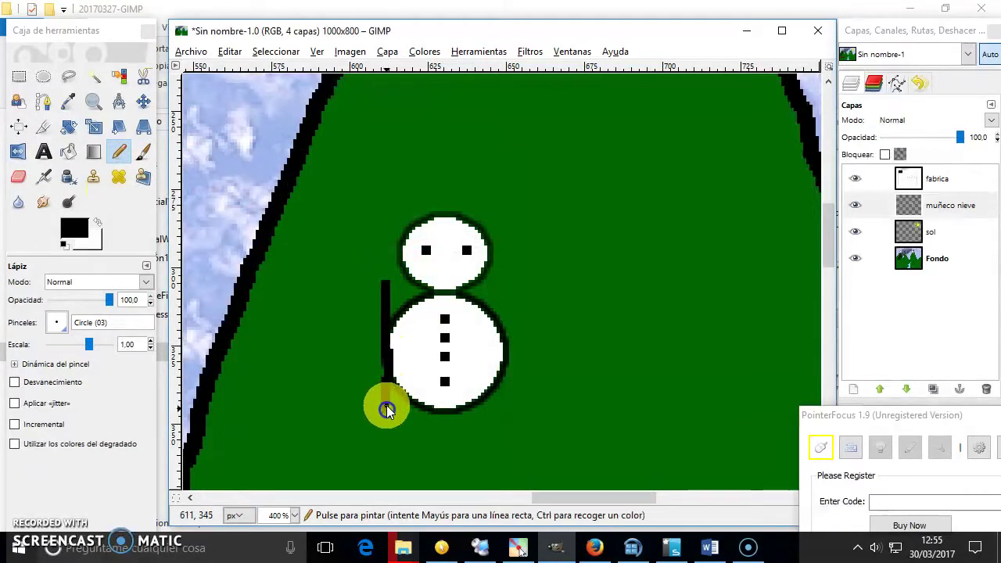
pyautogui.moveTo(361, 255)
pyautogui.mouseDown()
pyautogui.moveTo(403, 263)
pyautogui.moveTo(384, 281)
pyautogui.moveTo(369, 266)
pyautogui.mouseUp()
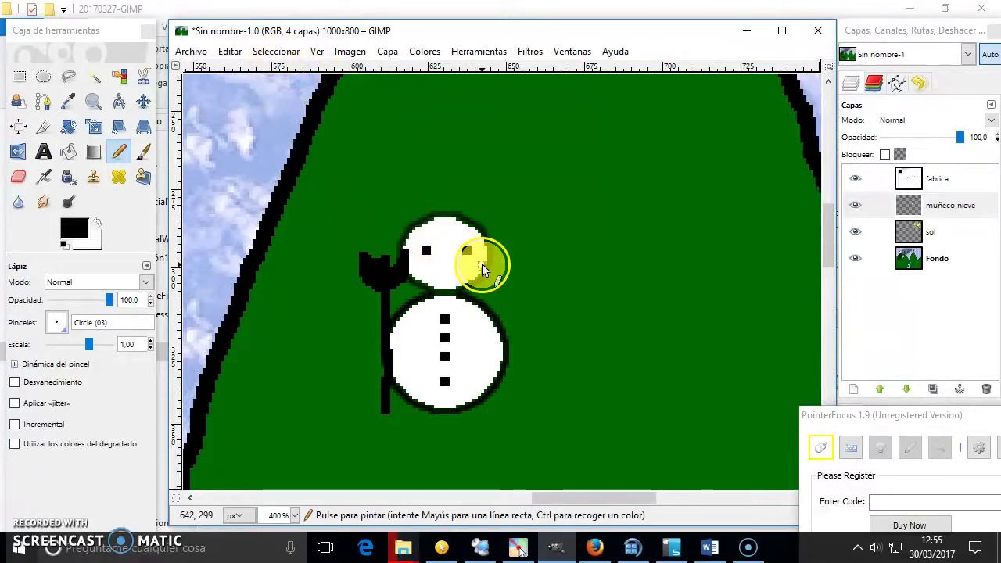
# Step: Zoom out on the canvas and select the muñeco nieve layer
pyautogui.scroll(-2, 513, 269)
pyautogui.scroll(-3, 521, 268)
pyautogui.scroll(-1, 516, 270)
pyautogui.scroll(-1, 520, 273)
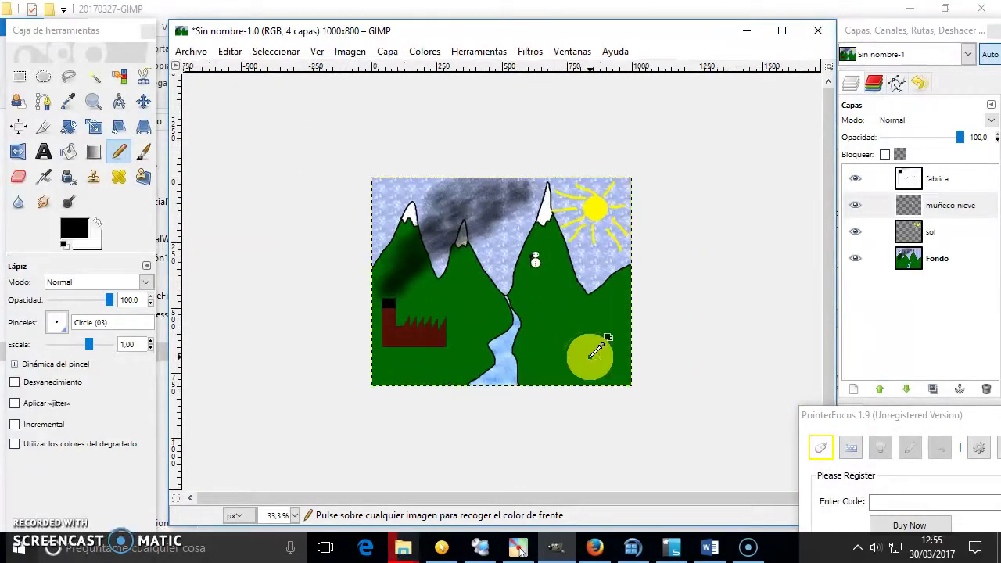
pyautogui.scroll(1, 596, 352)
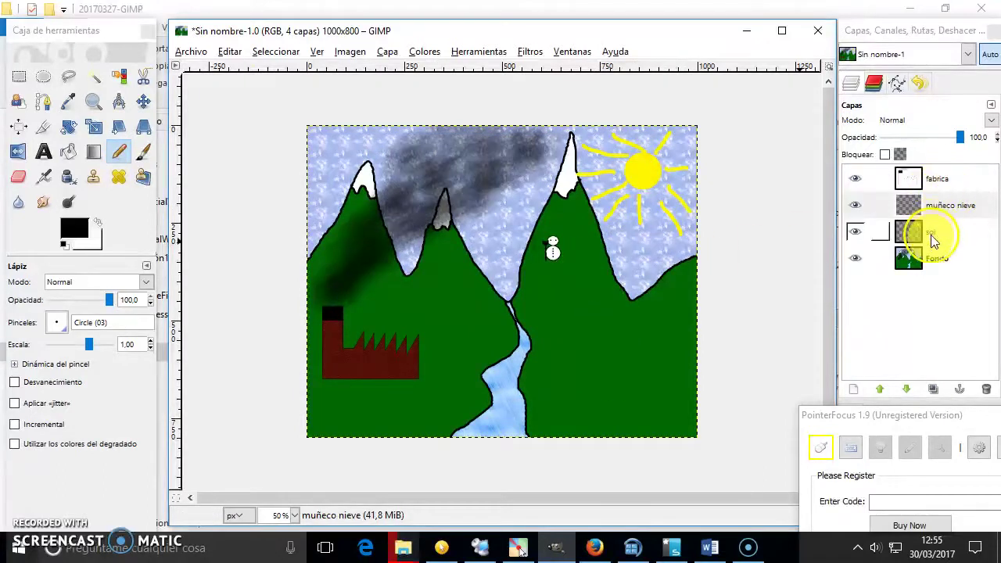
pyautogui.click(953, 211)
# Step: Duplicate the muñeco nieve layer from its context menu and rename the copy 'muñeco 2'
pyautogui.rightClick(947, 211)
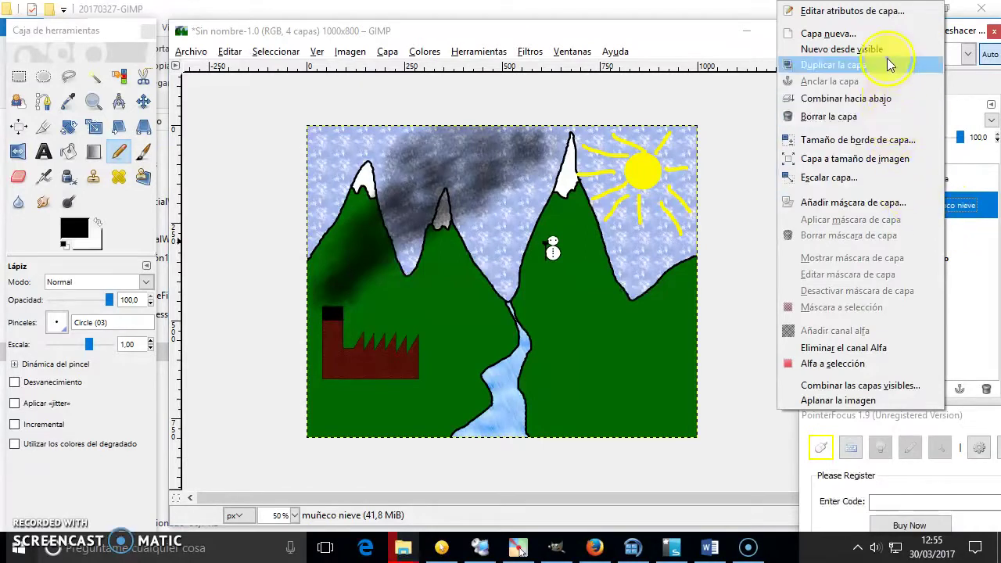
pyautogui.click(889, 66)
pyautogui.doubleClick(954, 207)
pyautogui.write('muñeco 2')
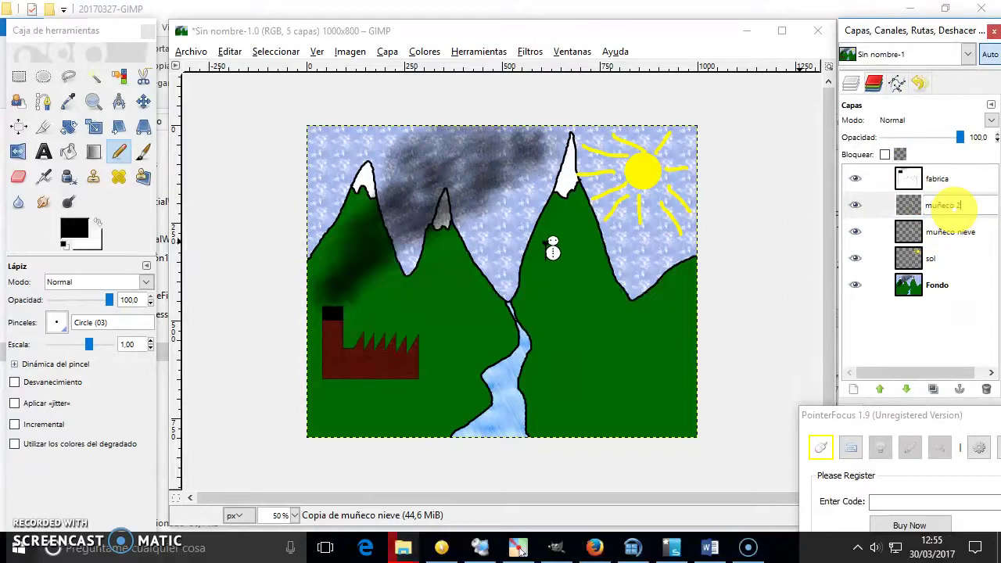
pyautogui.click(955, 229)
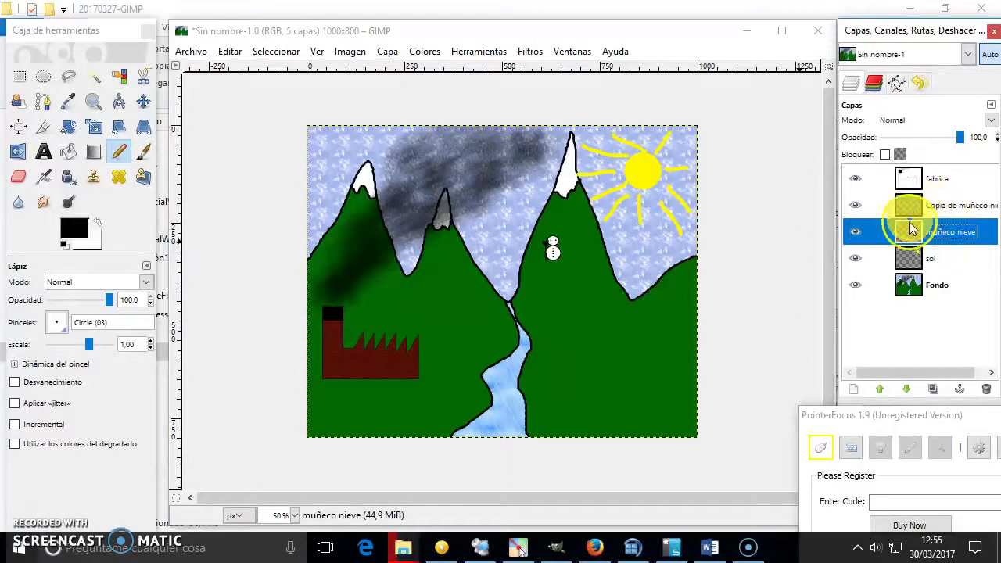
pyautogui.doubleClick(960, 207)
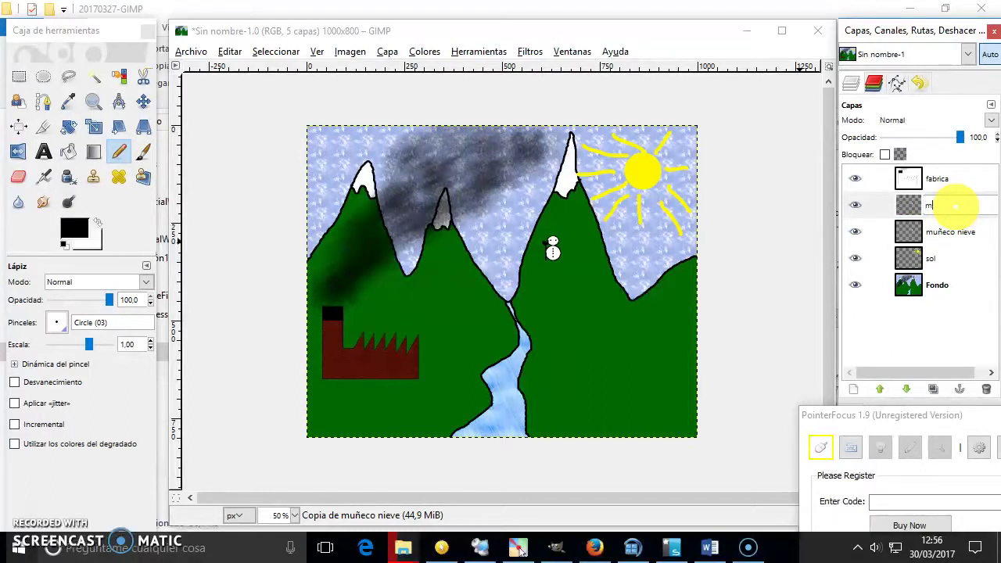
pyautogui.write('uñeco 2')
pyautogui.press('Return')
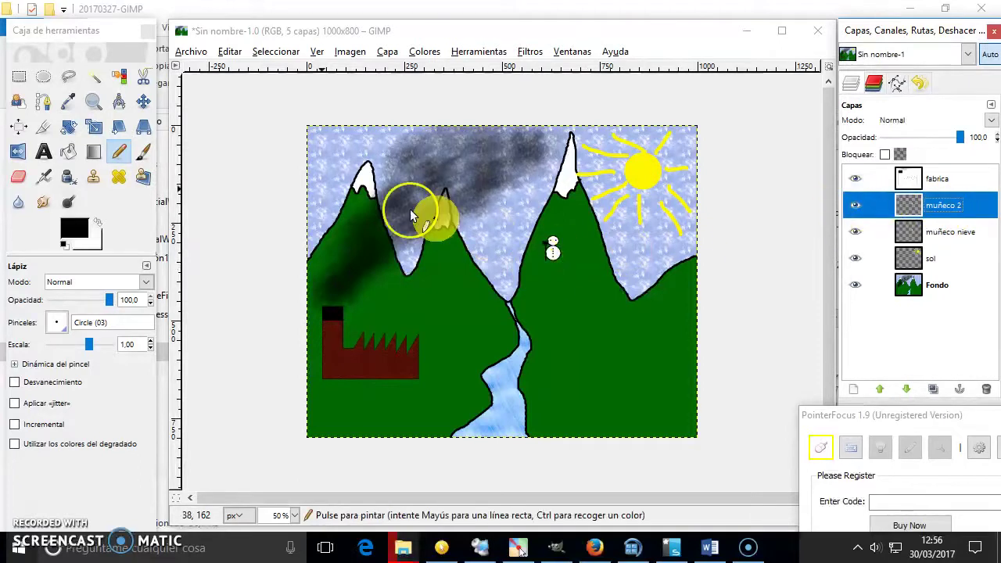
# Step: Move the muñeco 2 snowman onto the middle mountain beside the river, undoing two stray background moves
pyautogui.click(143, 101)
pyautogui.moveTo(580, 258); pyautogui.dragTo(522, 295)
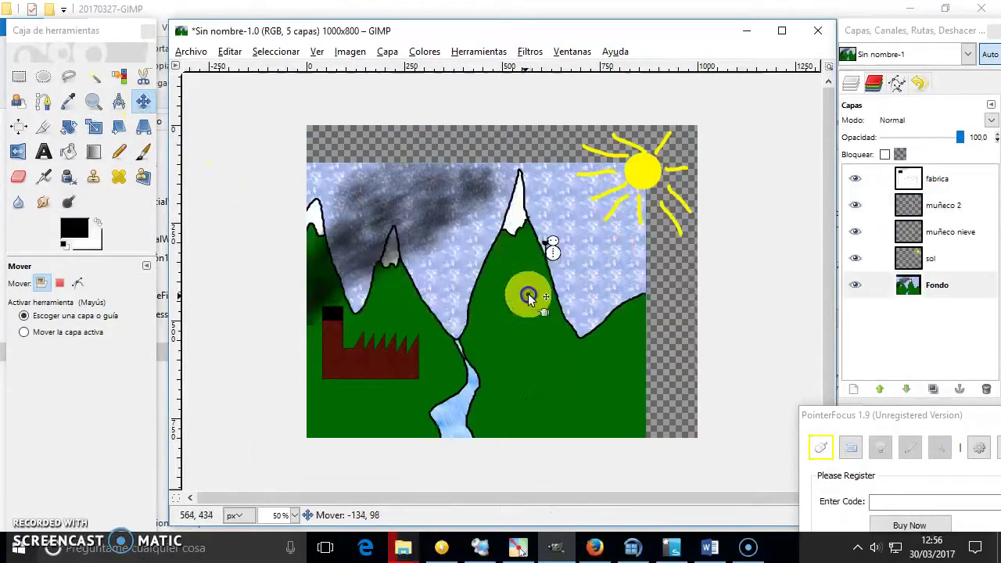
pyautogui.hotkey('ctrl', 'z')
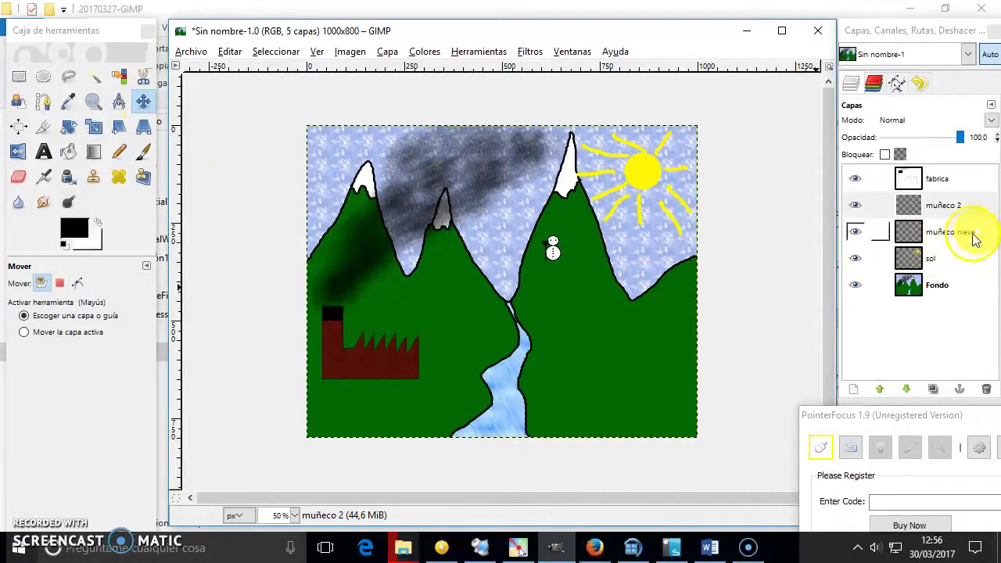
pyautogui.click(938, 206)
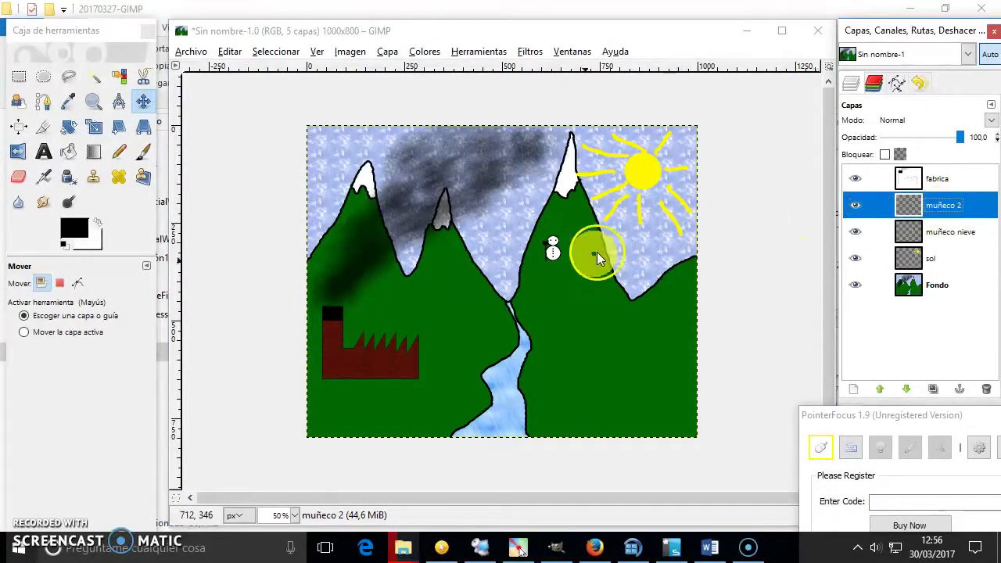
pyautogui.moveTo(563, 259); pyautogui.dragTo(500, 287)
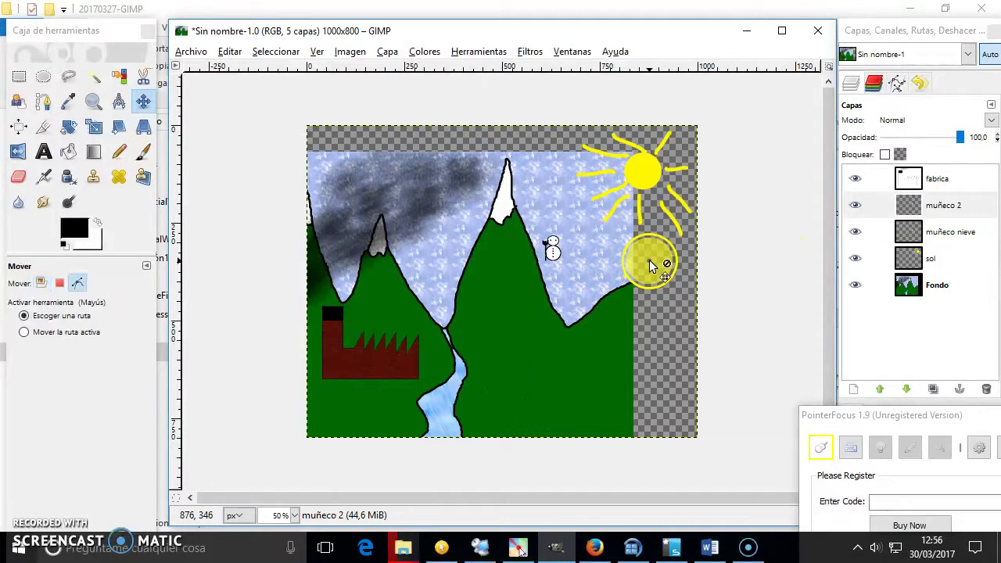
pyautogui.hotkey('ctrl', 'z')
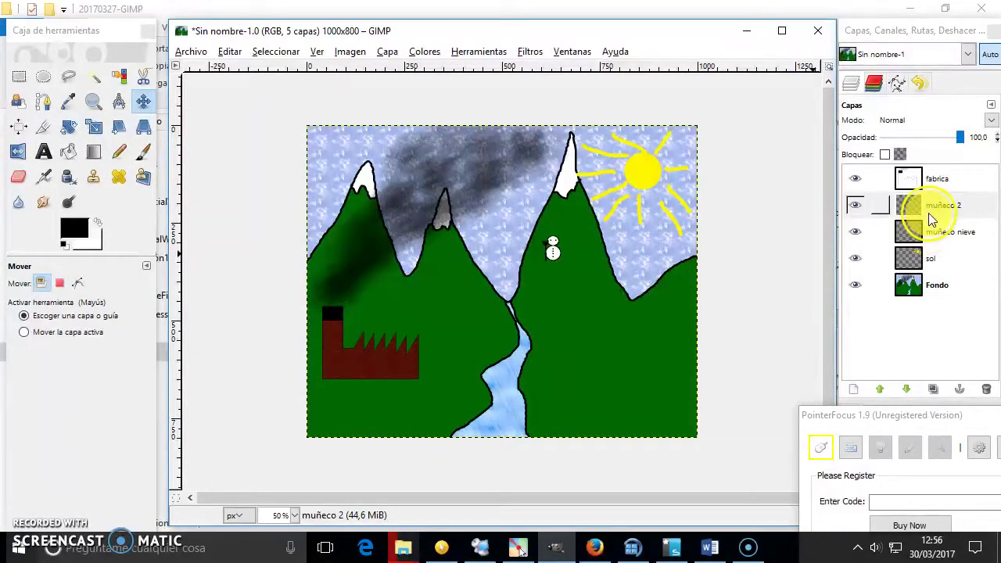
pyautogui.click(913, 207)
pyautogui.click(915, 206)
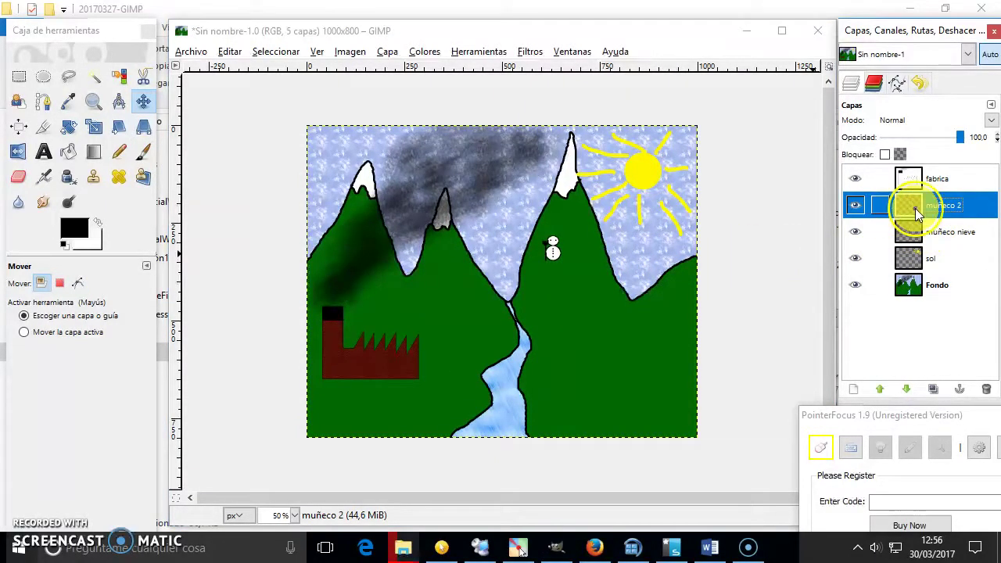
pyautogui.moveTo(915, 212); pyautogui.dragTo(933, 212)
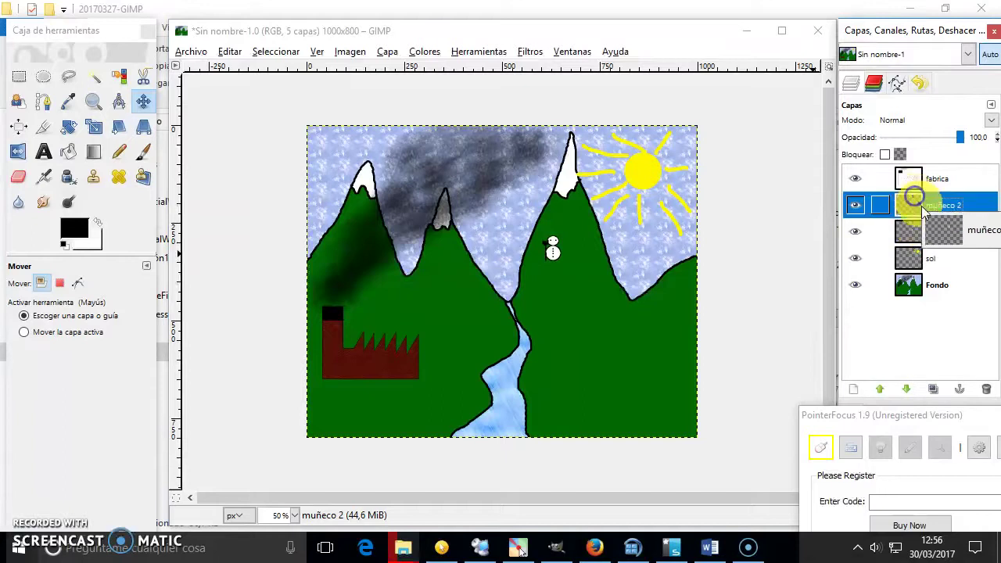
pyautogui.moveTo(552, 251)
pyautogui.mouseDown()
pyautogui.moveTo(511, 281)
pyautogui.moveTo(442, 302)
pyautogui.mouseUp()
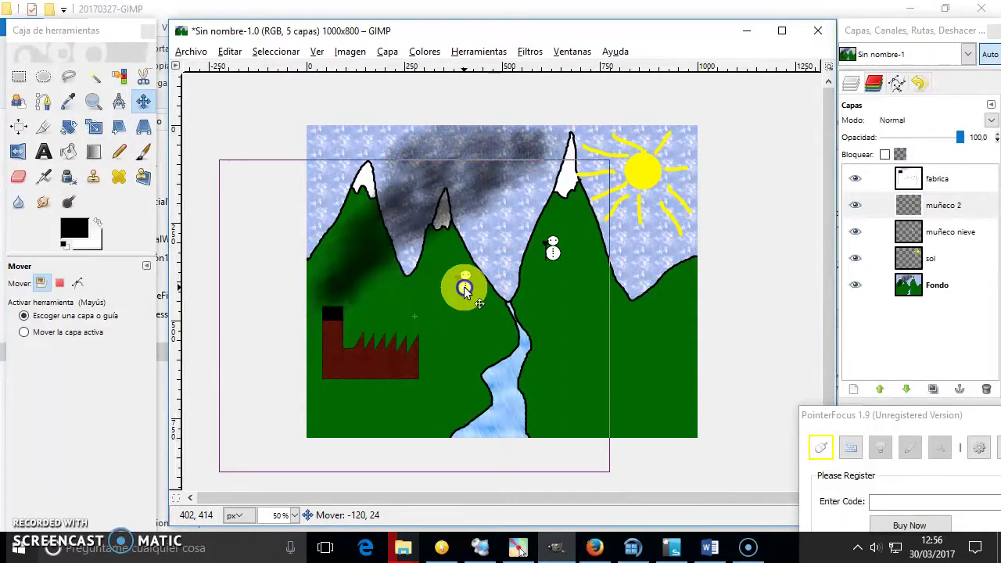
pyautogui.moveTo(441, 301); pyautogui.dragTo(475, 317)
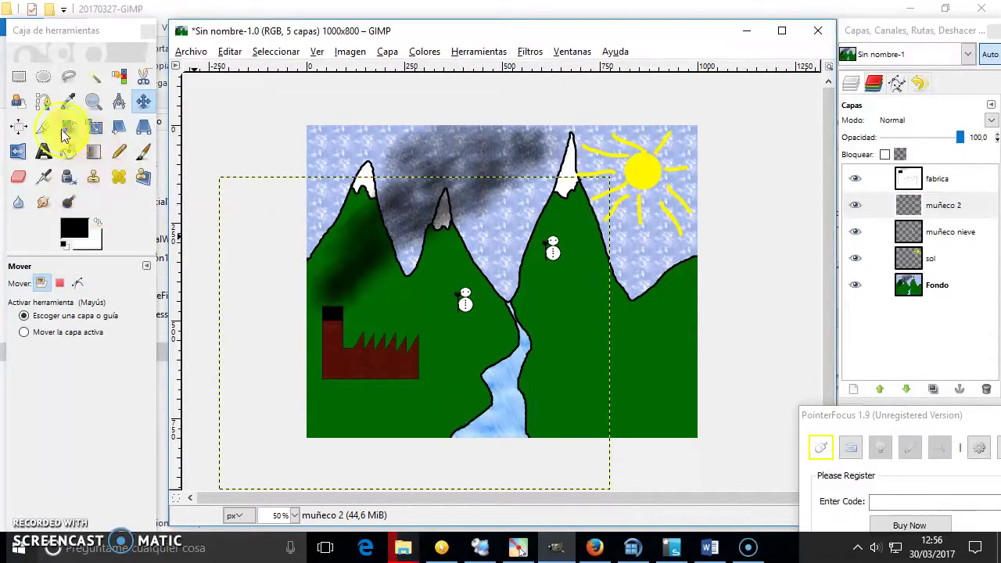
# Step: Scale the muñeco 2 layer to 1350×928 pixels with the resize tool and apply it
pyautogui.click(21, 128)
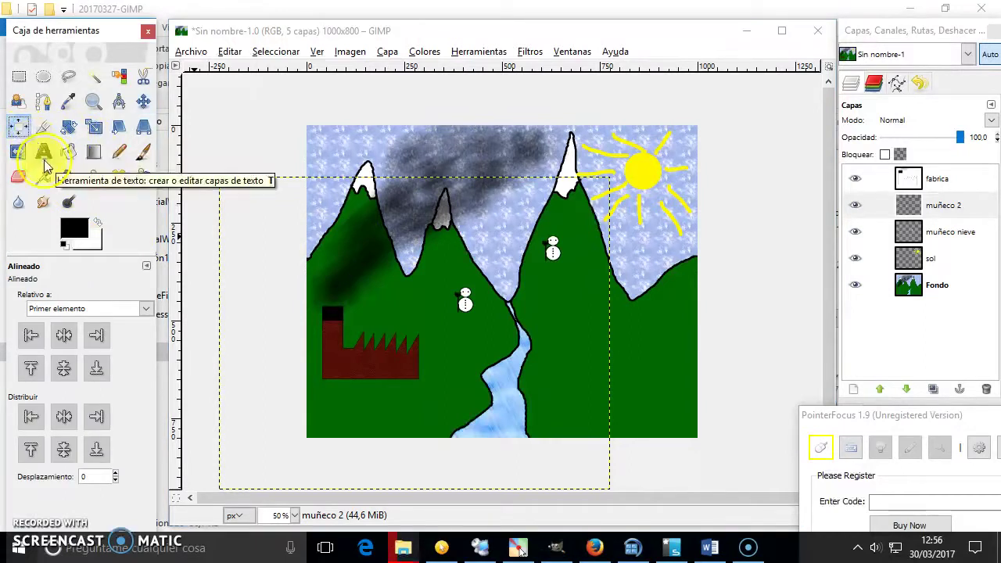
pyautogui.click(144, 101)
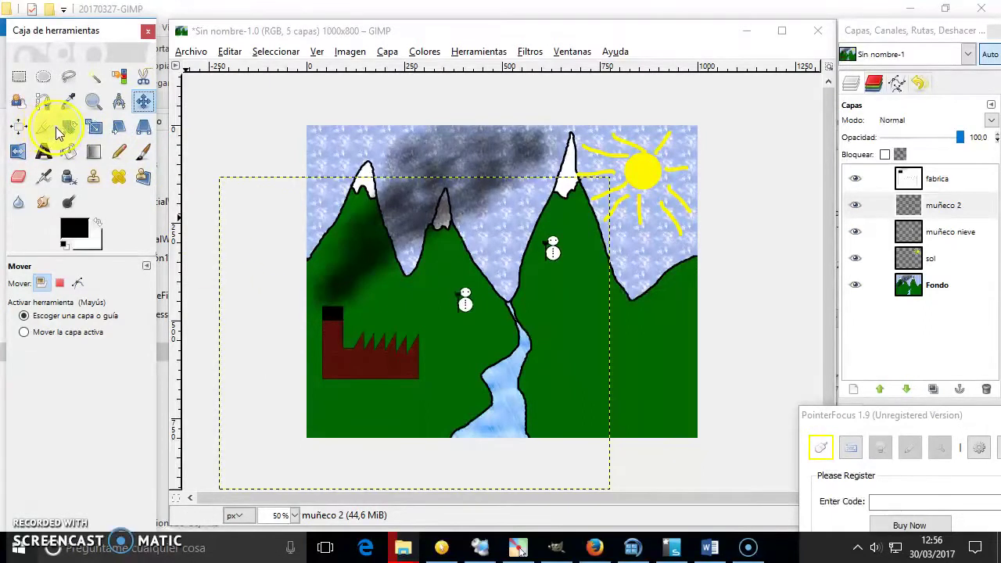
pyautogui.click(94, 126)
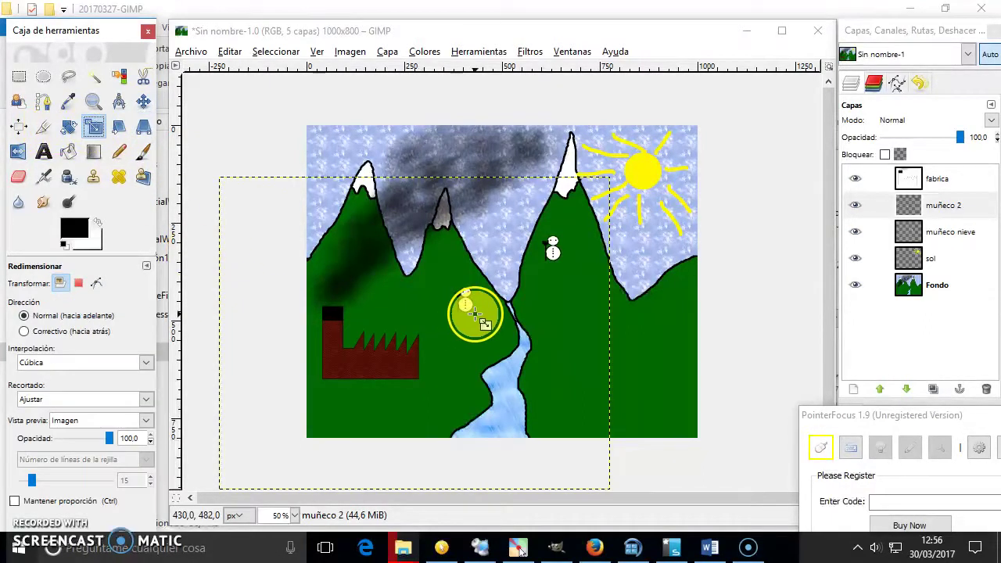
pyautogui.moveTo(467, 305); pyautogui.dragTo(502, 339)
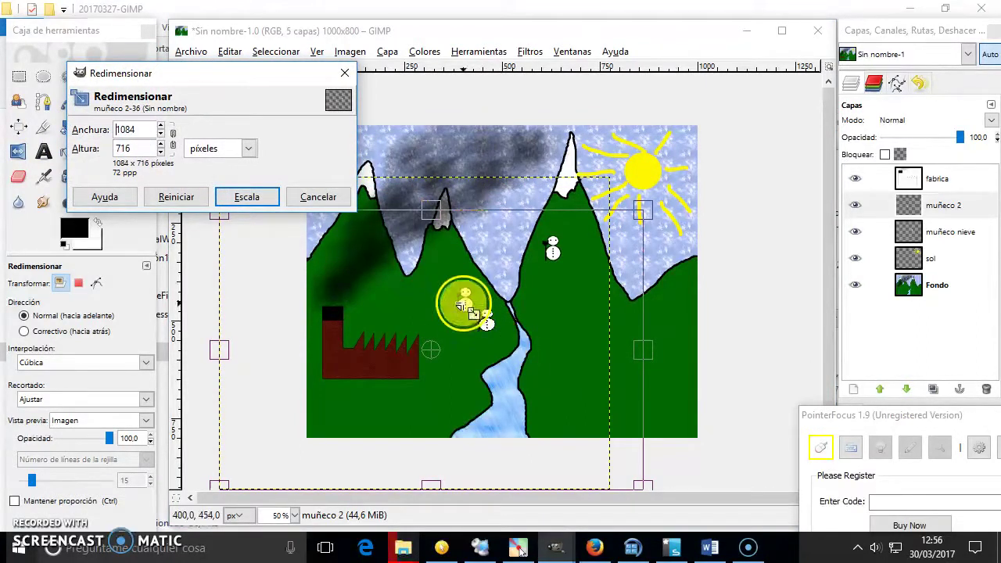
pyautogui.moveTo(637, 211); pyautogui.dragTo(753, 129)
pyautogui.moveTo(518, 250)
pyautogui.mouseDown()
pyautogui.moveTo(501, 303)
pyautogui.moveTo(402, 335)
pyautogui.mouseUp()
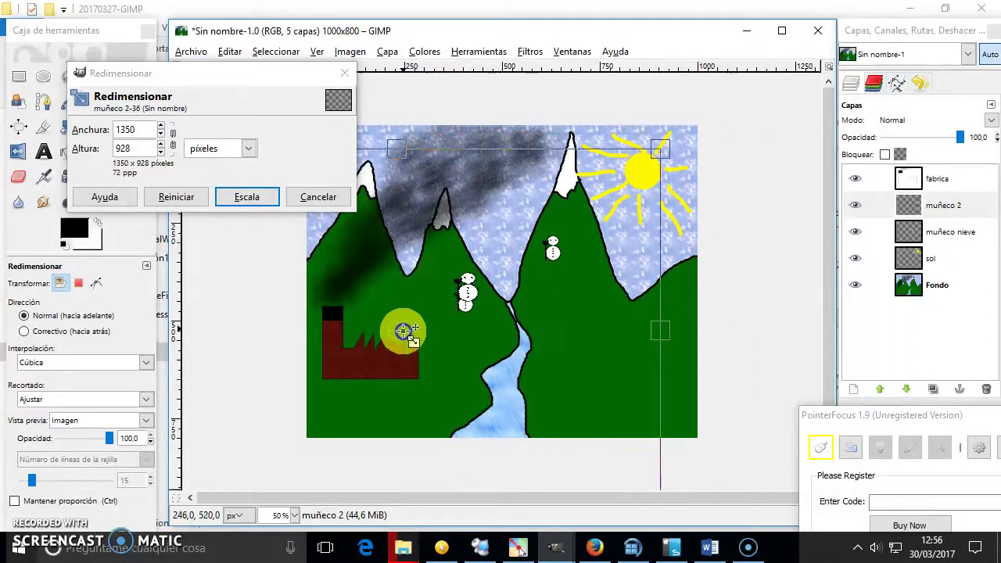
pyautogui.press('Return')
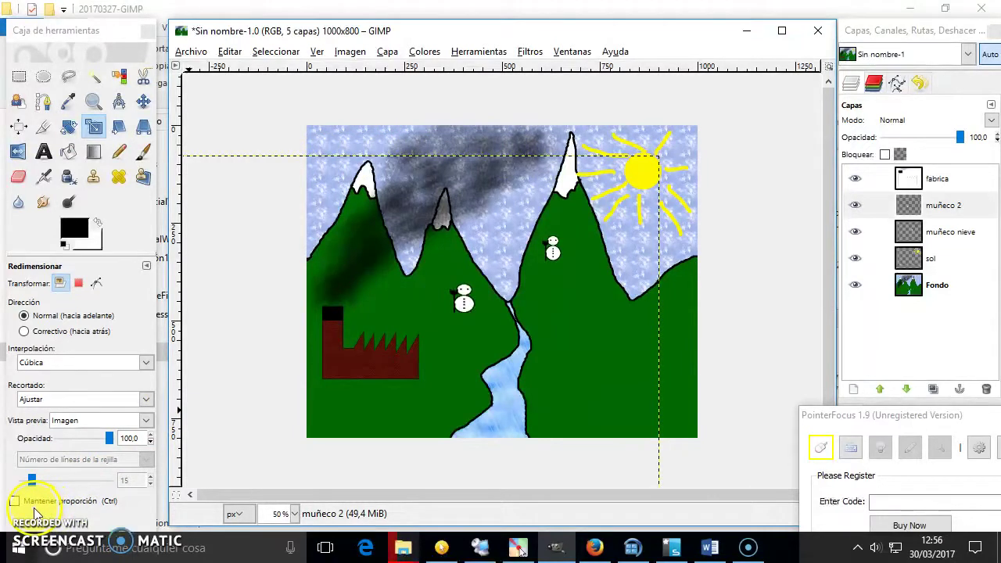
# Step: Add an 18 px Sans text layer with the author's name and '2017' at the bottom-right corner
pyautogui.click(43, 152)
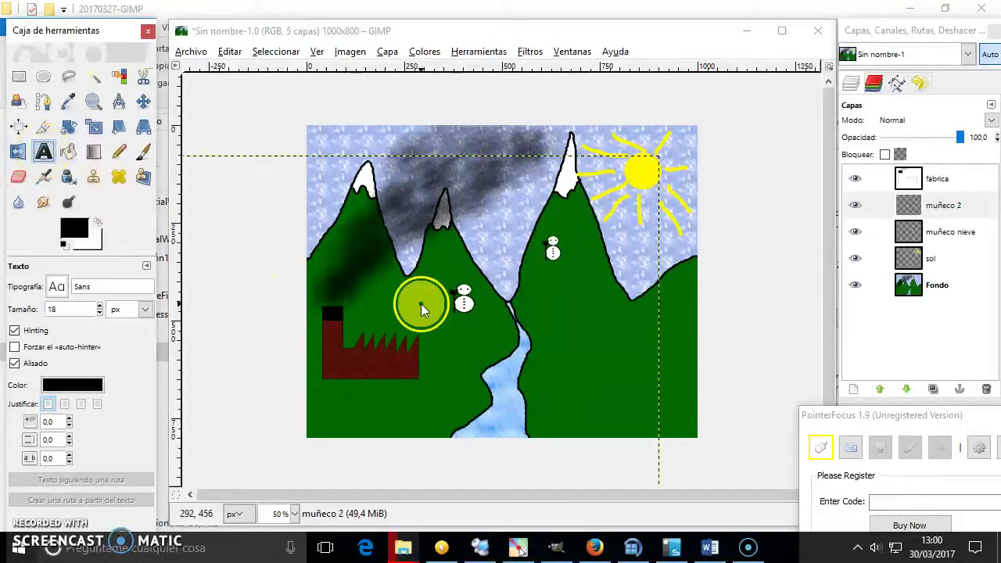
pyautogui.click(581, 419)
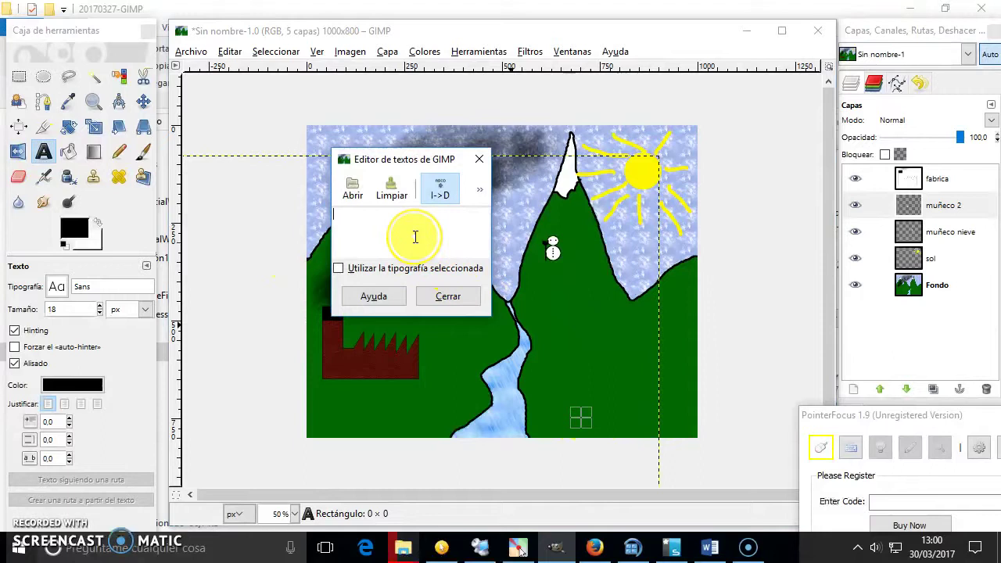
pyautogui.write('Vi')
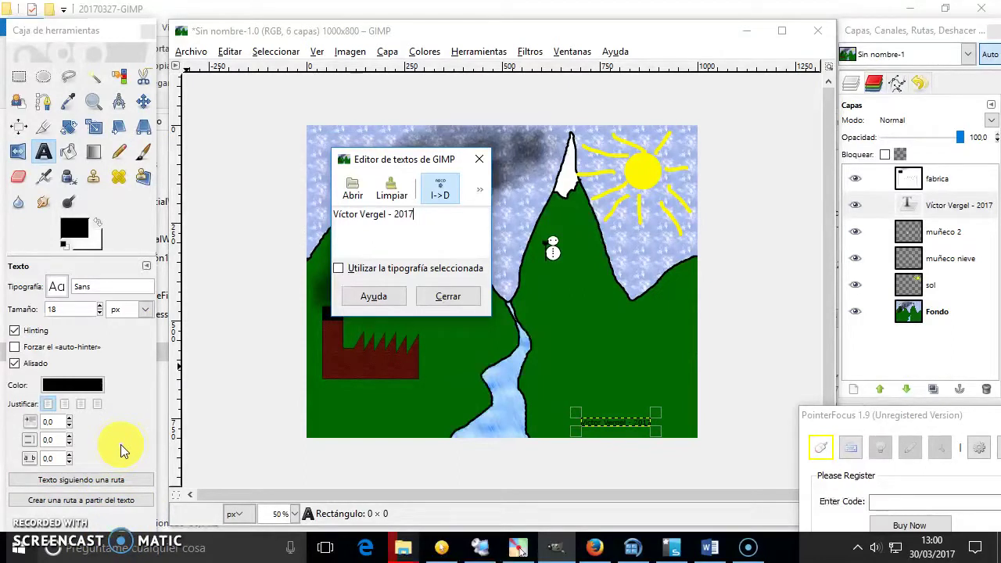
pyautogui.click(480, 190)
pyautogui.click(479, 193)
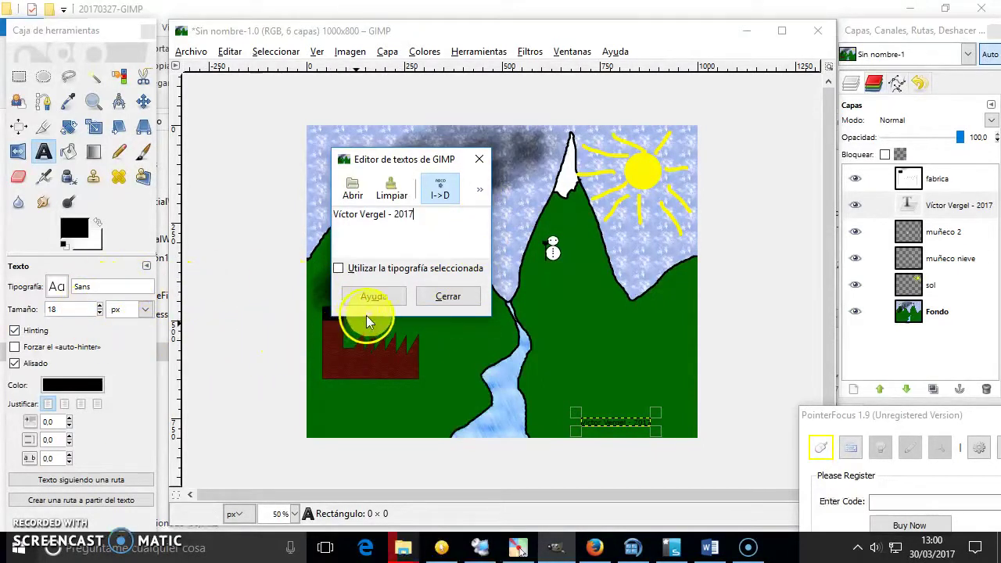
pyautogui.click(444, 299)
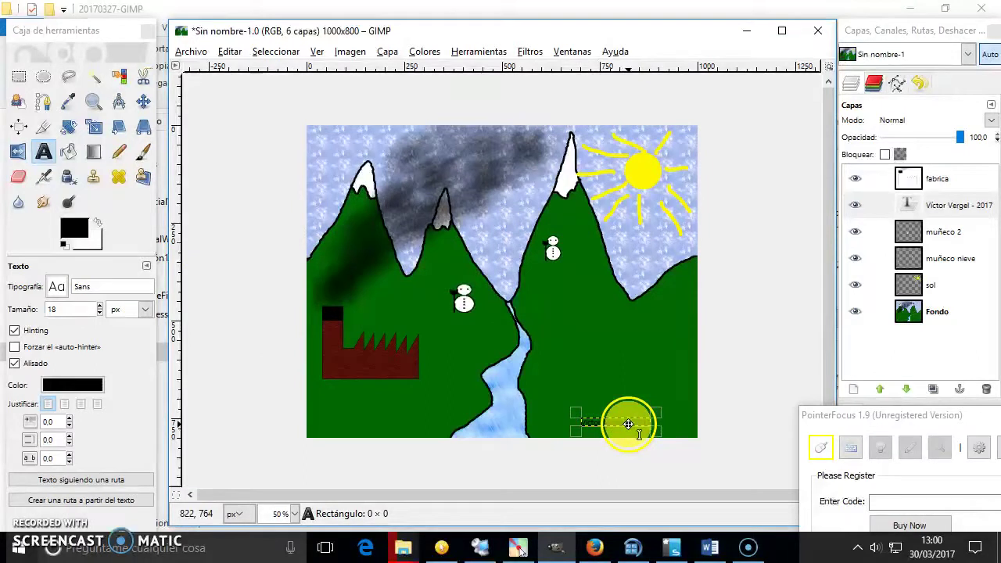
pyautogui.moveTo(628, 424); pyautogui.dragTo(661, 420)
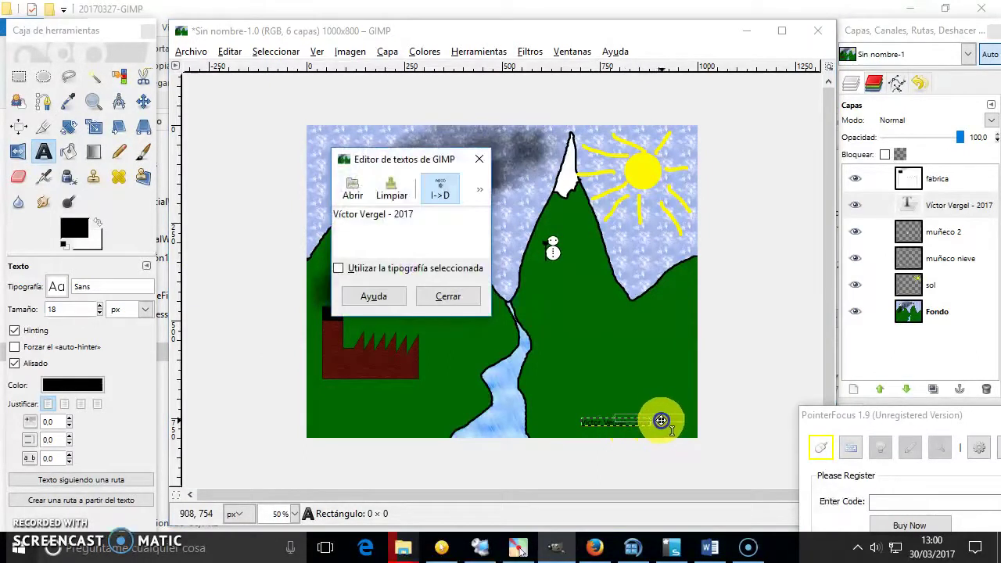
pyautogui.click(420, 300)
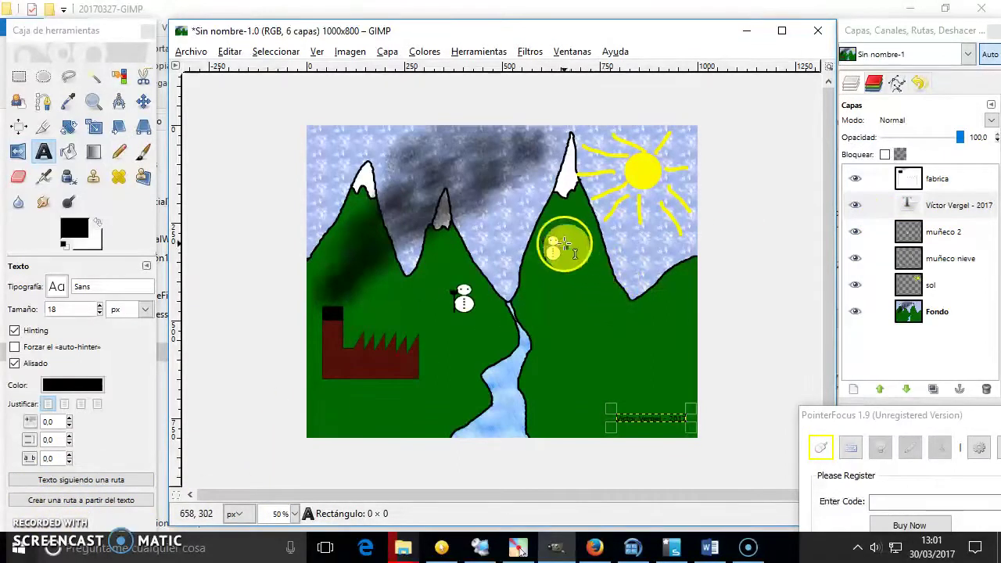
# Step: On the muñeco nieve layer, set up a Perspective Clone frame and skew its top-right corner
pyautogui.click(952, 260)
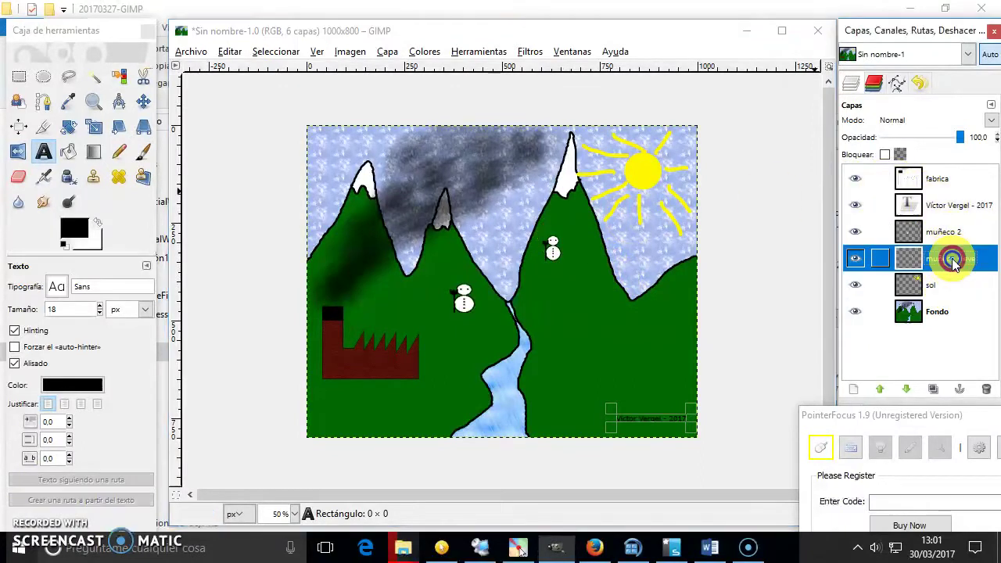
pyautogui.click(141, 178)
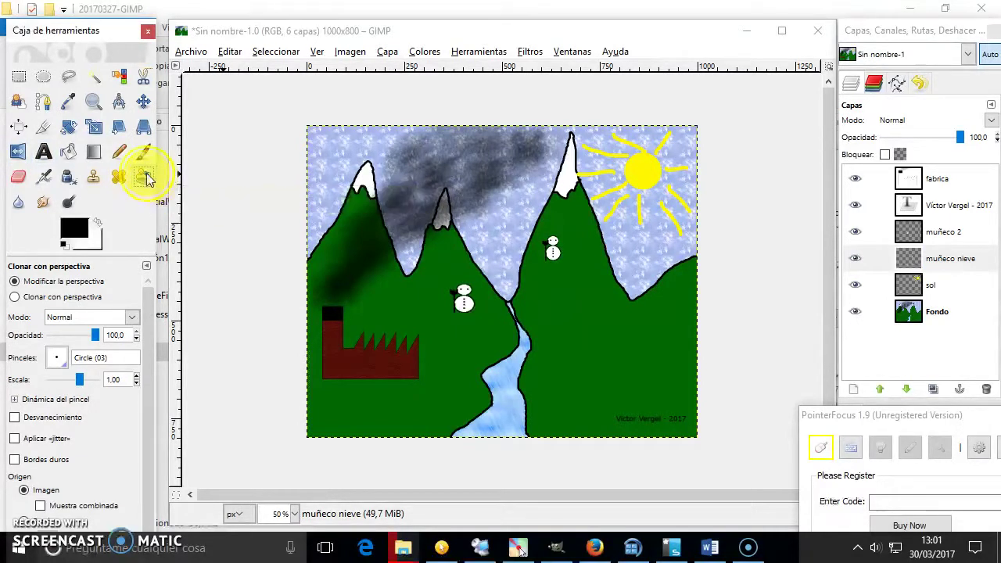
pyautogui.click(960, 264)
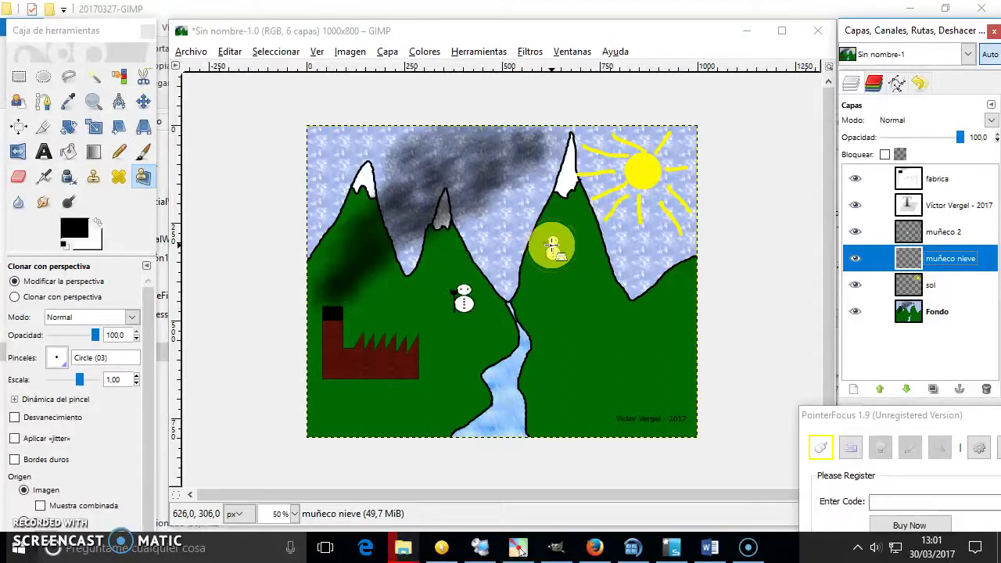
pyautogui.click(552, 247)
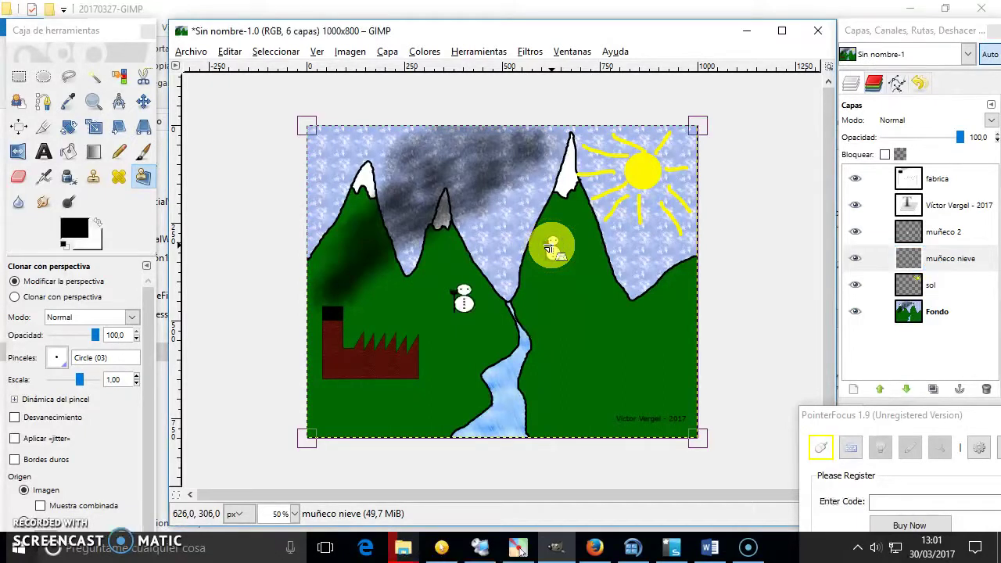
pyautogui.click(569, 247)
pyautogui.moveTo(568, 247); pyautogui.dragTo(621, 271)
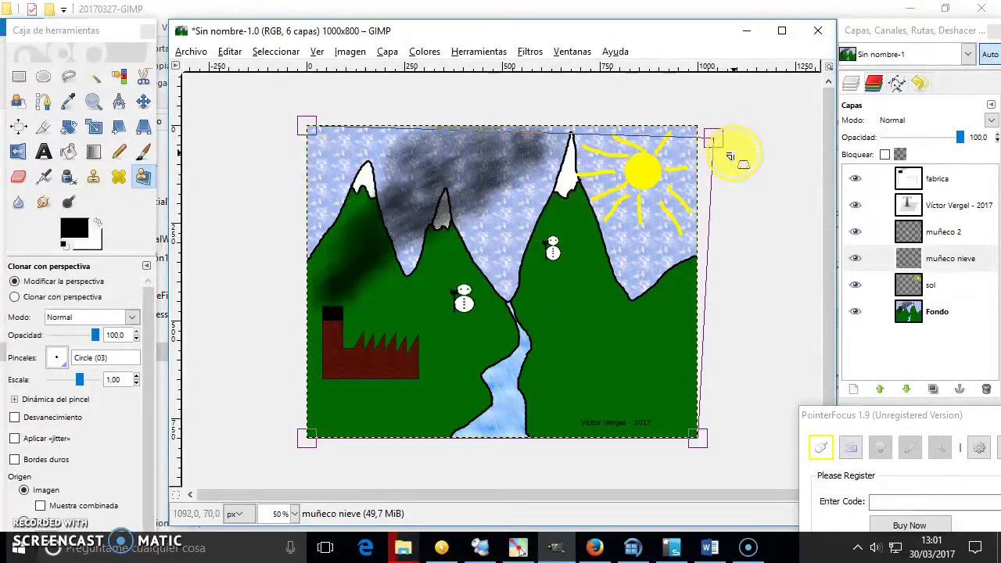
# Step: Undo to remove the signature text layer and switch to Rectangle Select
pyautogui.hotkey('ctrl', 'z')
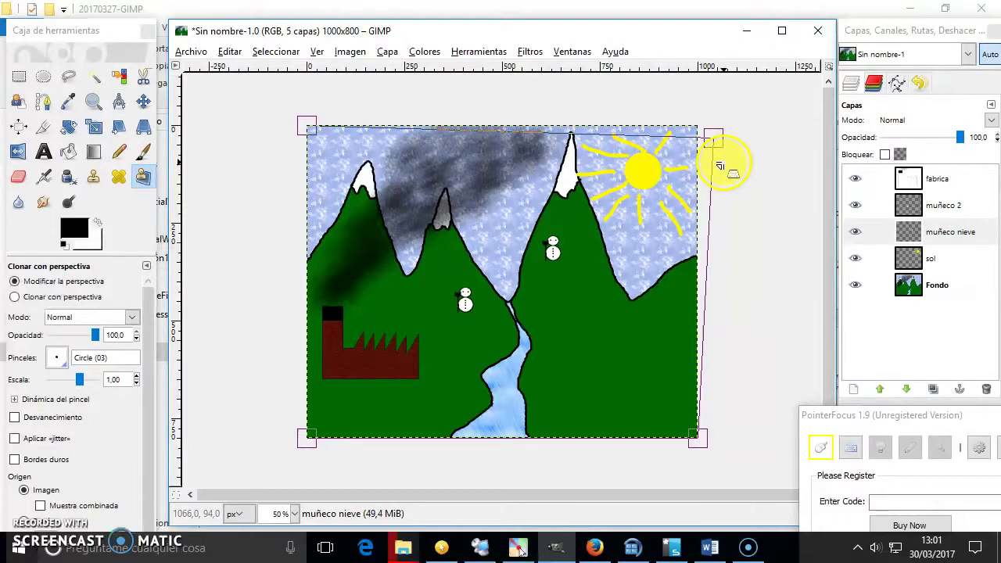
pyautogui.moveTo(711, 128); pyautogui.dragTo(717, 143)
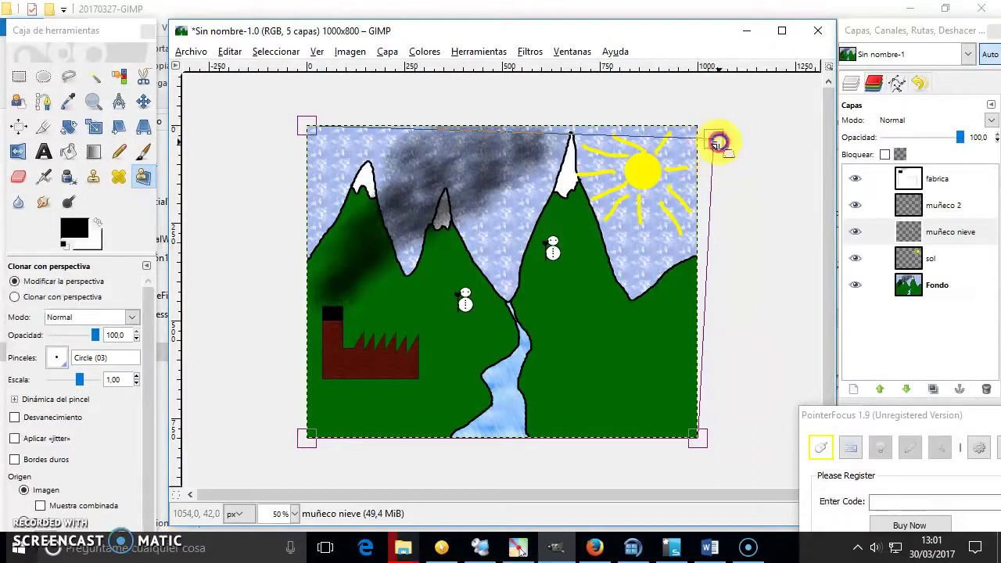
pyautogui.rightClick(363, 113)
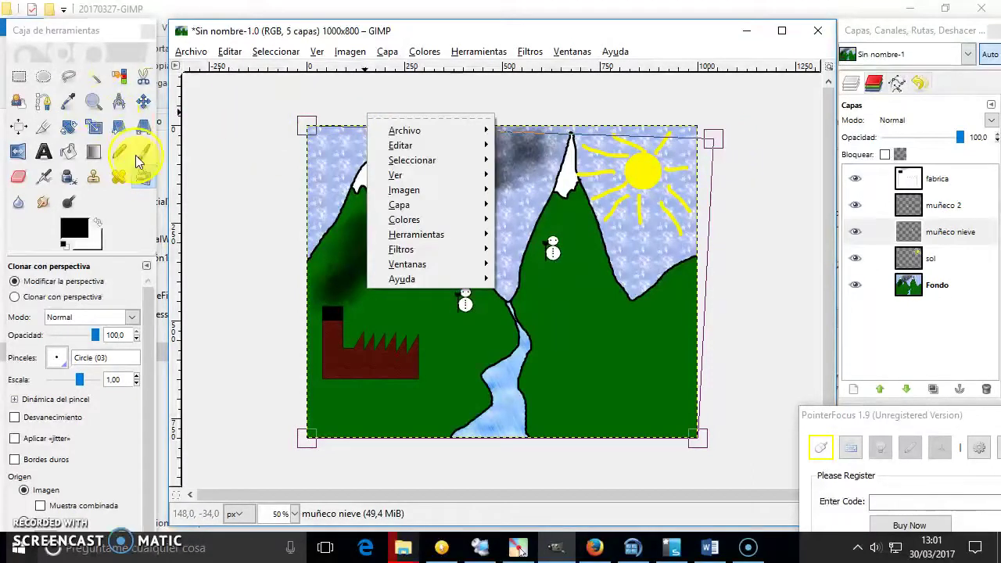
pyautogui.click(138, 177)
pyautogui.click(18, 76)
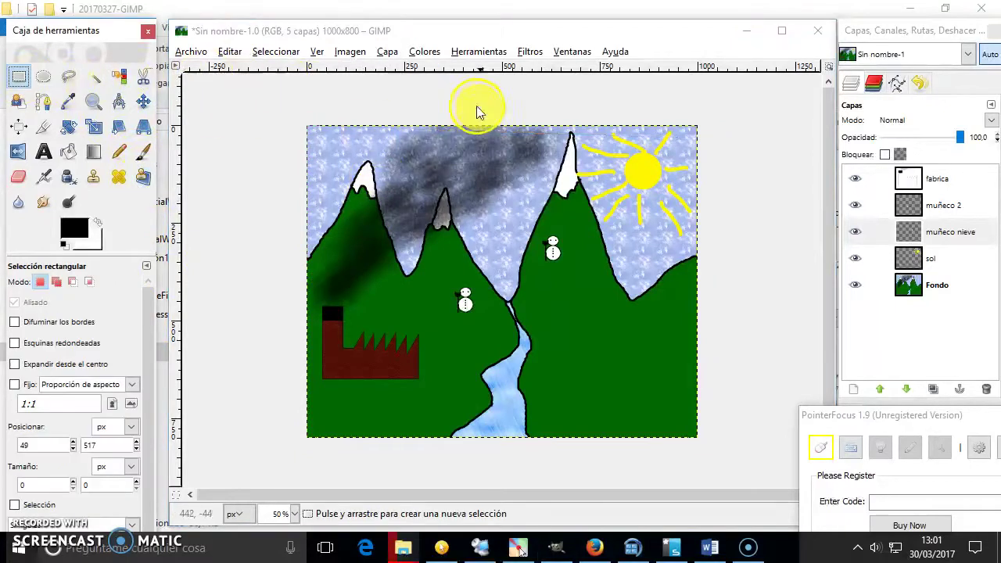
# Step: On the muñeco nieve layer, clone the right-mountain snowman to paint a copy just to its right
pyautogui.click(936, 235)
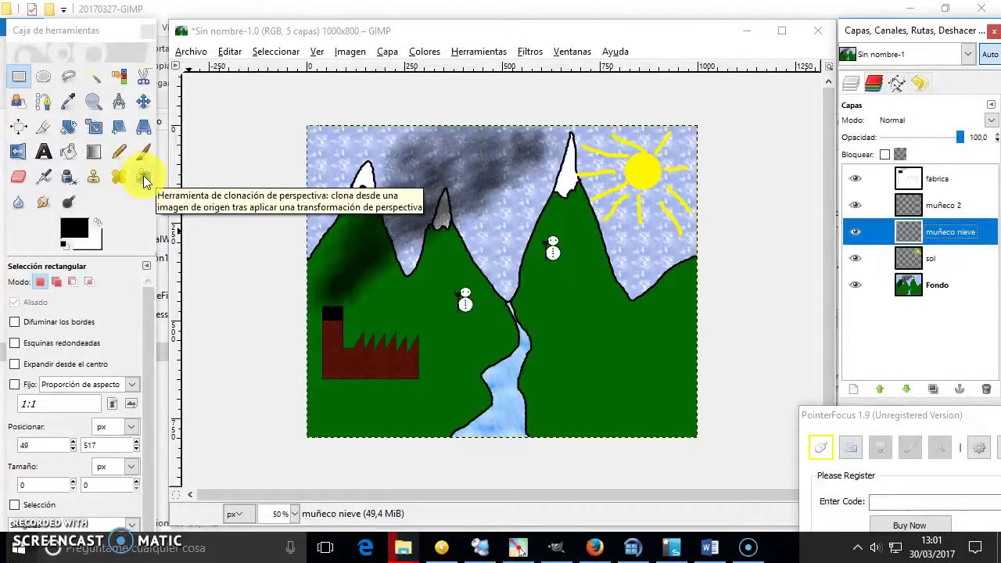
pyautogui.click(94, 180)
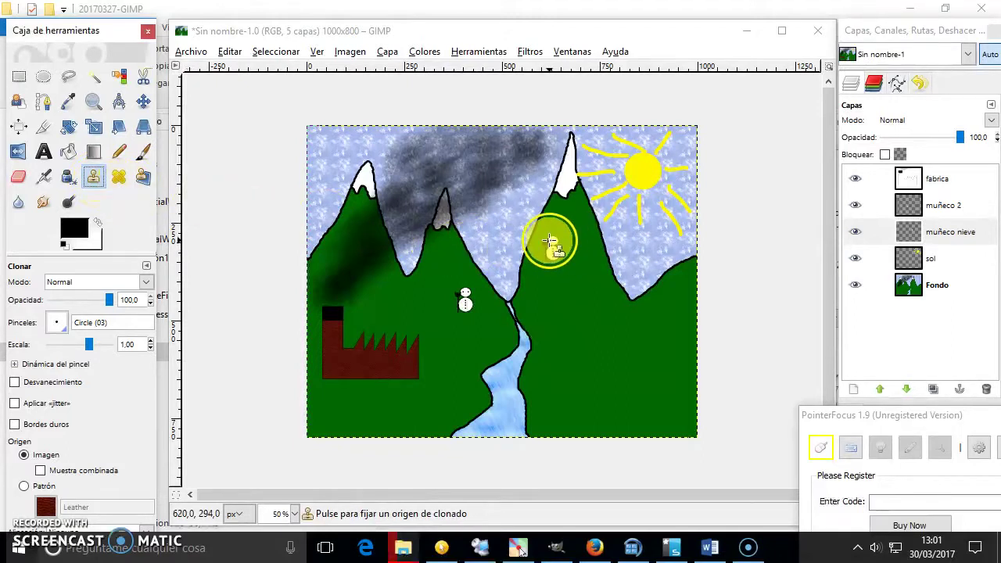
pyautogui.click(948, 231)
pyautogui.press('ctrl')
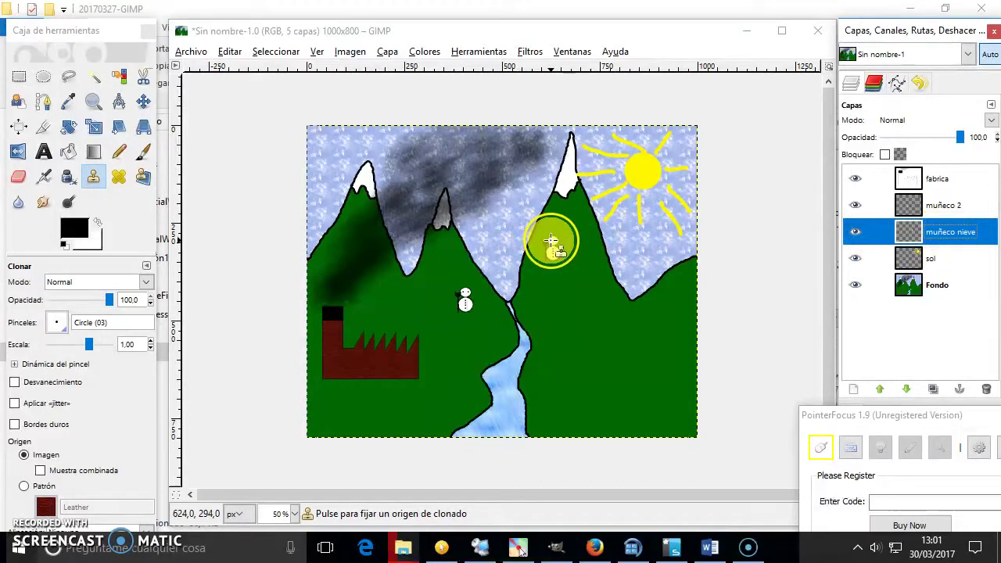
pyautogui.keyDown('ctrl'); pyautogui.click(551, 240); pyautogui.keyUp('ctrl')
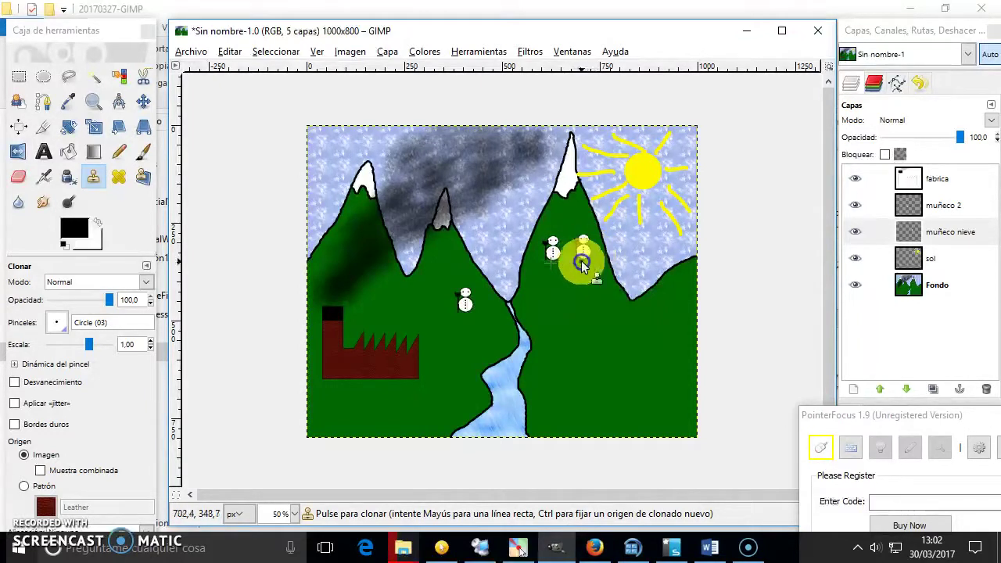
pyautogui.moveTo(576, 245); pyautogui.dragTo(587, 263)
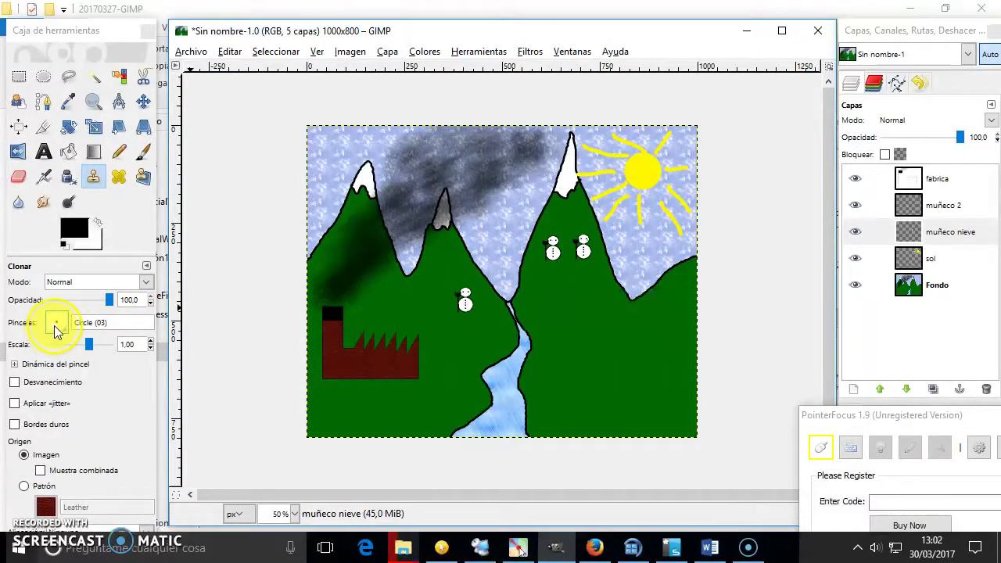